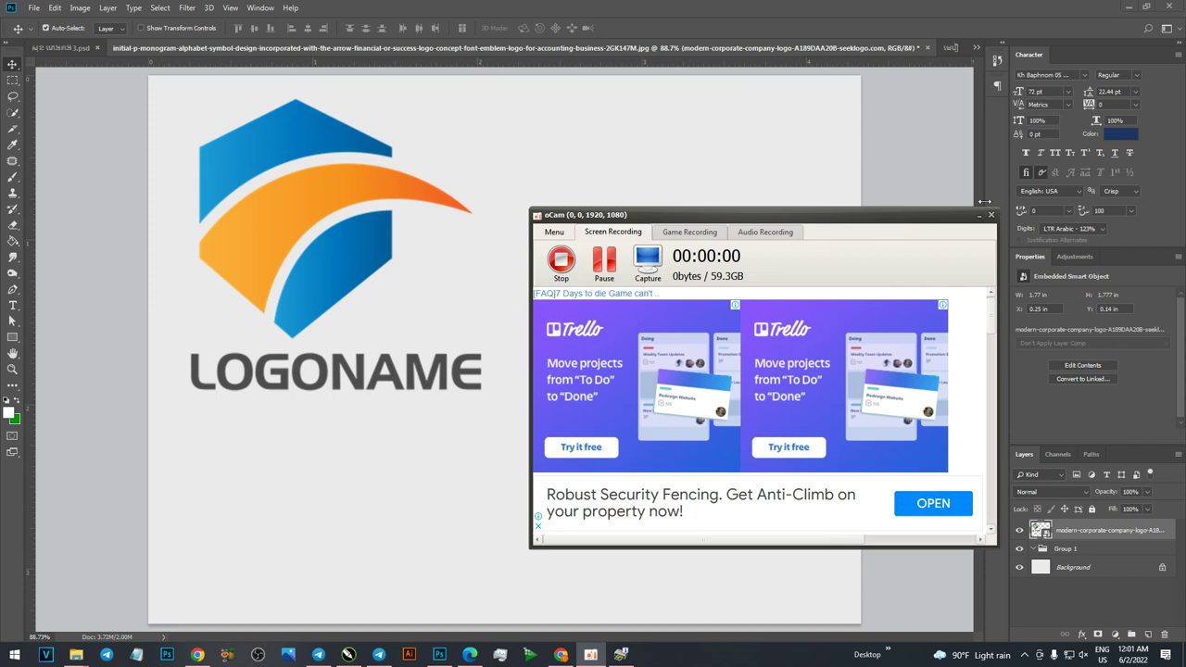
Scale the reference logo down to about 36% and move it into the top-left corner.
click(978, 214)
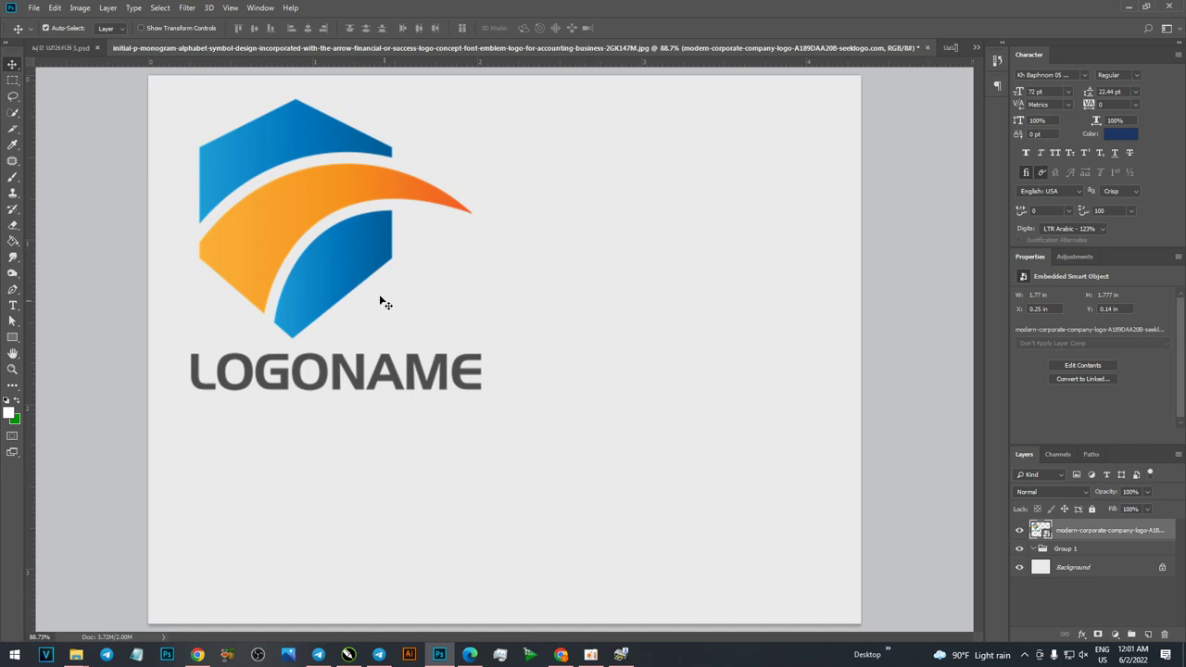
drag(350, 273, 331, 297)
key(ctrl+t)
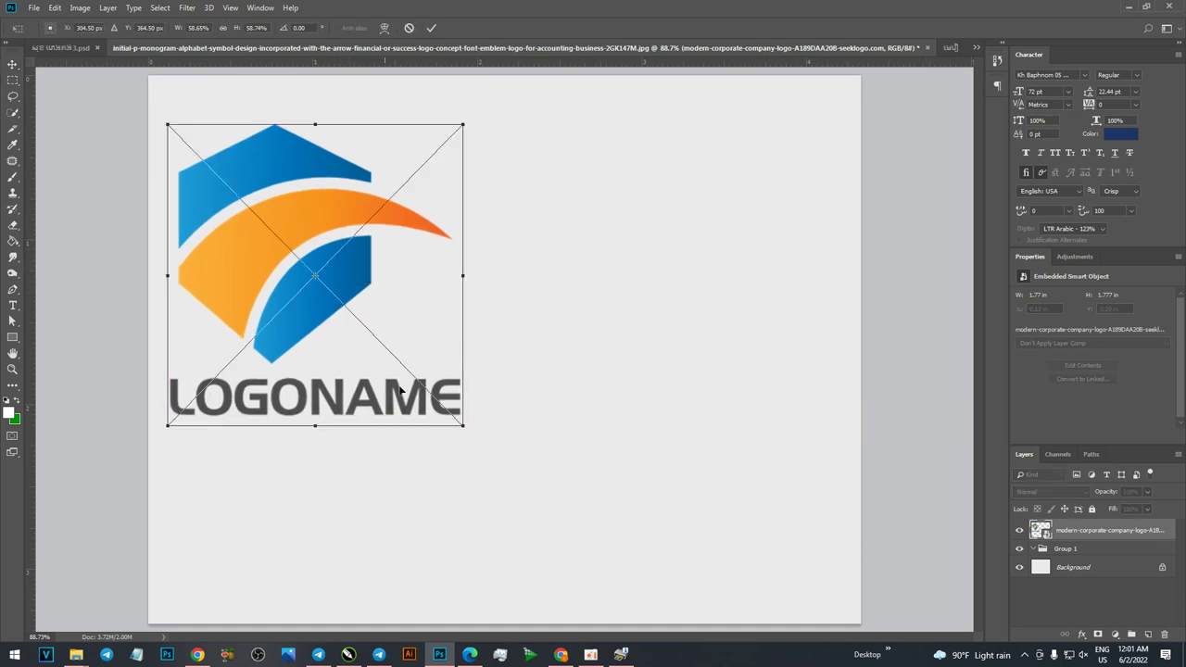
drag(467, 433, 393, 390)
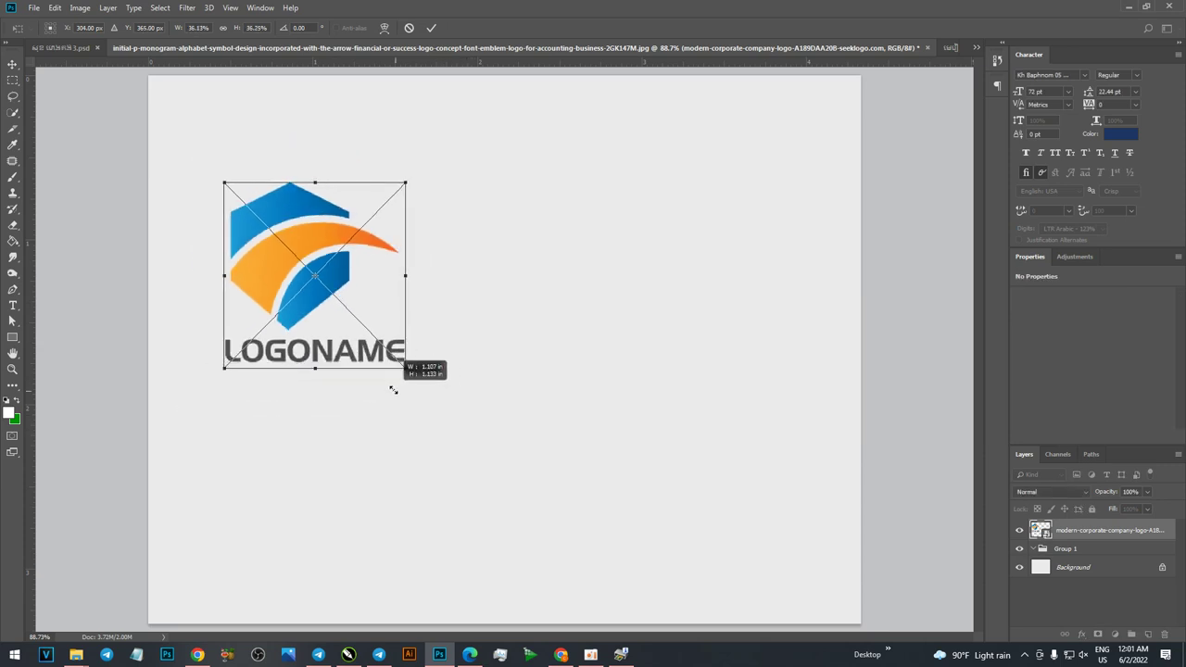
key(Return)
drag(329, 292, 287, 198)
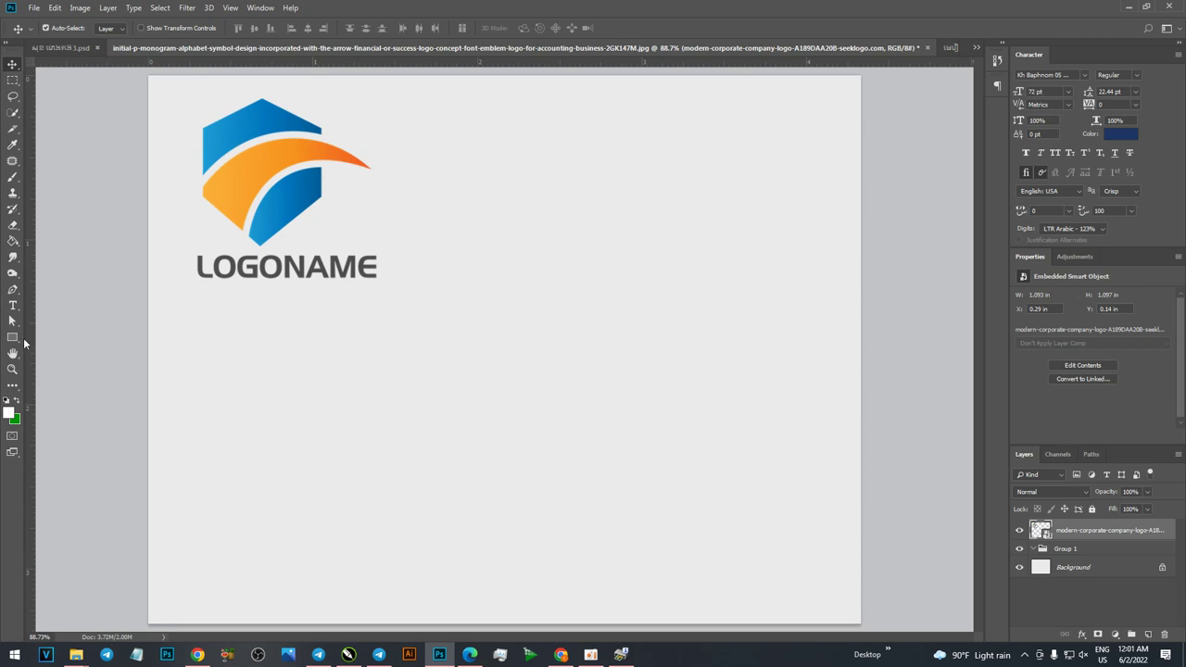
right_click(12, 338)
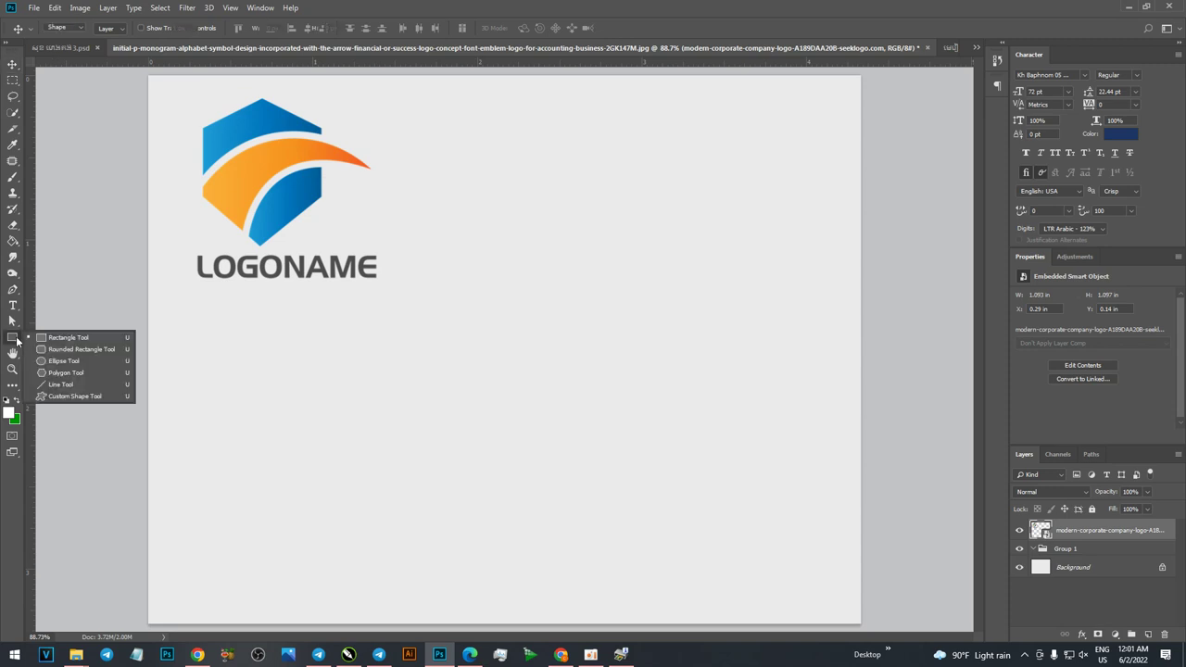
Browse the library of custom shapes with the Custom Shape tool.
click(85, 396)
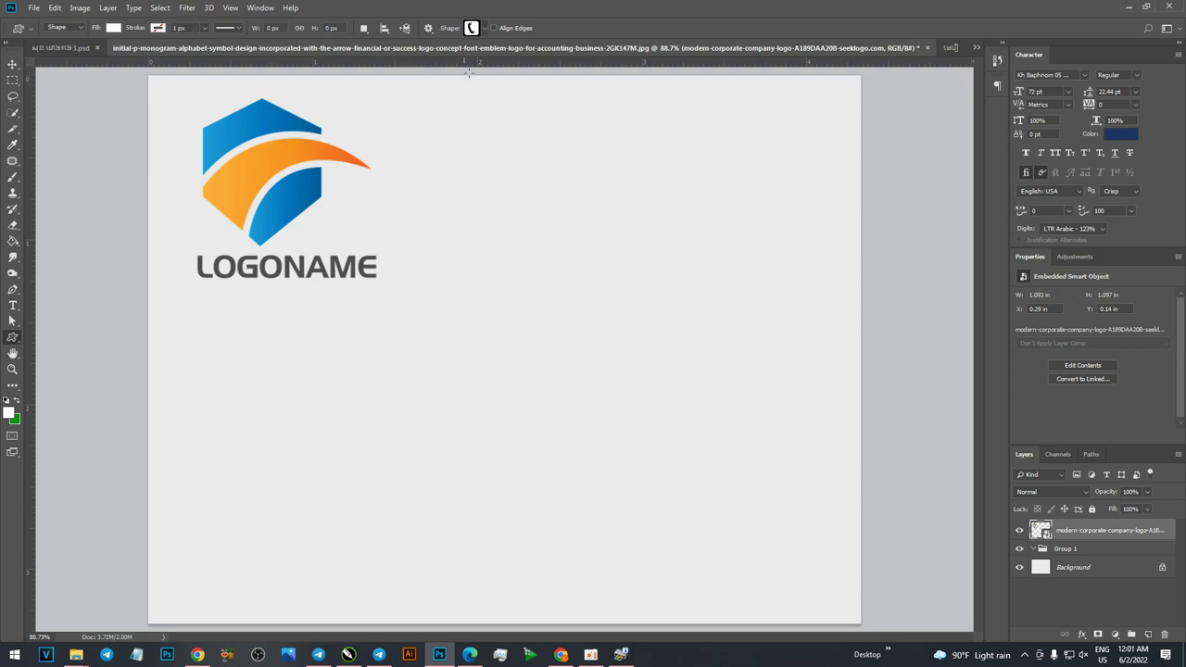
click(487, 29)
scroll(482, 92, up, 3)
scroll(482, 93, up, 3)
scroll(483, 102, up, 3)
scroll(483, 105, down, 2)
scroll(482, 104, down, 2)
scroll(483, 105, down, 2)
scroll(483, 105, down, 2)
scroll(484, 105, down, 2)
scroll(484, 105, down, 2)
scroll(484, 105, down, 2)
scroll(483, 104, down, 2)
scroll(484, 105, down, 2)
scroll(484, 104, down, 2)
scroll(484, 104, down, 2)
scroll(484, 104, down, 2)
scroll(482, 104, down, 2)
scroll(482, 104, down, 2)
scroll(482, 105, down, 2)
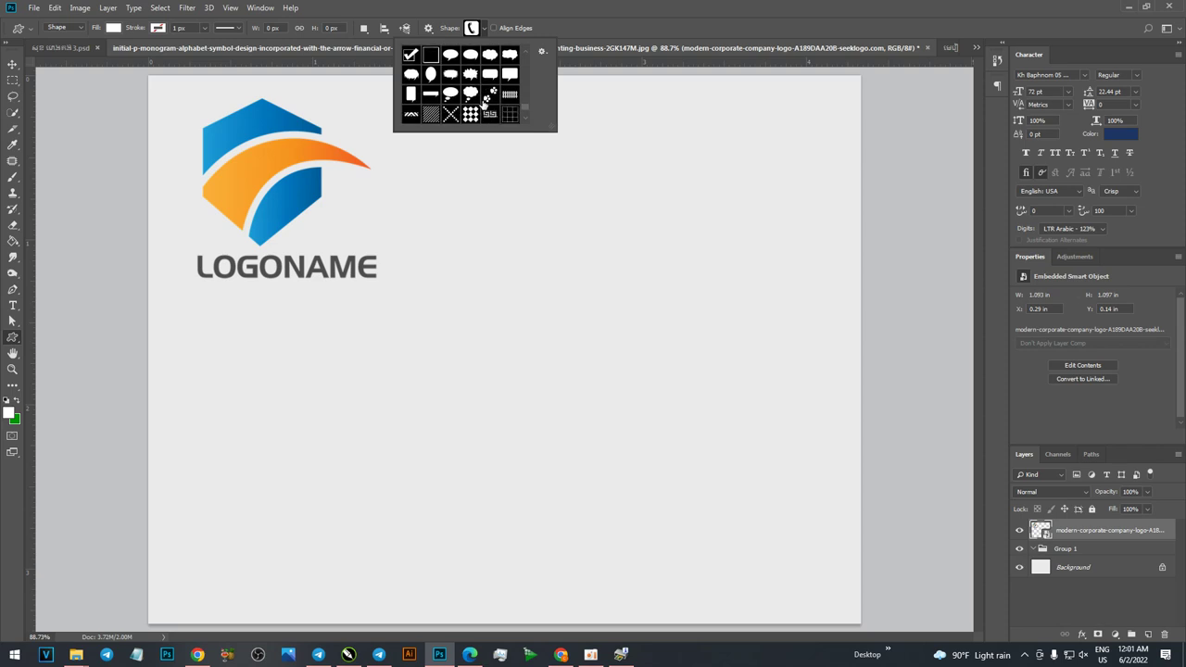
scroll(483, 105, down, 2)
scroll(482, 104, down, 2)
scroll(483, 104, up, 1)
scroll(483, 104, up, 1)
scroll(482, 104, up, 1)
scroll(482, 104, up, 1)
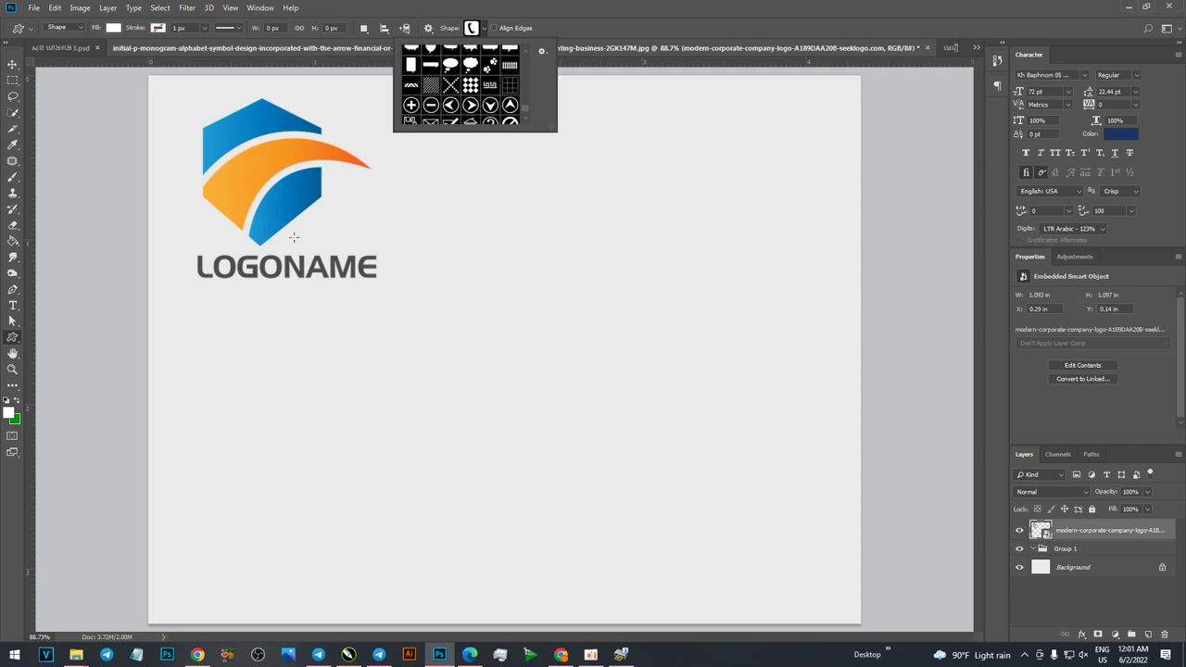
Draw a square to the right of the logo with the Rectangle tool.
click(13, 337)
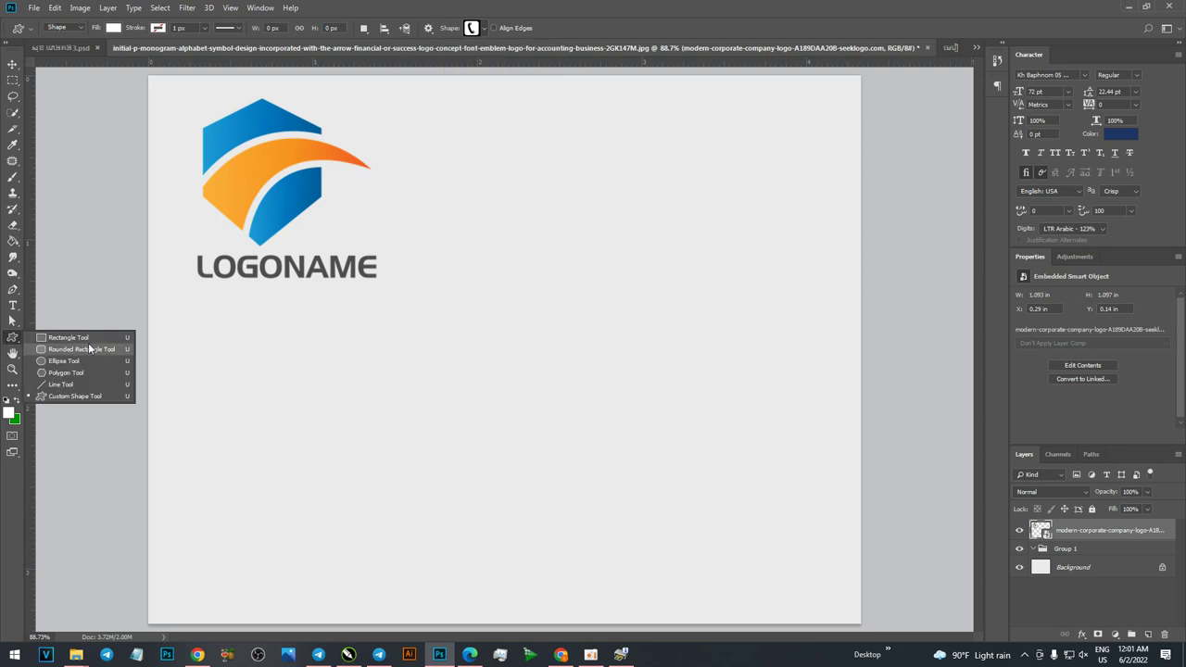
click(99, 339)
drag(503, 188, 642, 302)
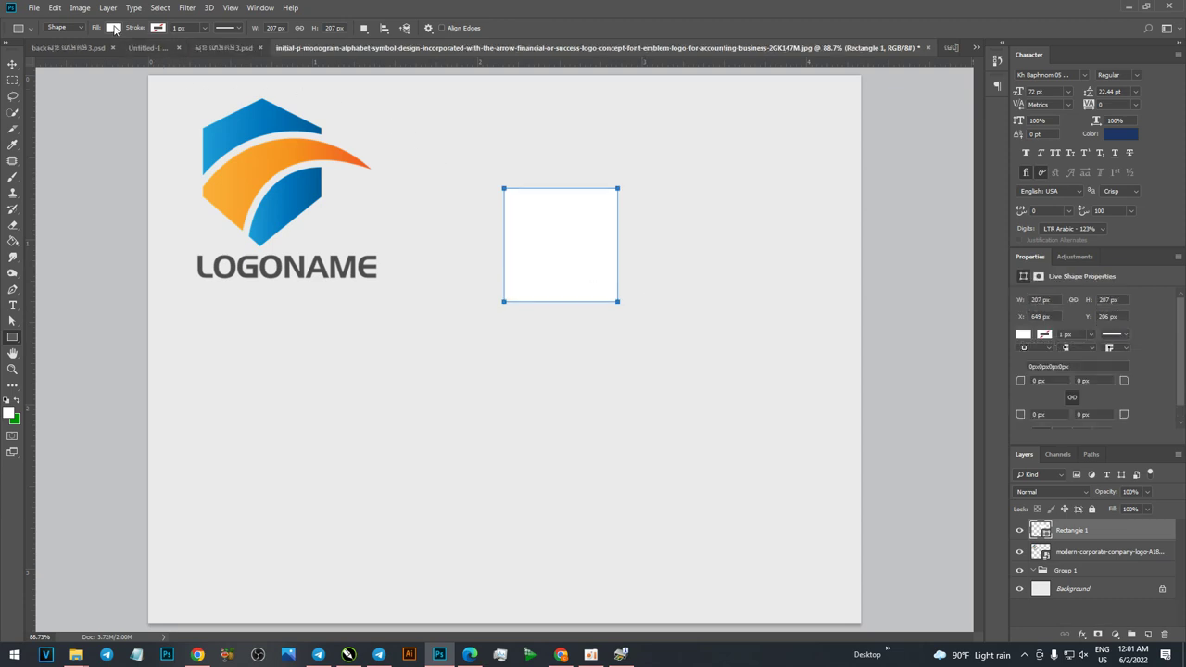
Fill the square shape with red.
click(113, 27)
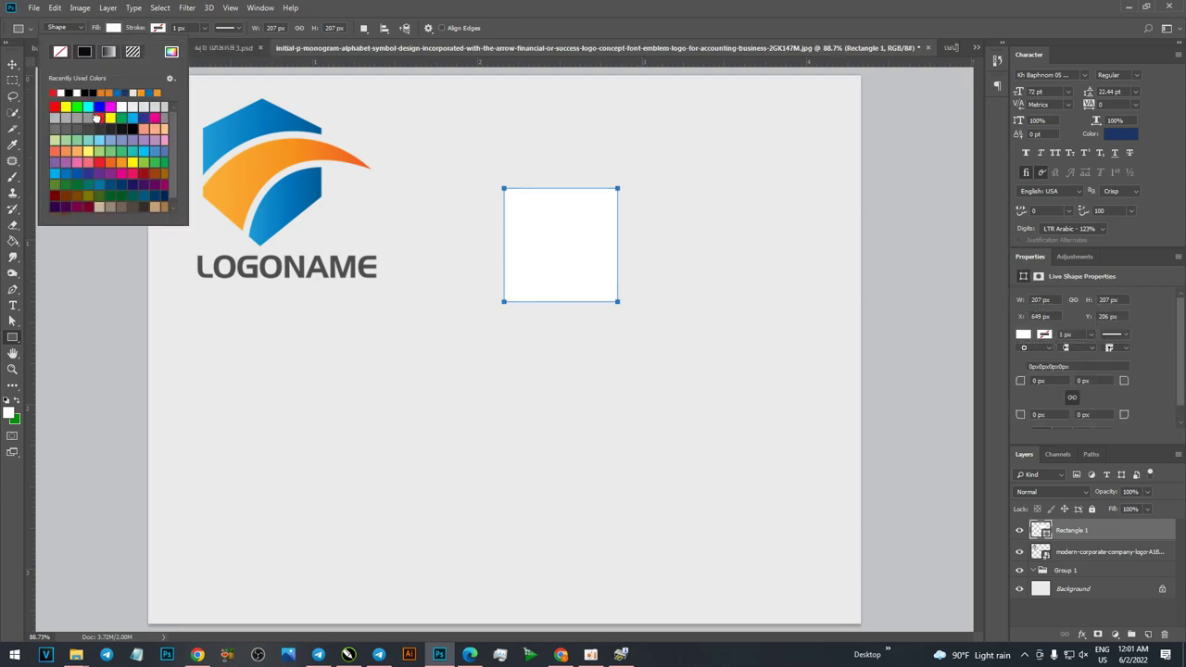
click(99, 120)
click(13, 64)
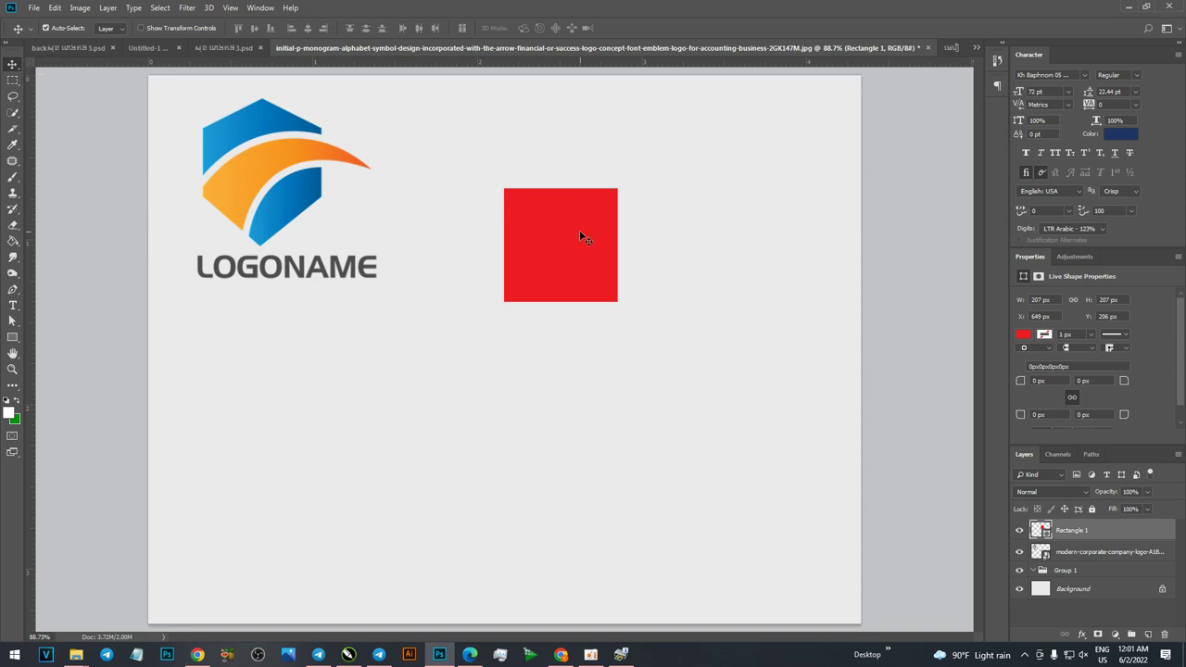
Place a vertical guide through the red square's centre and remove the extra guide.
key(ctrl+t)
drag(27, 266, 561, 245)
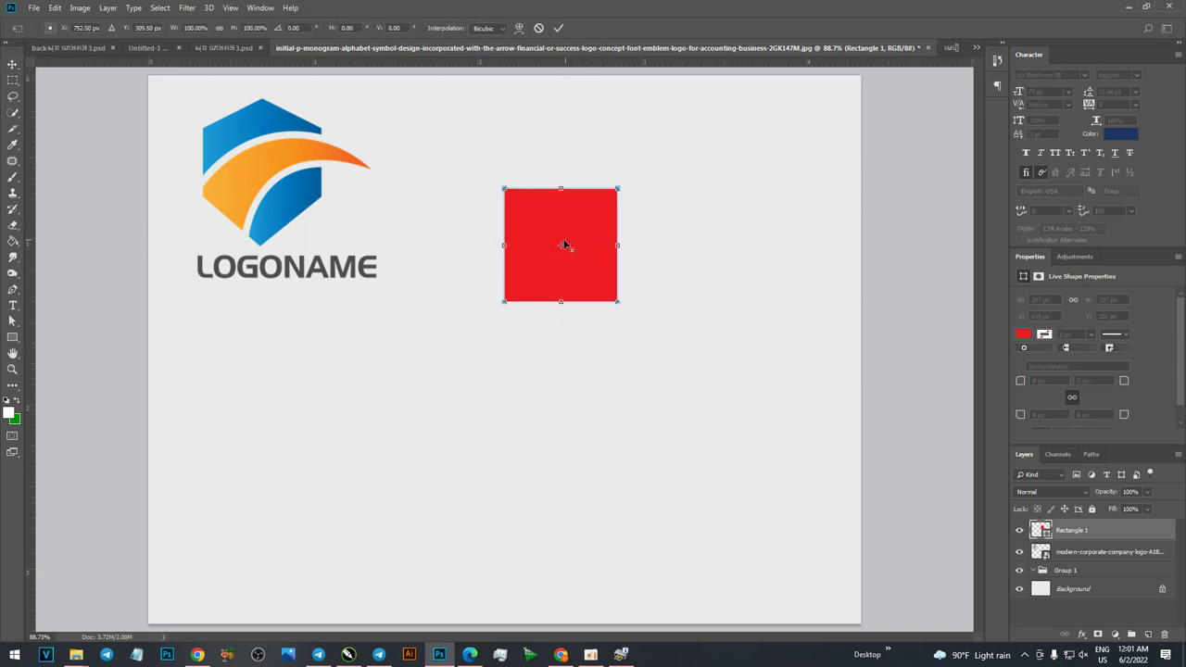
key(ctrl+semicolon)
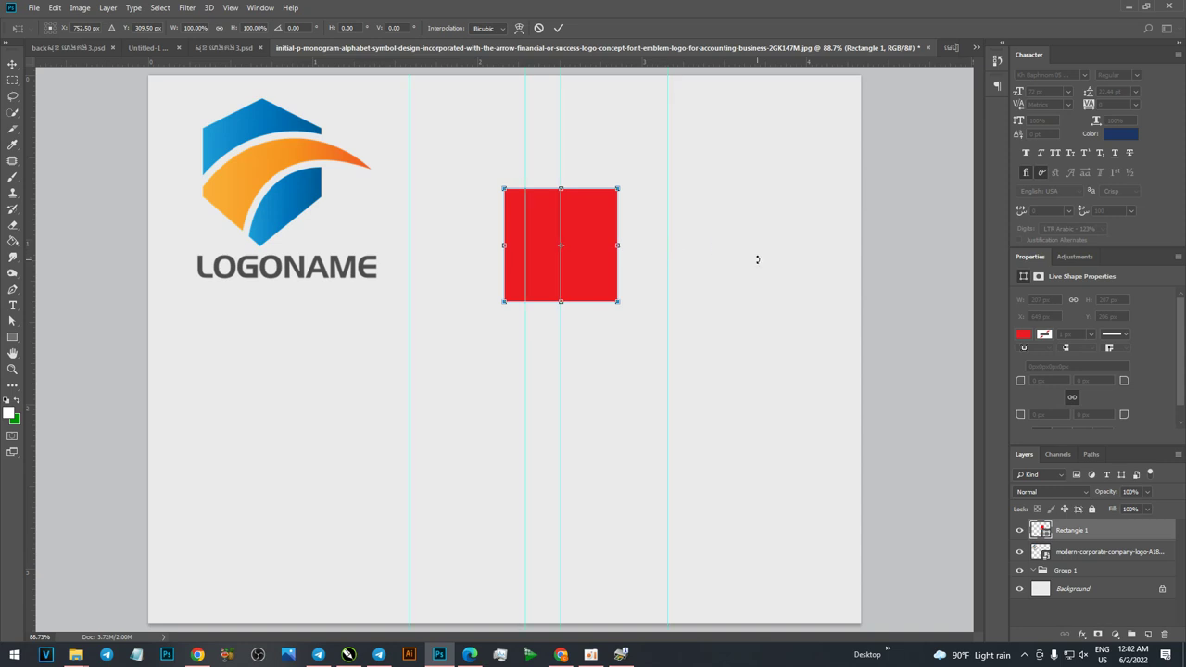
key(Return)
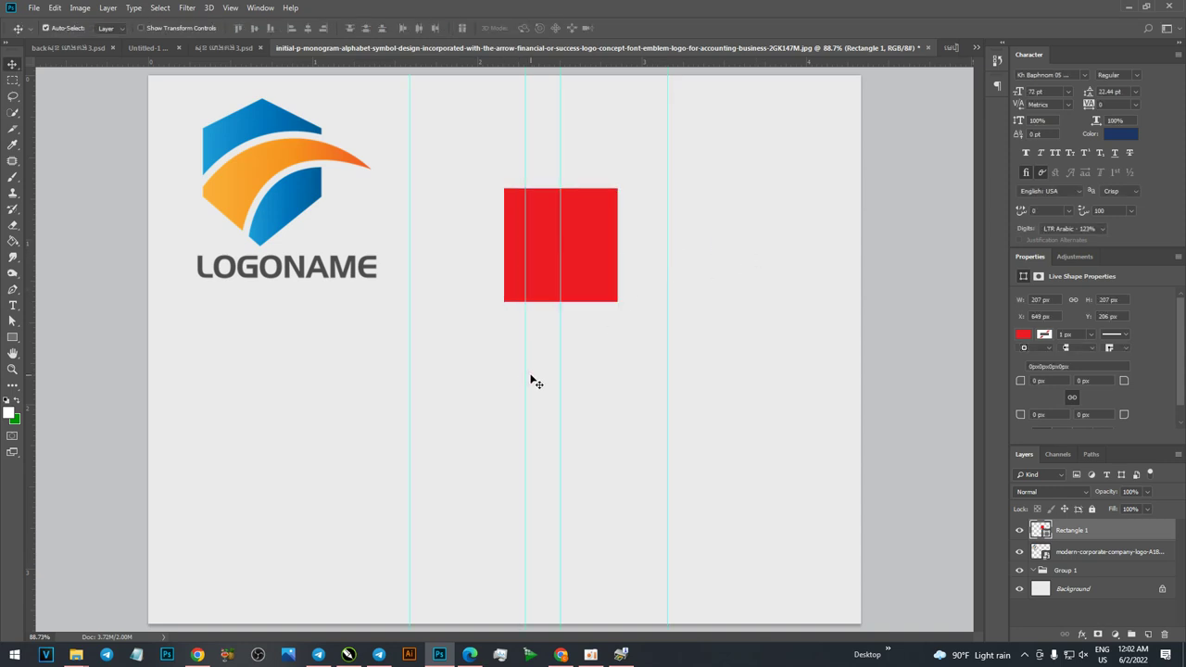
drag(526, 367, 19, 357)
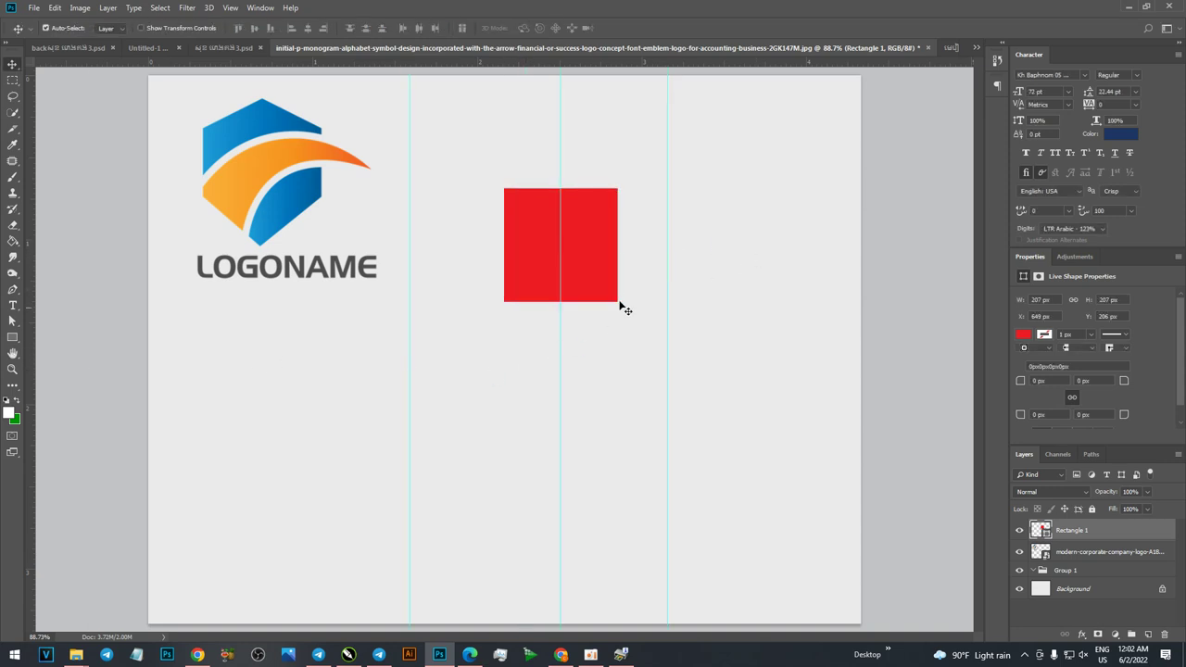
click(12, 289)
Add a top-middle anchor and pull the square's edges into curves.
click(61, 325)
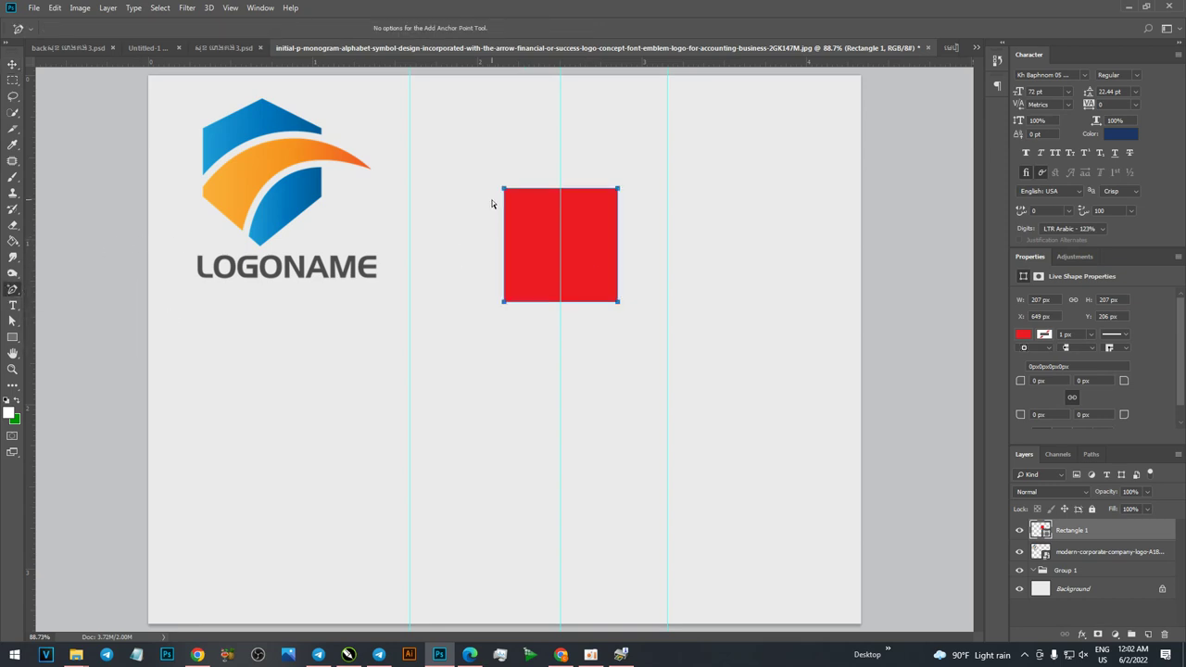
click(561, 189)
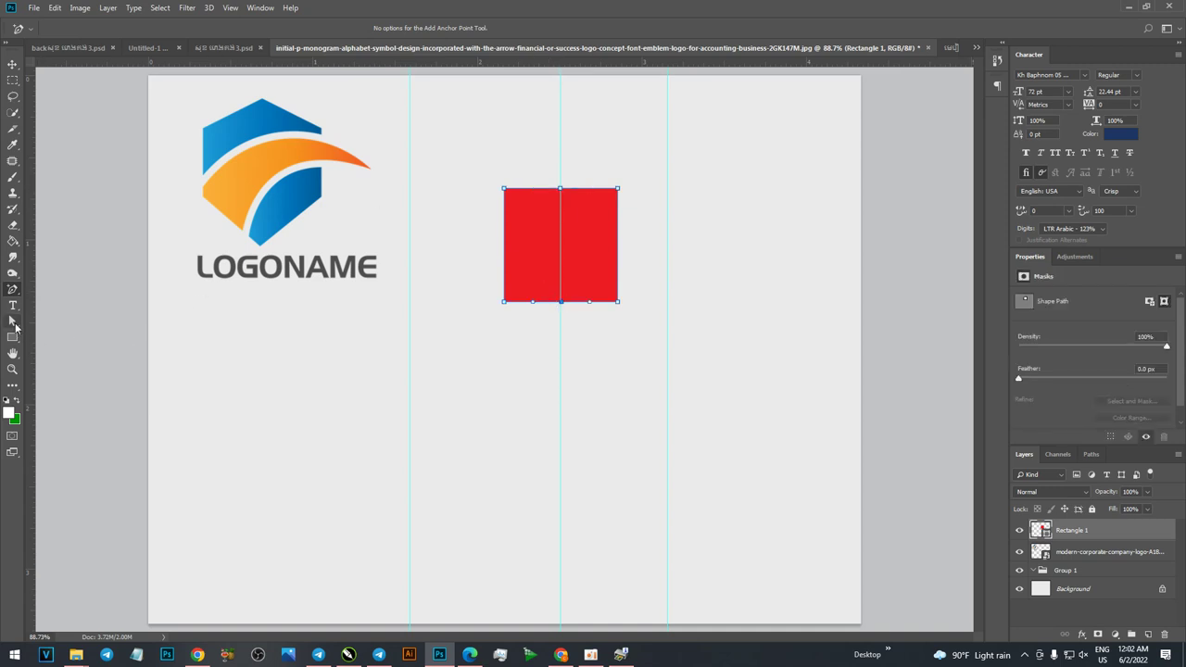
click(12, 321)
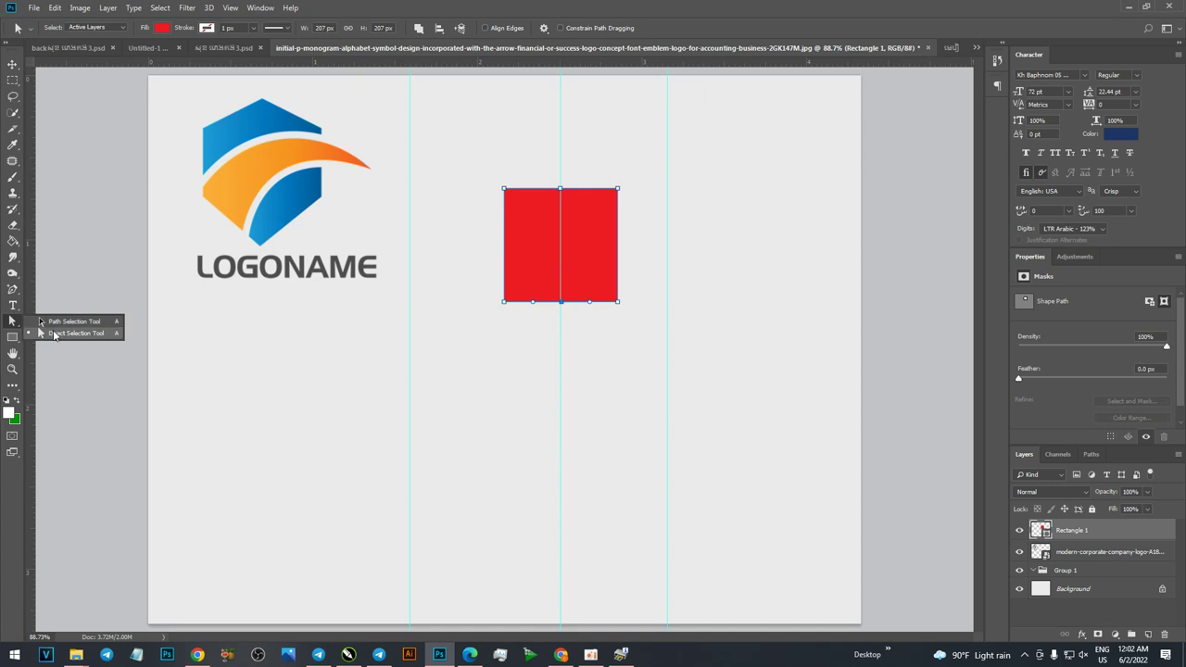
click(53, 334)
drag(561, 192, 560, 161)
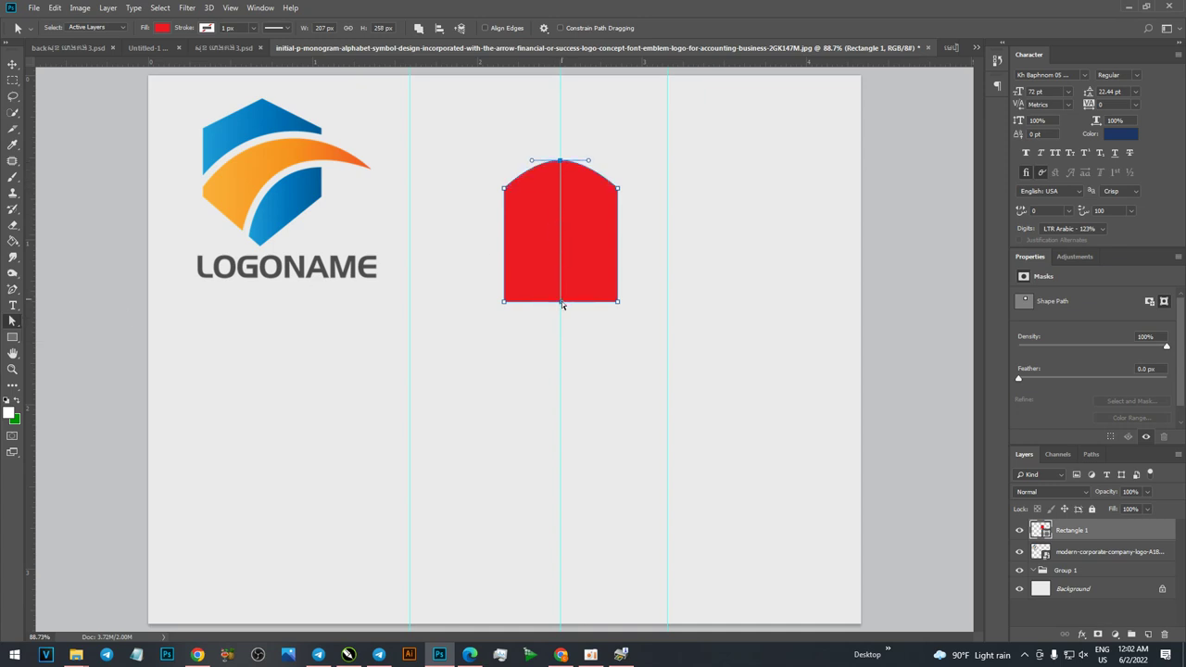
drag(561, 306, 561, 326)
key(Delete)
key(Delete)
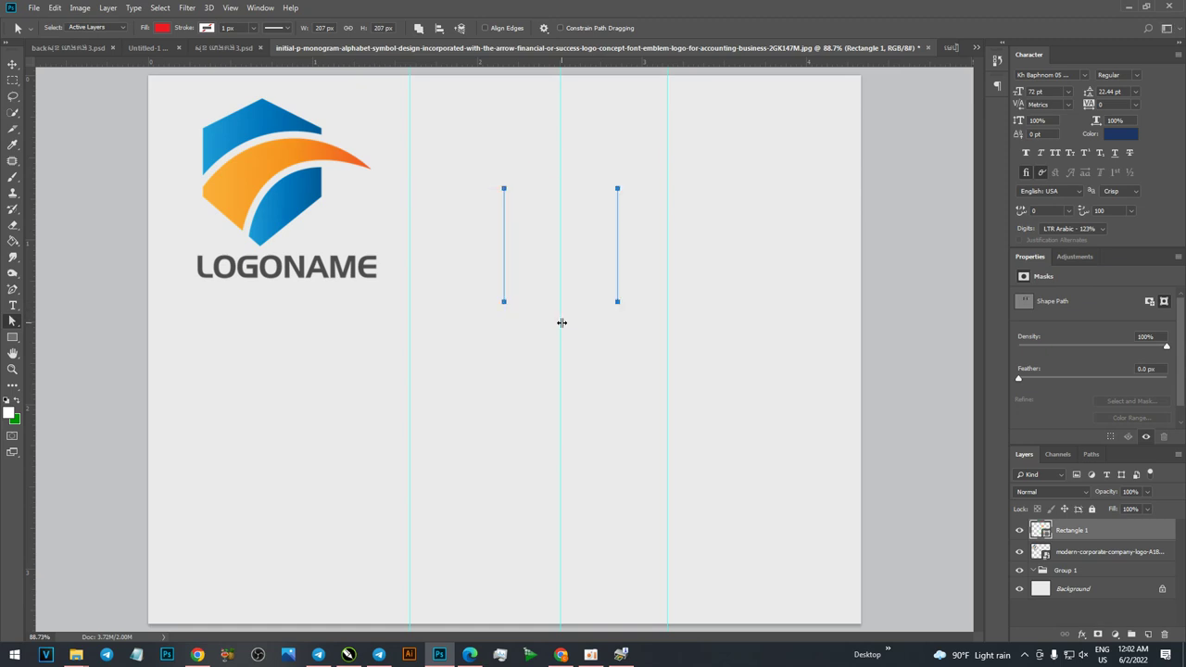
key(ctrl+z)
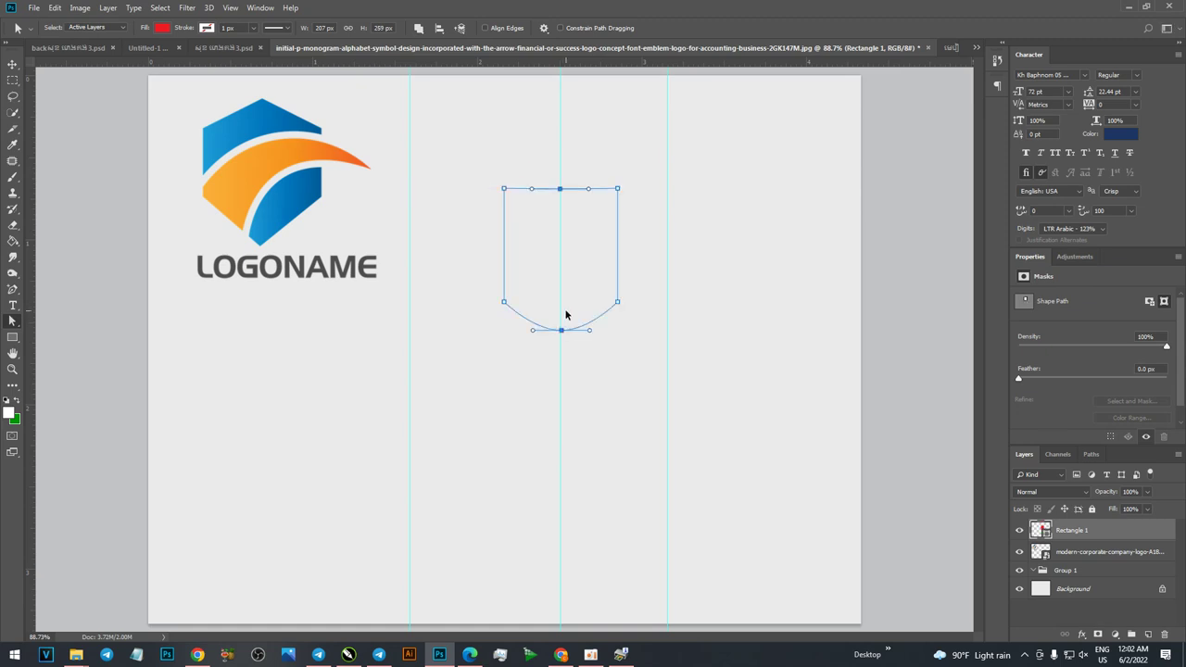
key(ctrl+z)
drag(560, 192, 562, 193)
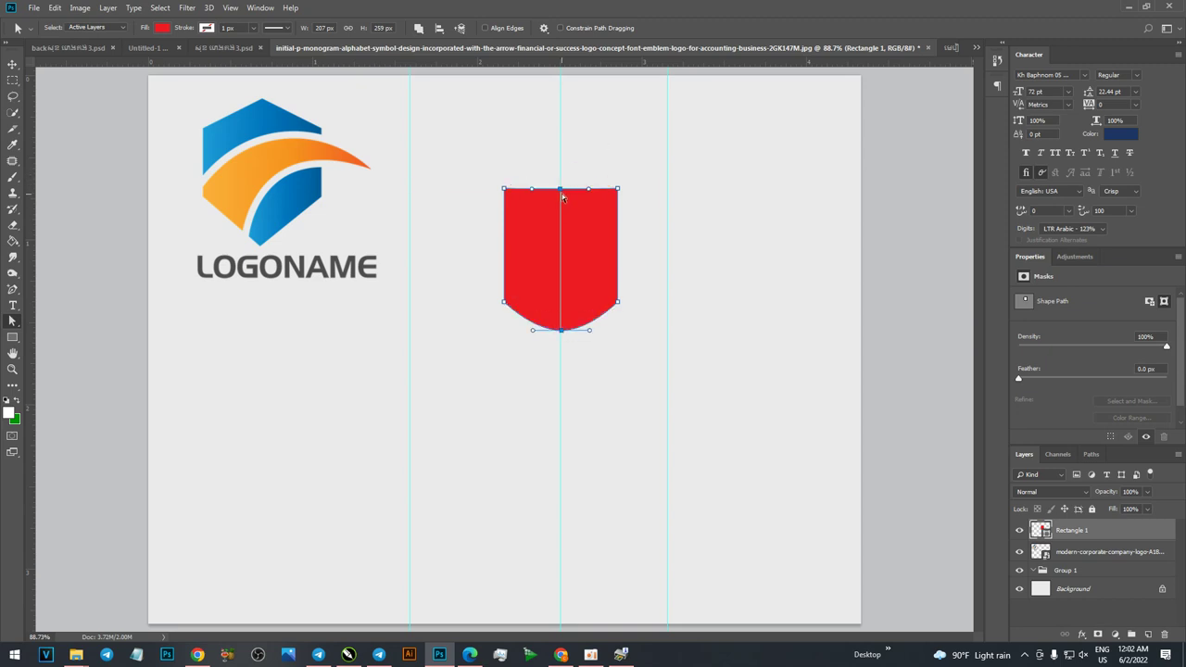
Hide the guides and move the red shield down about 30 px.
key(ctrl+semicolon)
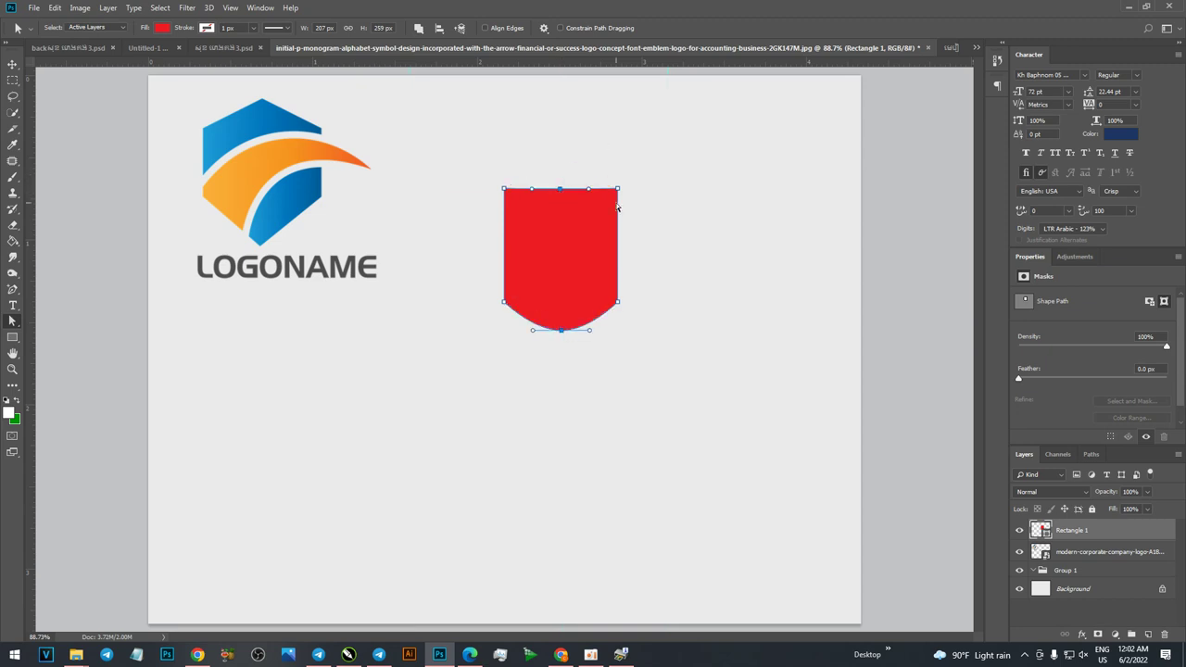
ctrl+click(561, 188)
right_click(12, 324)
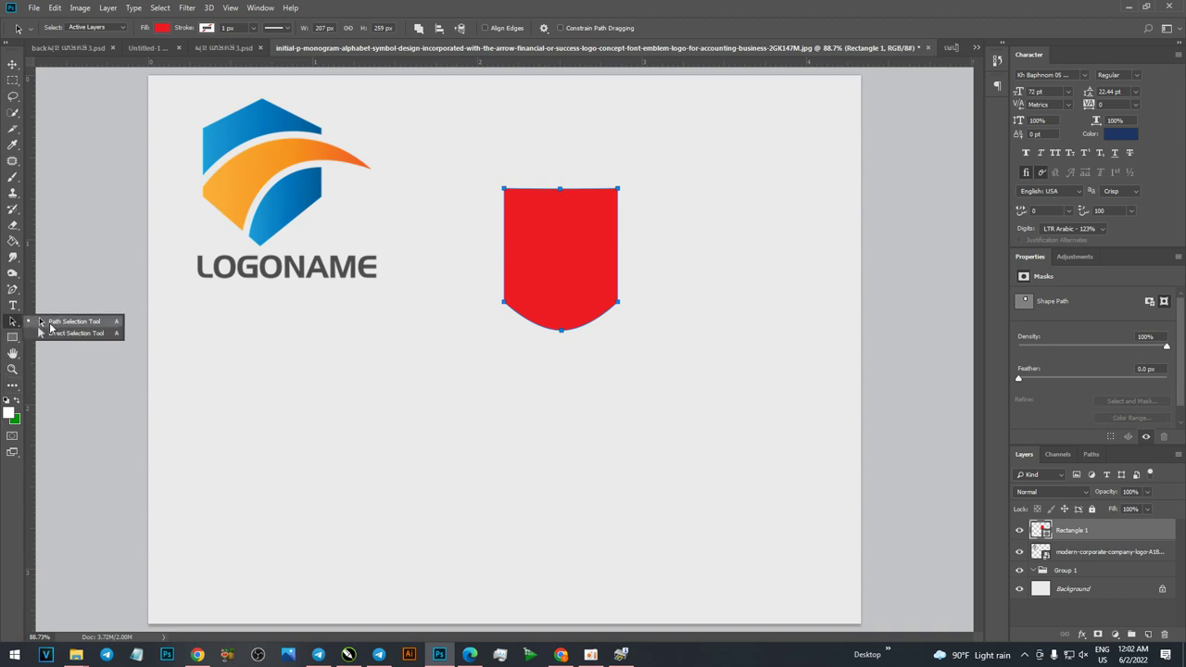
click(50, 322)
click(562, 188)
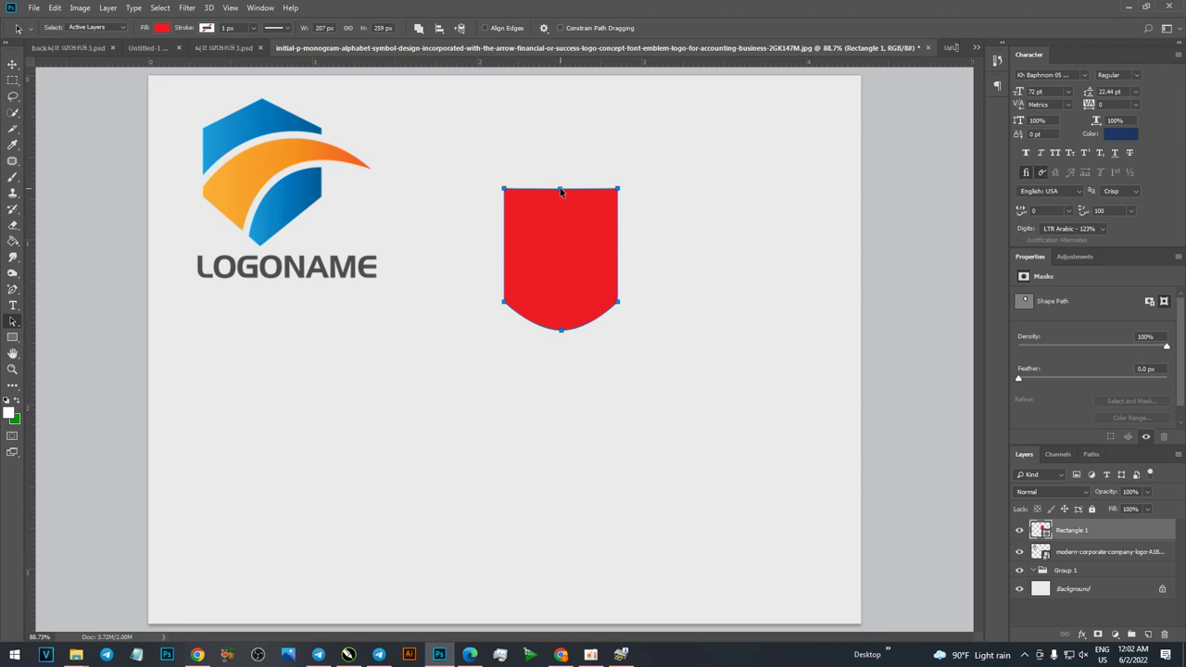
drag(559, 187, 559, 216)
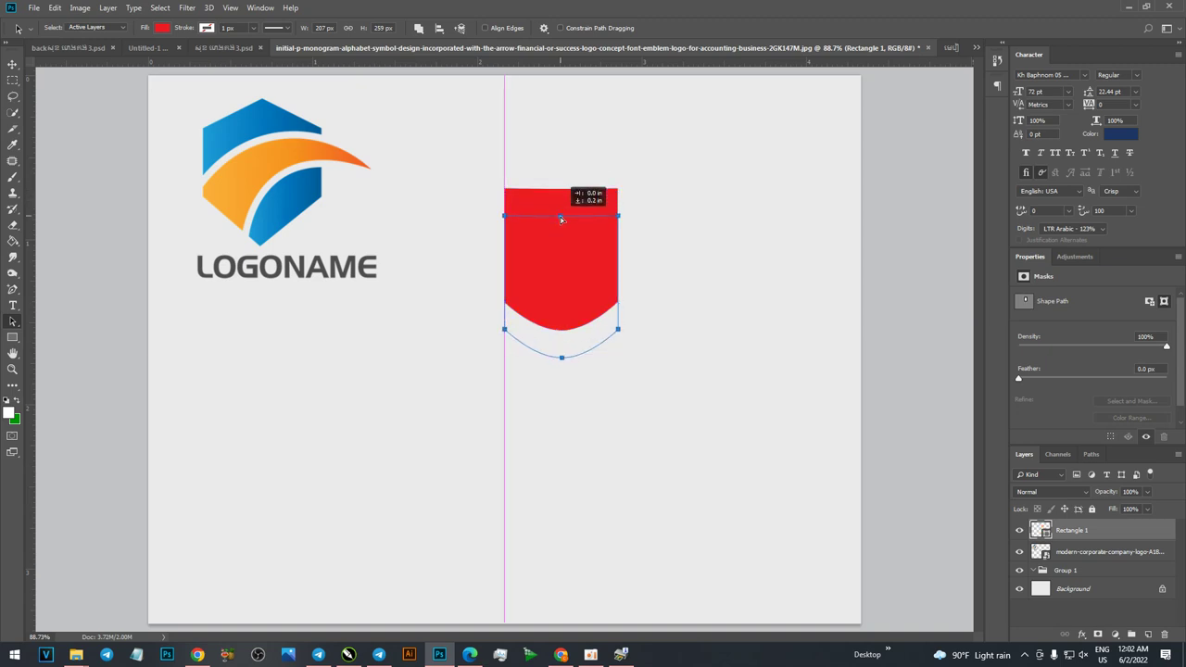
click(560, 362)
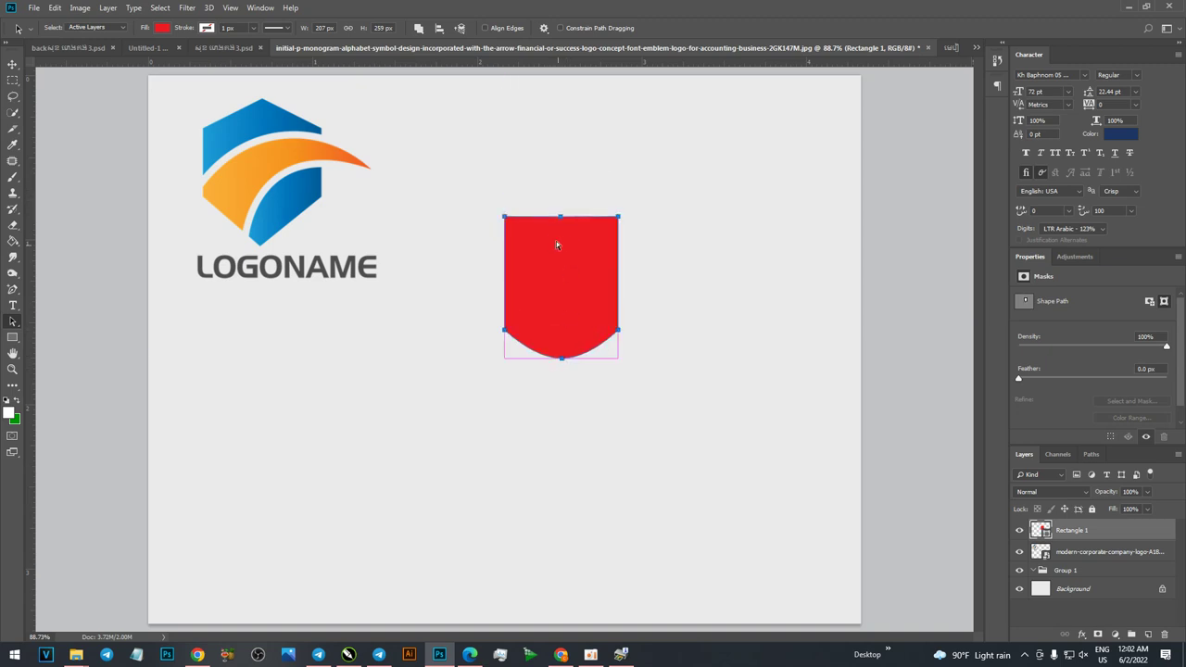
drag(561, 218, 561, 218)
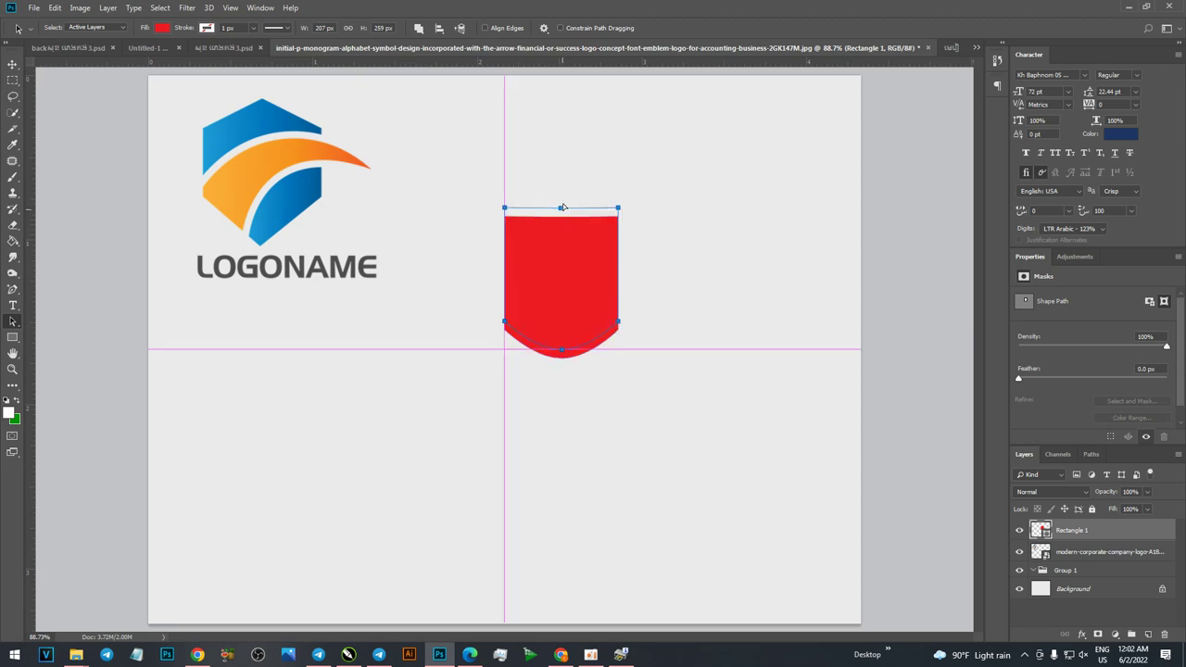
click(13, 288)
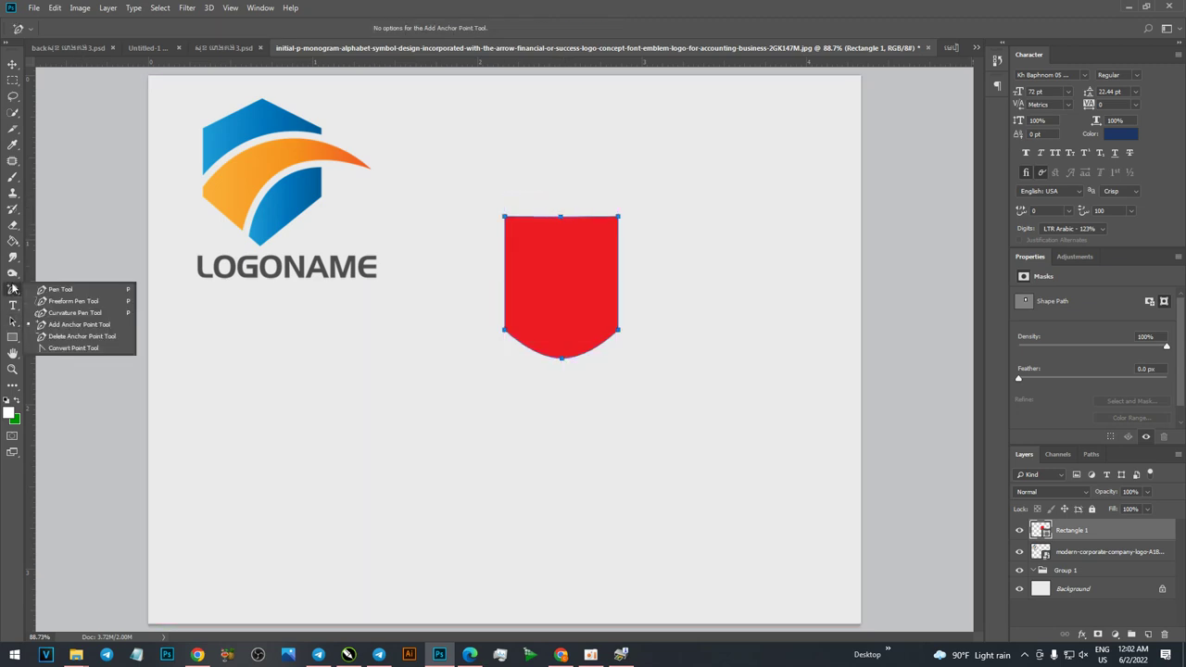
Pull the shield's top anchor upward into a pointed peak.
click(87, 288)
drag(562, 220, 562, 214)
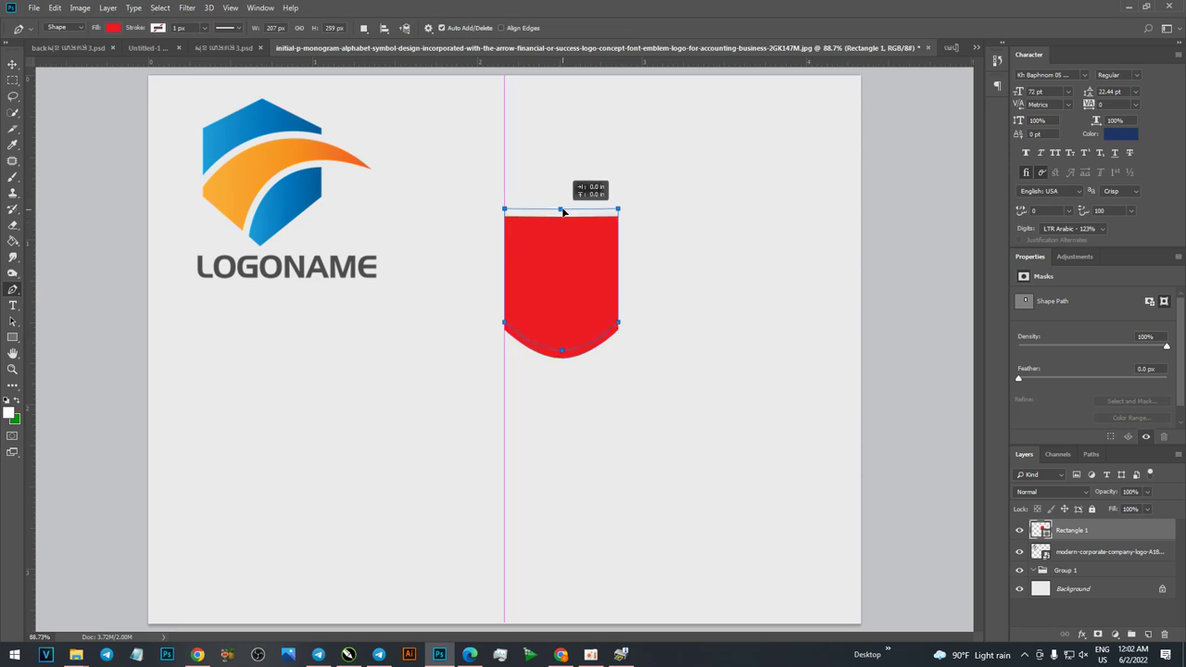
drag(562, 214, 561, 217)
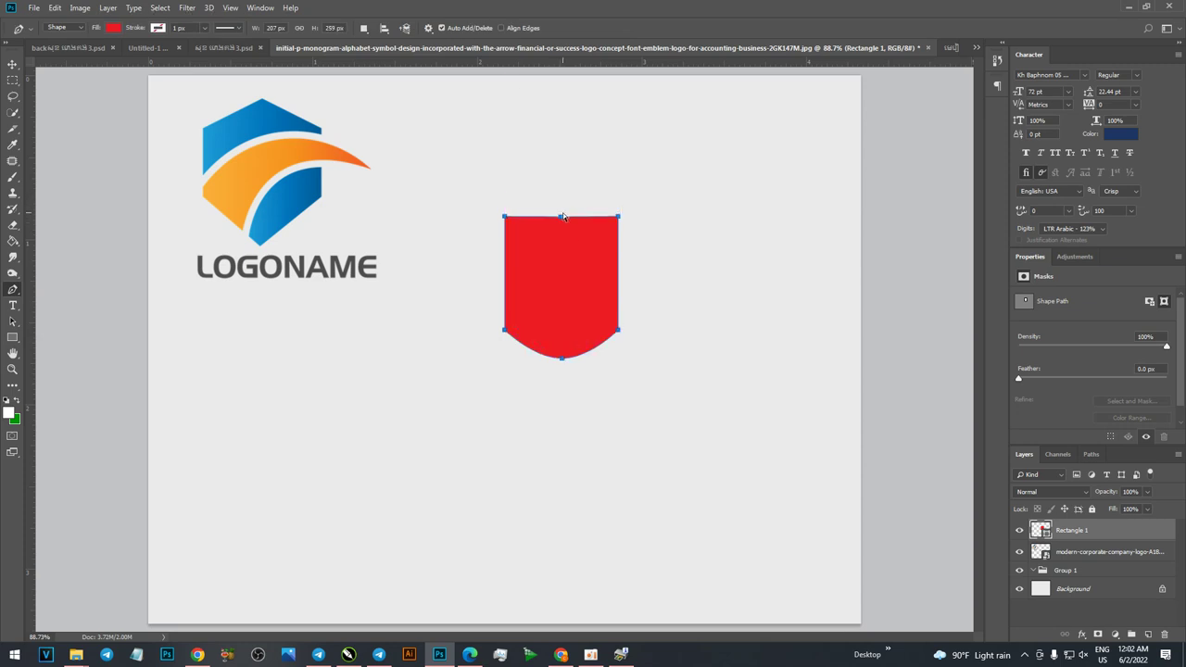
right_click(12, 290)
click(63, 349)
drag(560, 218, 558, 227)
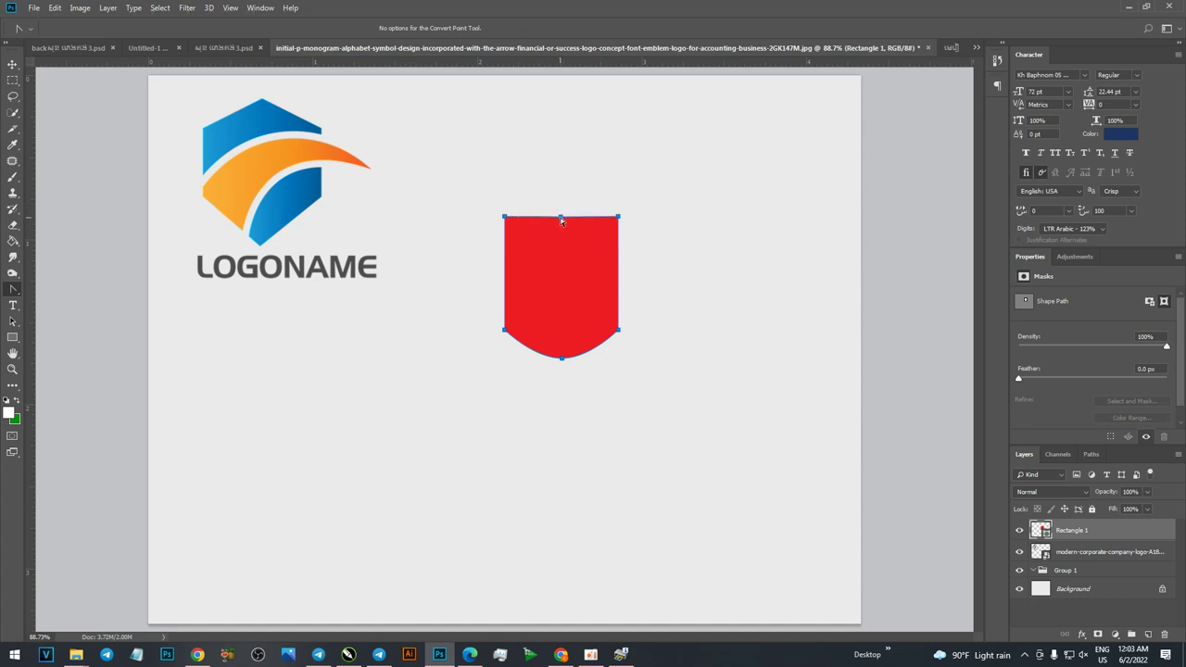
drag(561, 219, 559, 207)
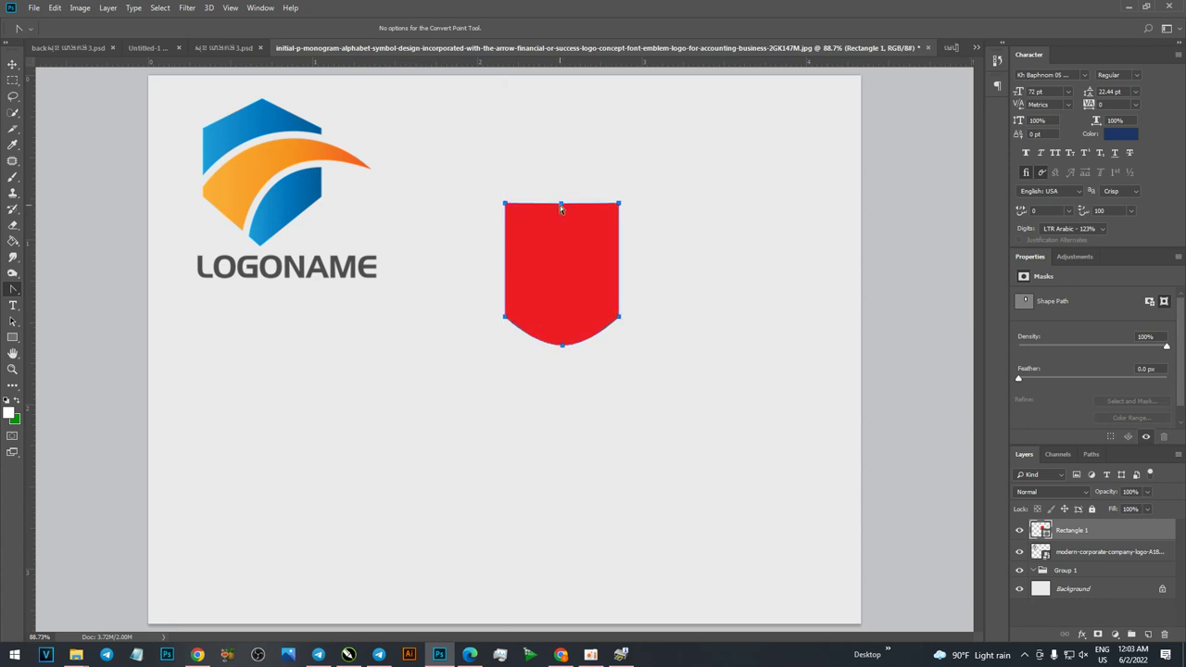
drag(561, 205, 561, 174)
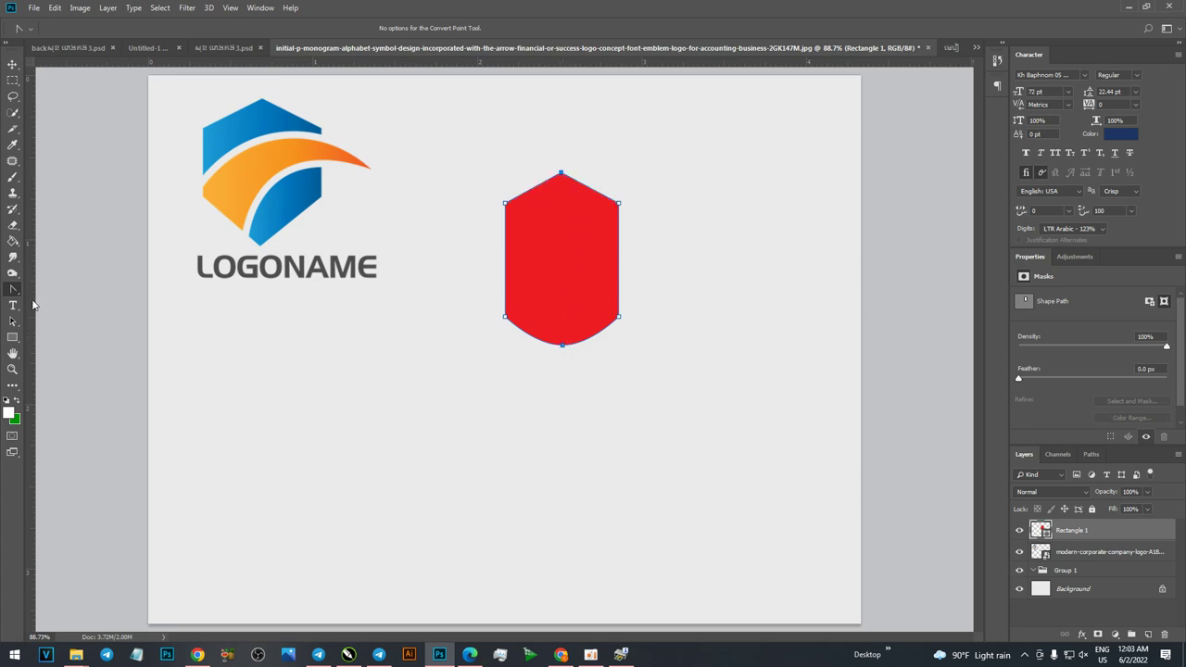
Convert the curved bottom anchor into a sharp corner with the Convert Point tool.
right_click(17, 289)
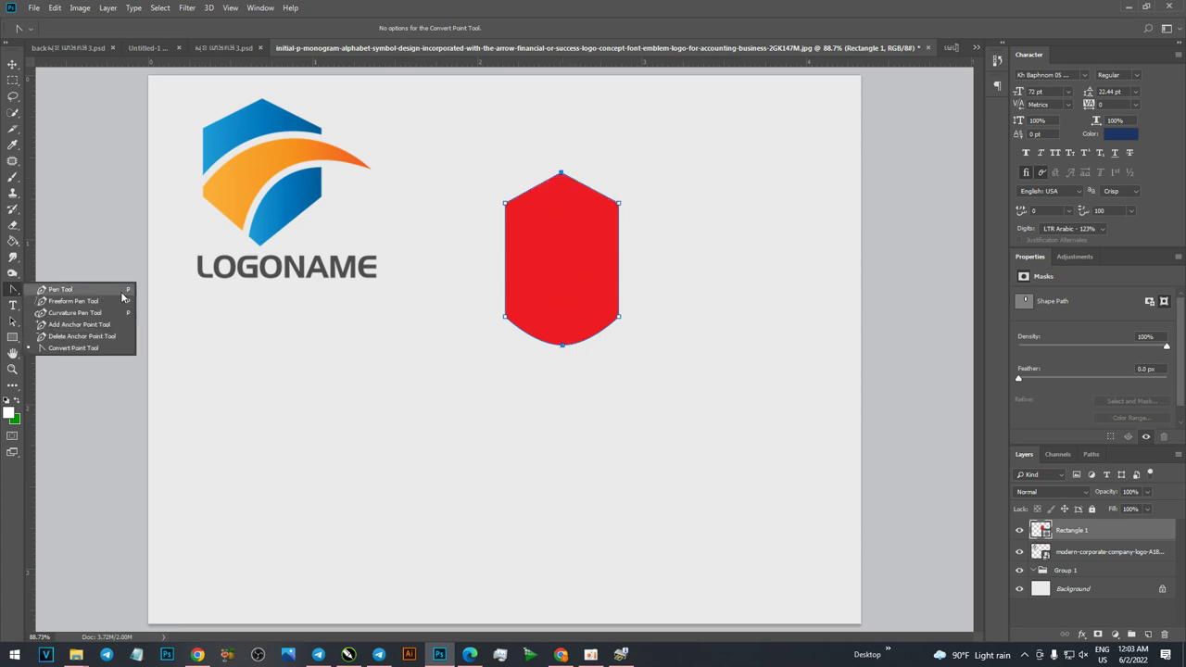
click(79, 348)
click(563, 345)
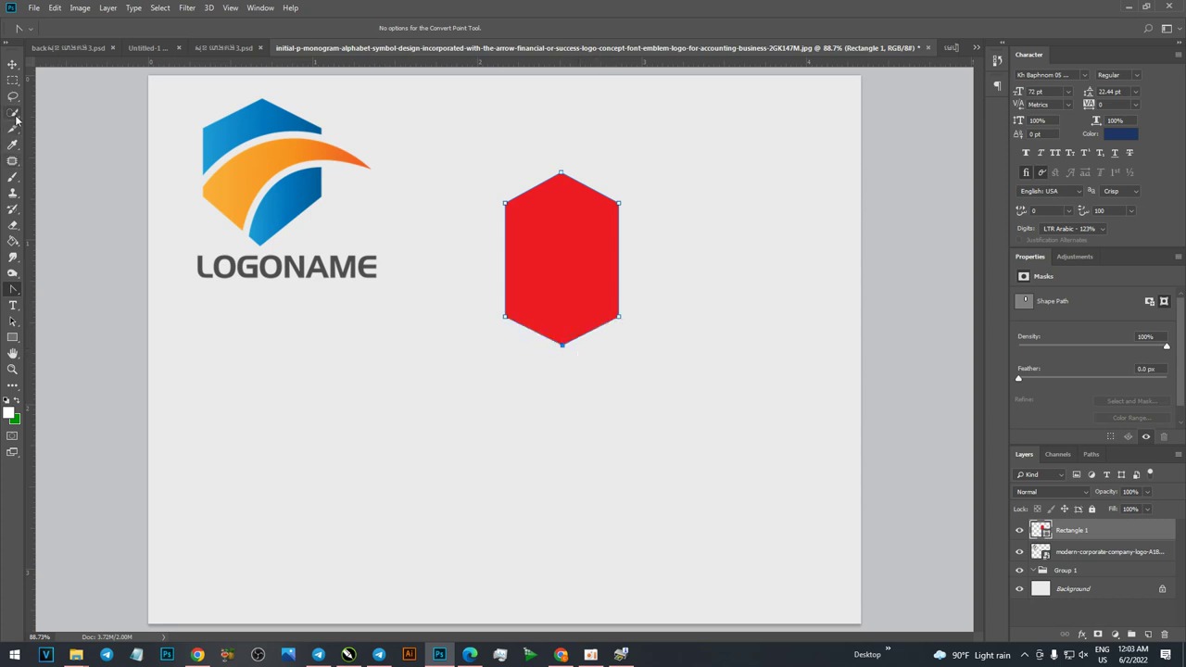
click(13, 64)
click(583, 236)
Shorten and narrow the hexagon into more regular proportions with Free Transform.
key(ctrl+t)
click(576, 253)
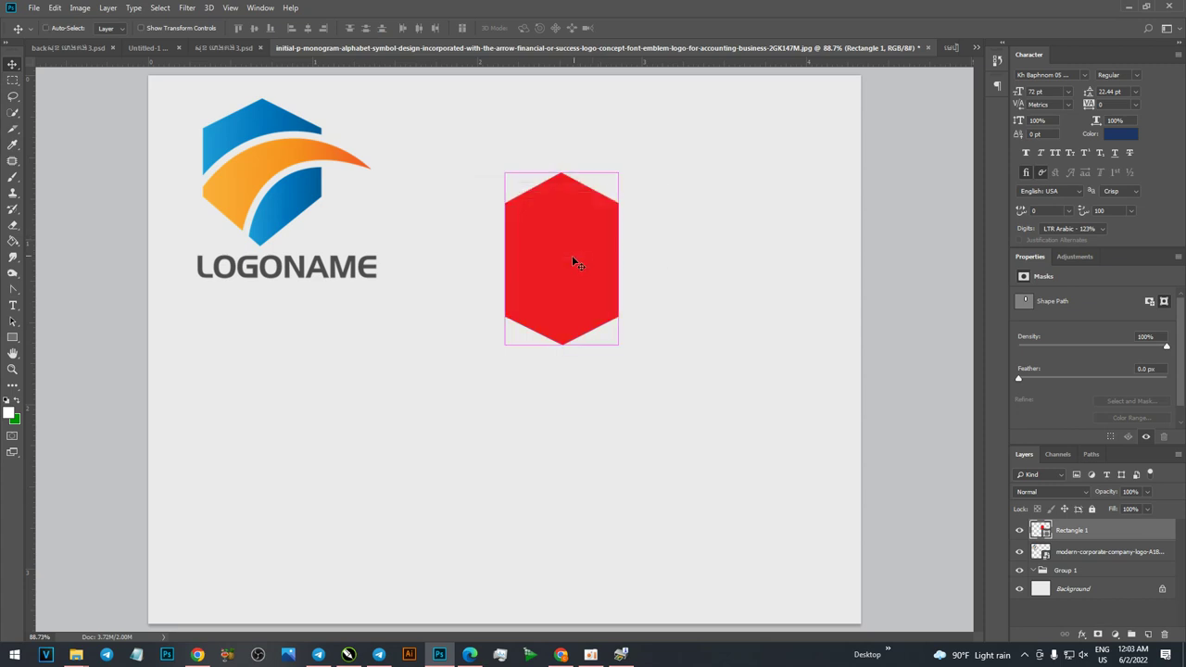
key(ctrl+t)
drag(562, 171, 562, 230)
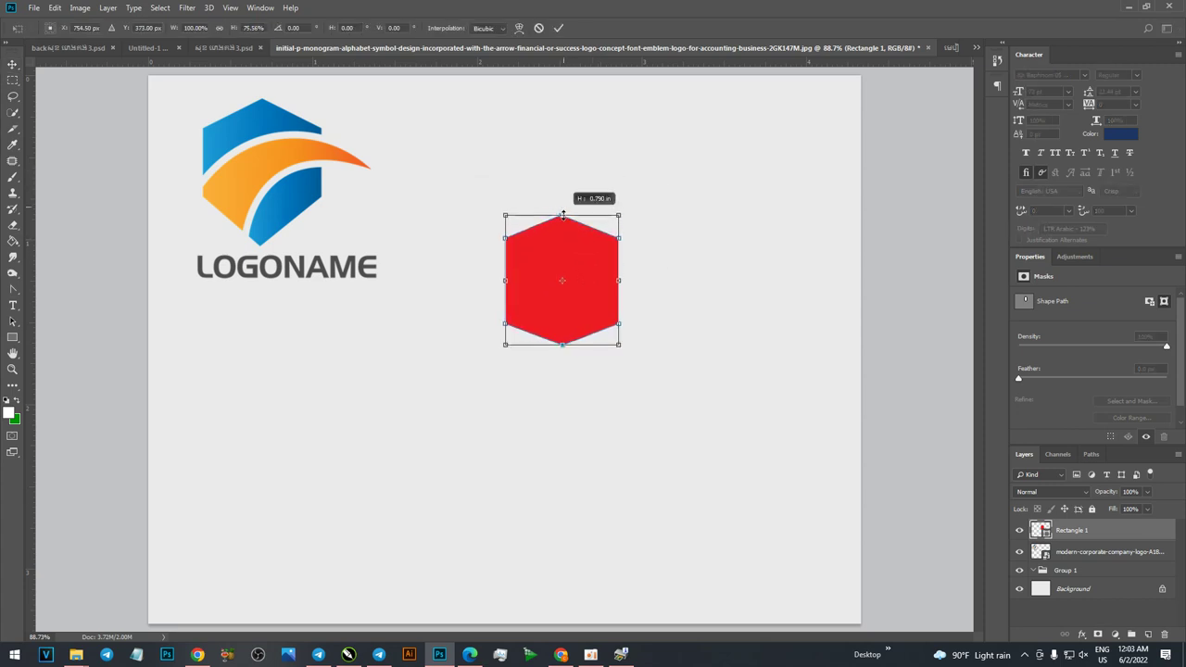
drag(624, 288, 586, 286)
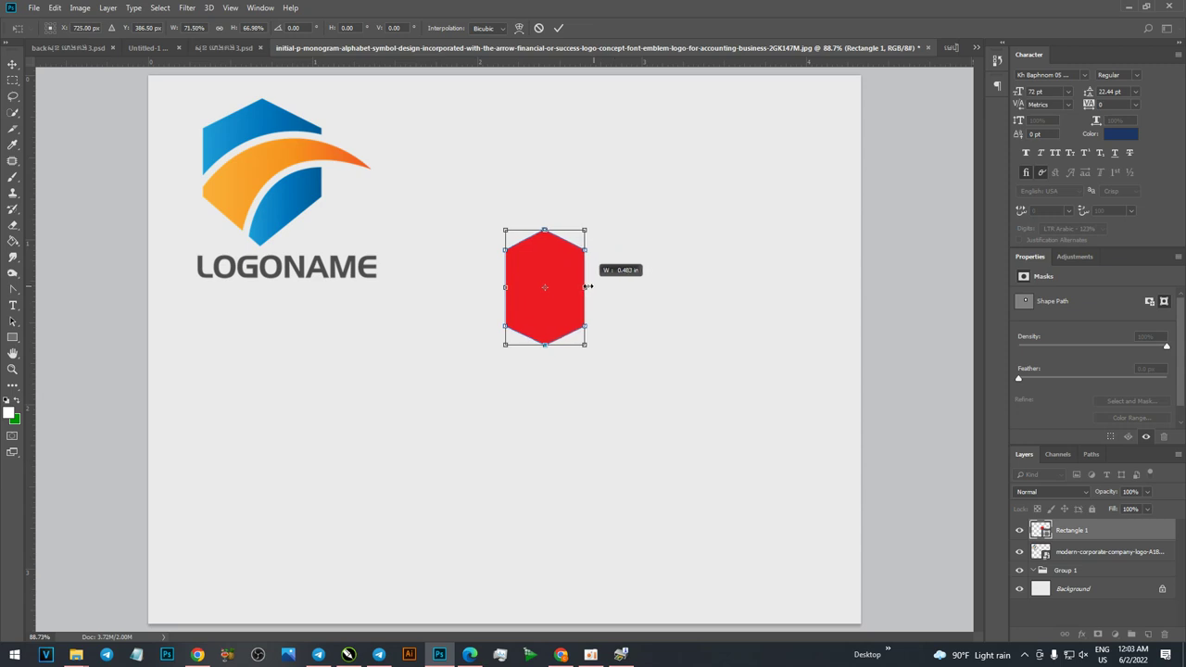
drag(585, 286, 590, 286)
drag(546, 346, 546, 315)
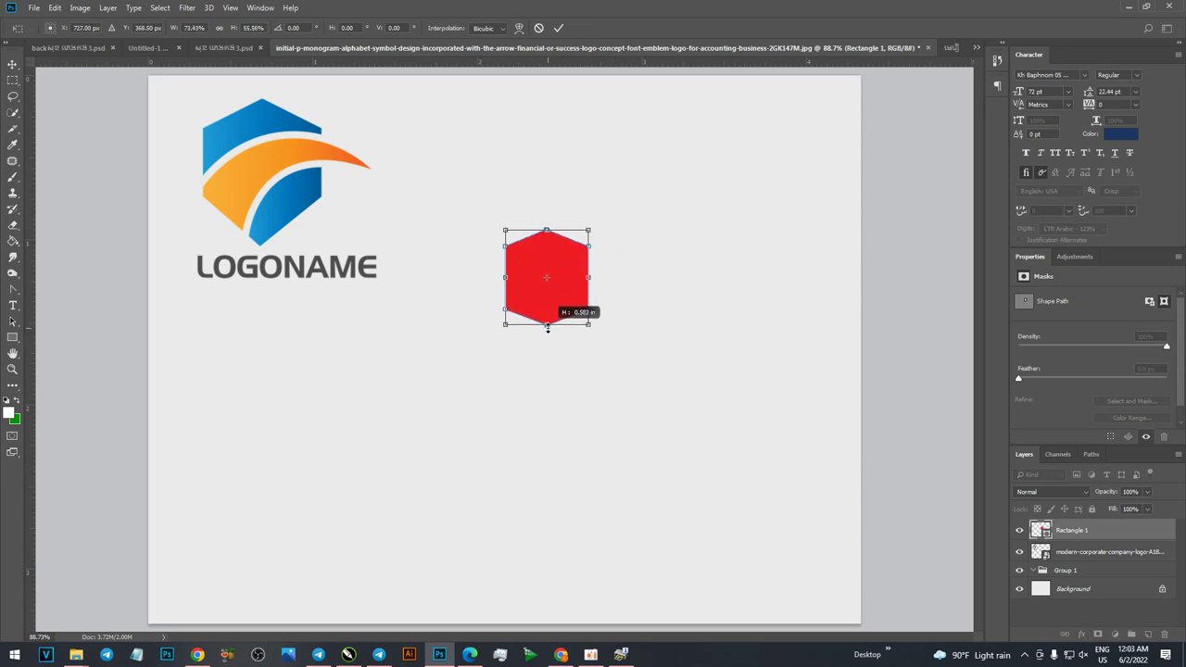
key(Return)
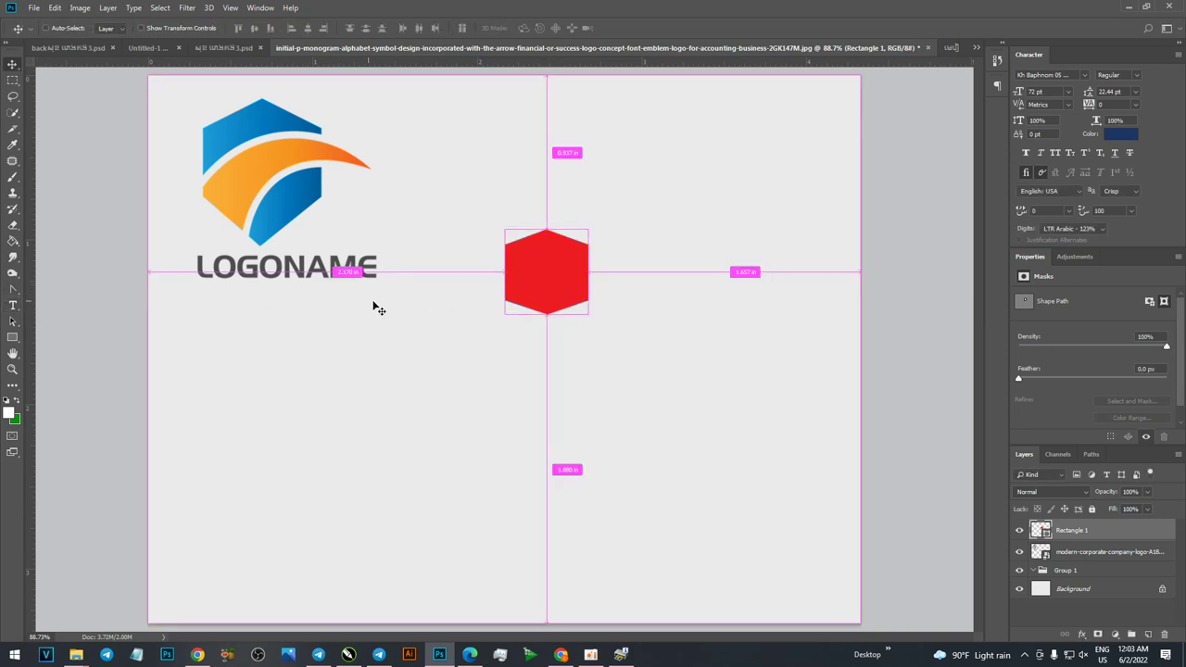
Enlarge the hexagon to about 402 × 410 px and move it toward the canvas centre.
key(ctrl+t)
drag(591, 316, 645, 396)
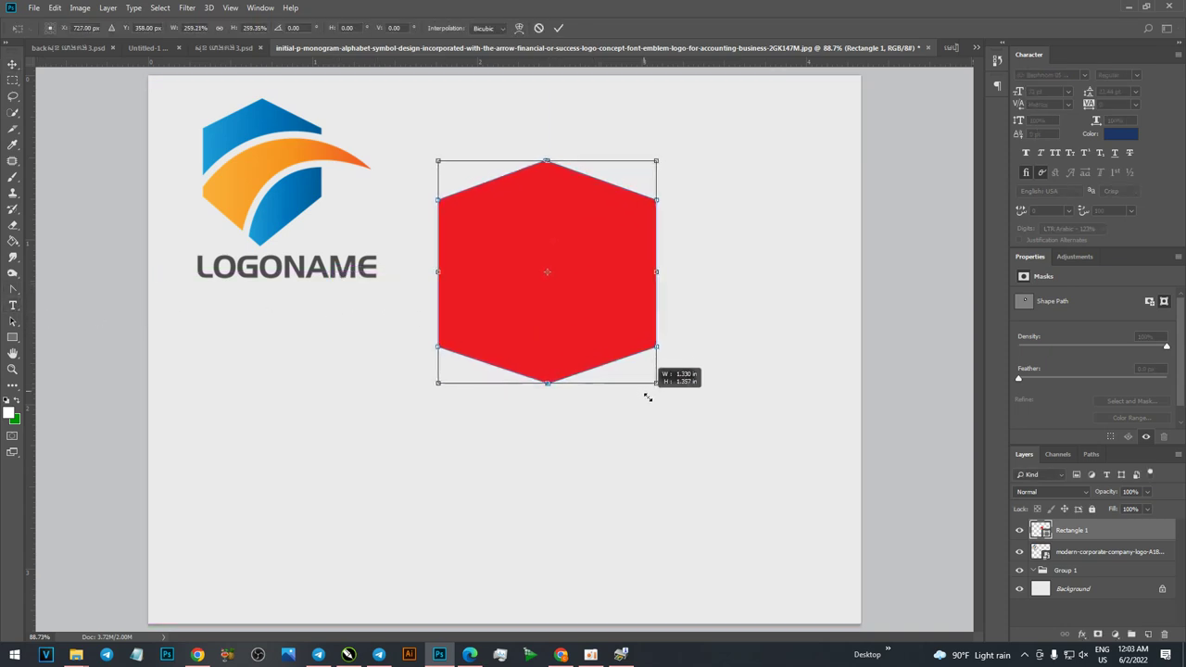
key(Return)
drag(571, 348, 551, 375)
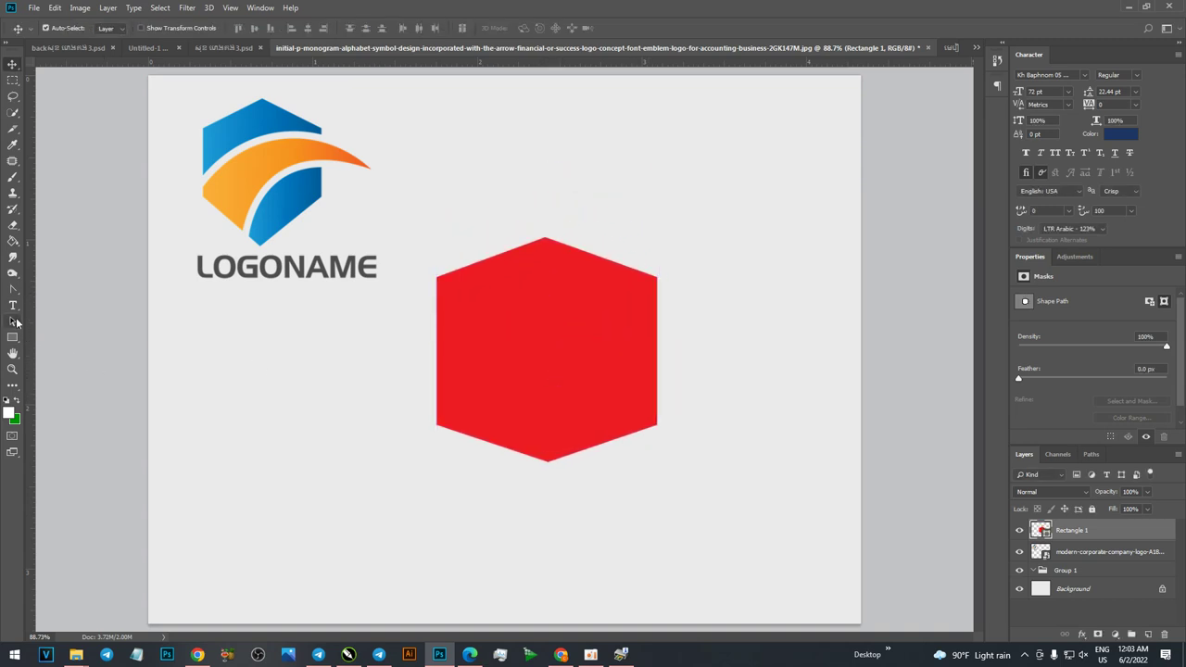
click(13, 289)
Pull the hexagon's top and bottom points further out to make them taller.
click(57, 290)
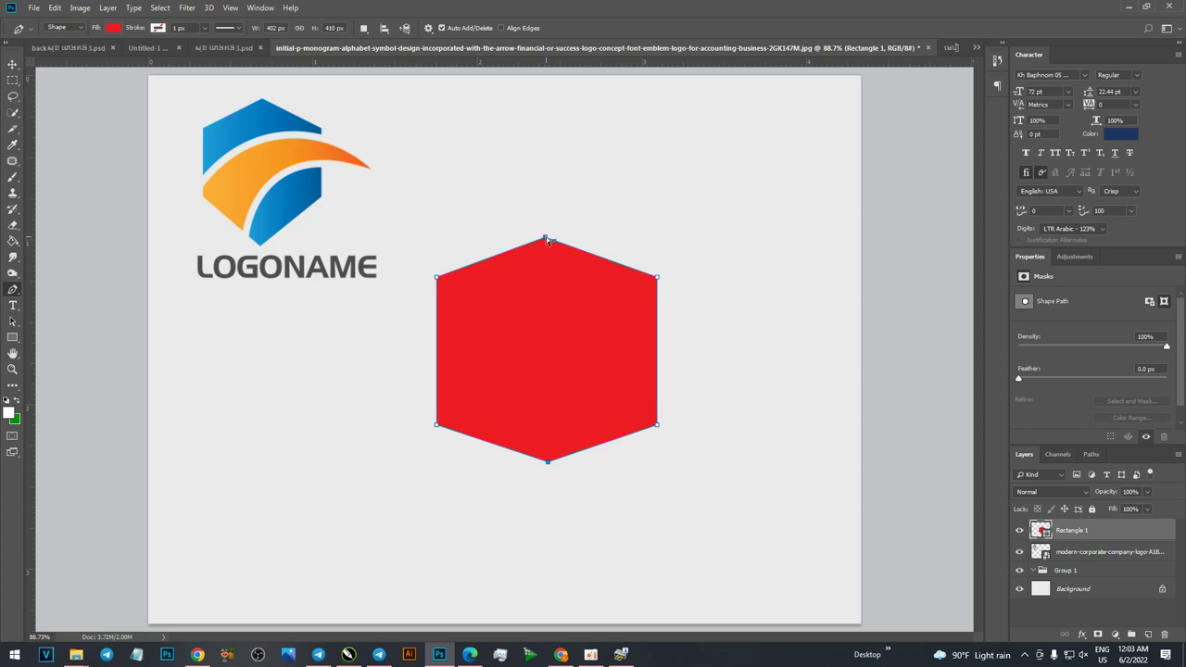
drag(547, 241, 547, 215)
drag(551, 464, 556, 487)
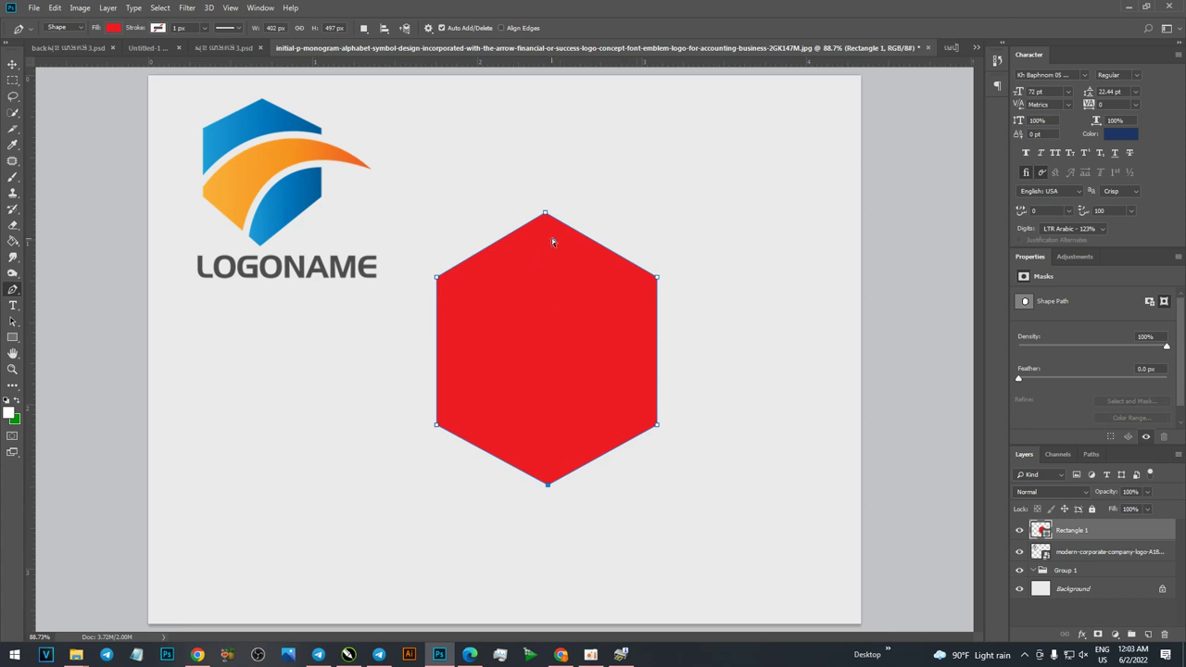
drag(544, 214, 546, 206)
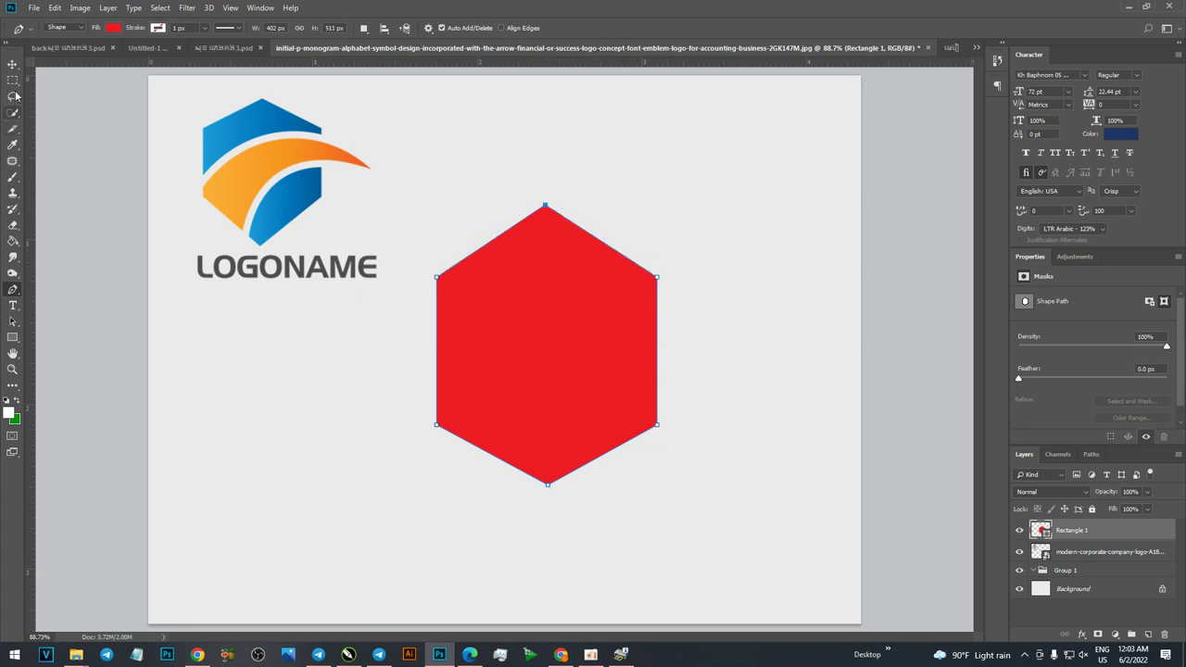
Add a new empty layer, Layer 1, above the hexagon.
right_click(13, 290)
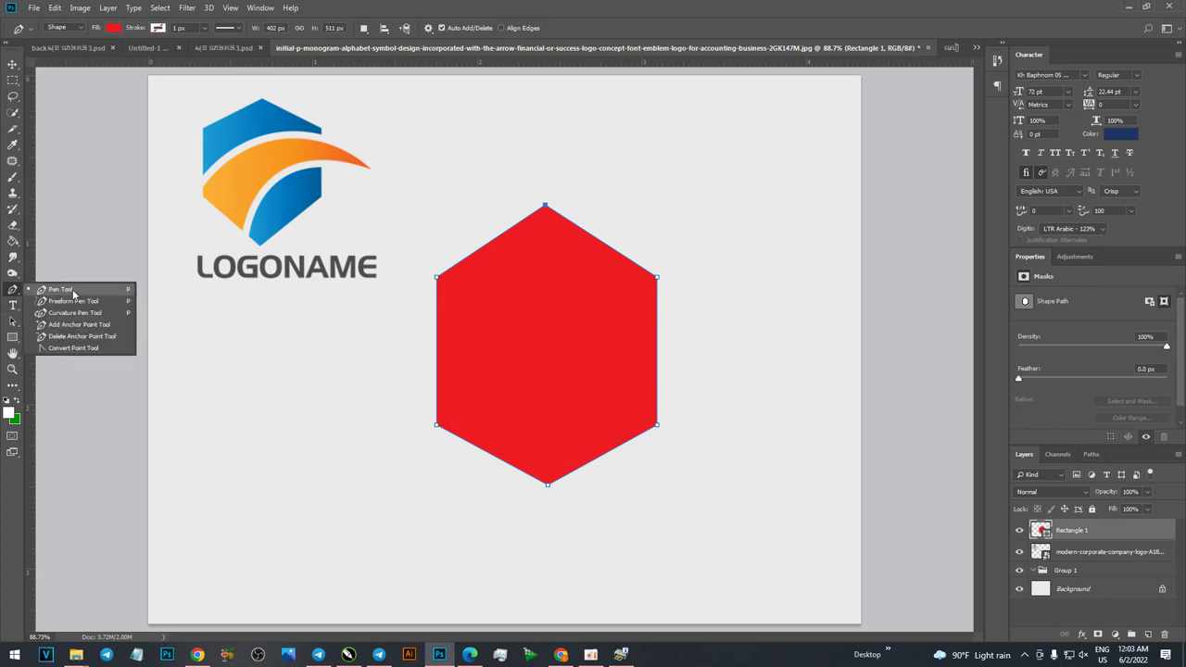
click(73, 294)
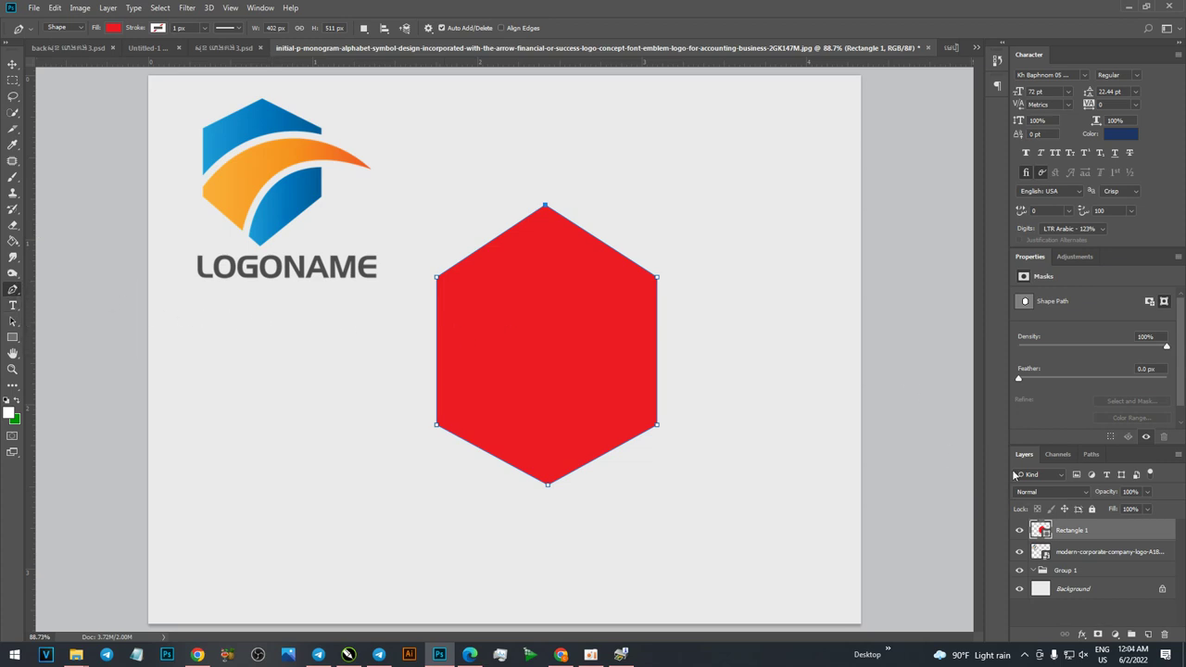
click(1147, 635)
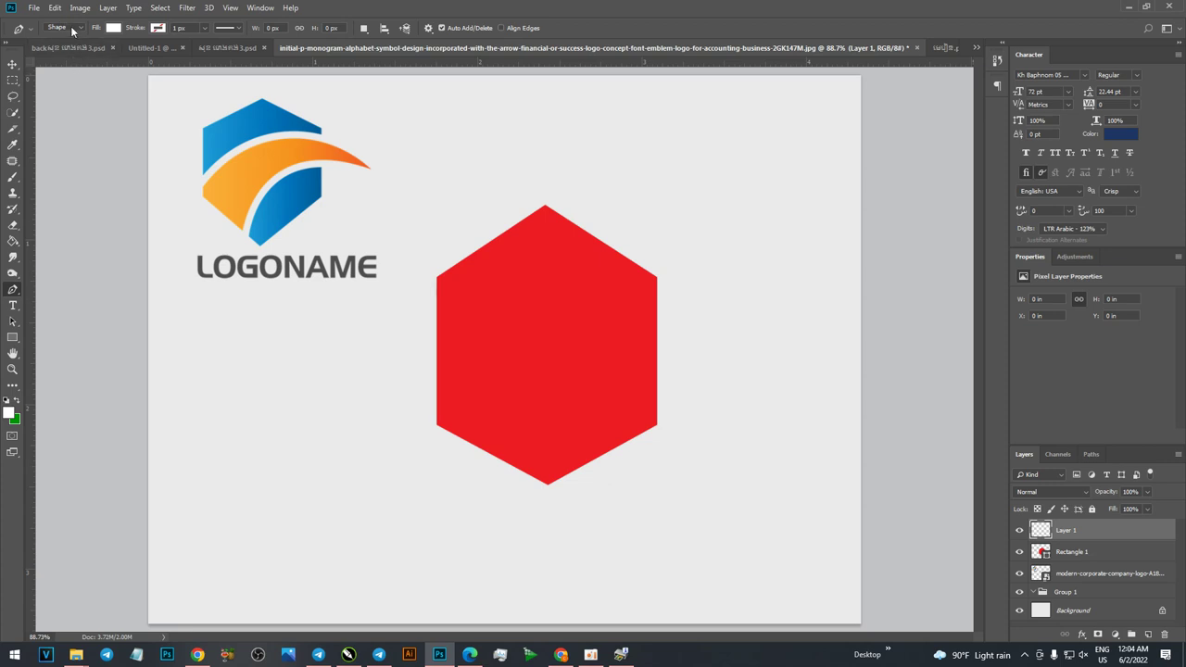
Start the swoosh path at the hexagon's lower left, curving out to a tip on the right.
click(590, 653)
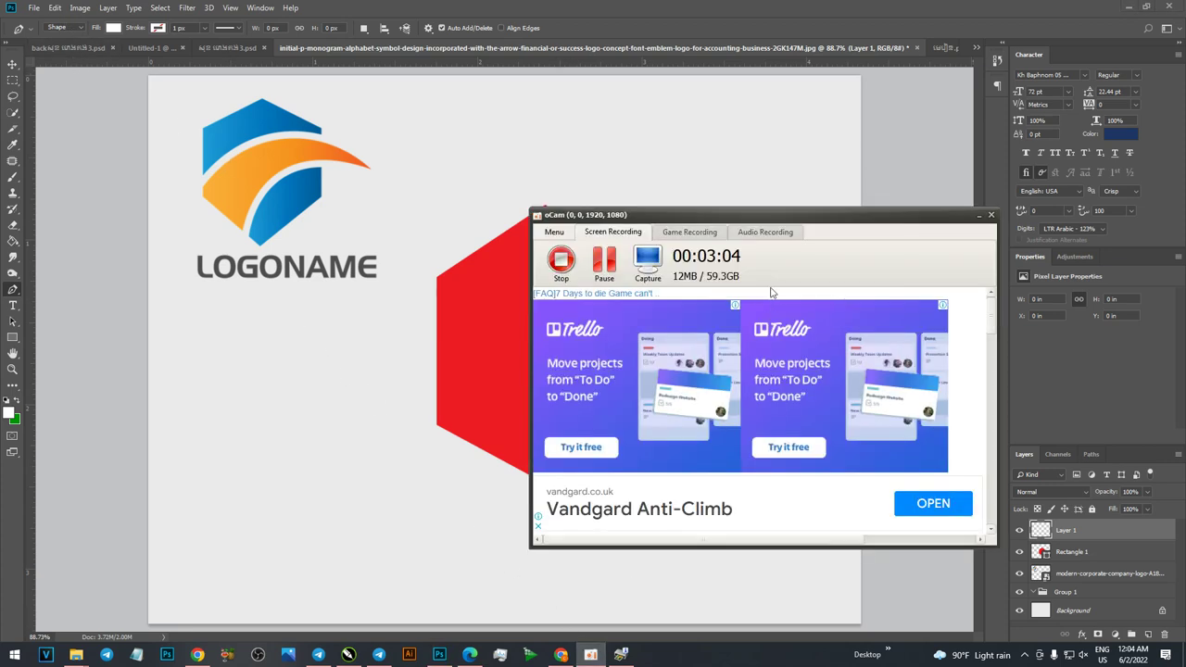
click(977, 216)
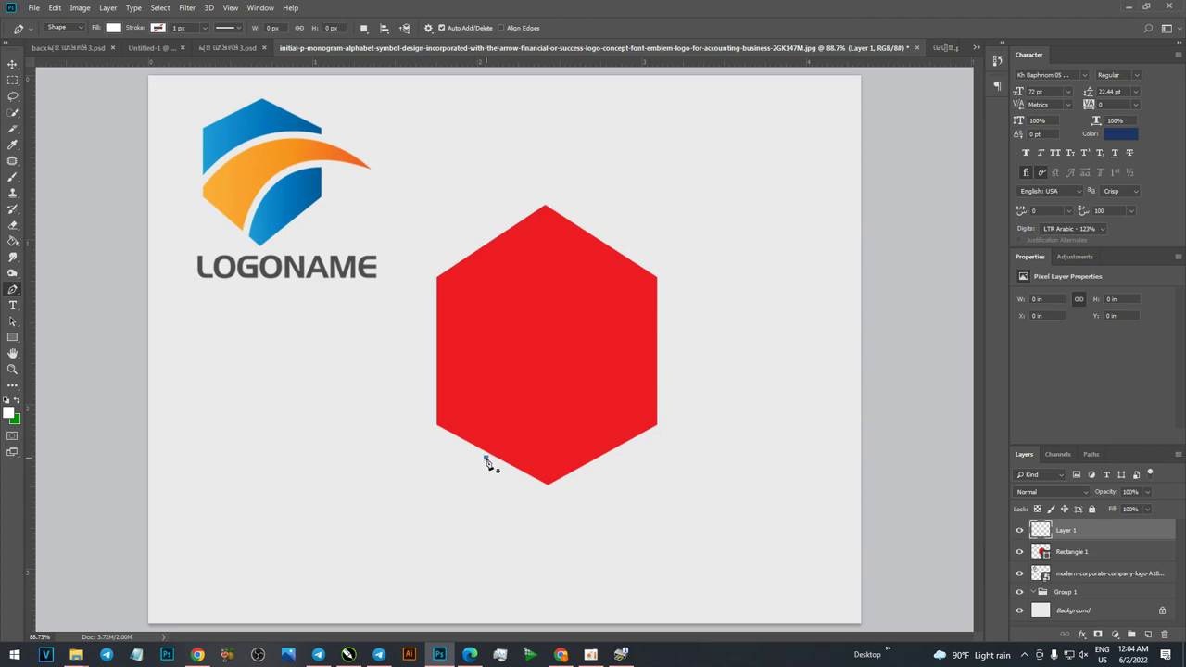
drag(499, 419, 501, 409)
drag(691, 353, 825, 406)
key(ctrl+z)
mouse_move(723, 346)
mouse_down()
mouse_move(784, 384)
mouse_move(873, 406)
mouse_up()
drag(503, 408, 493, 405)
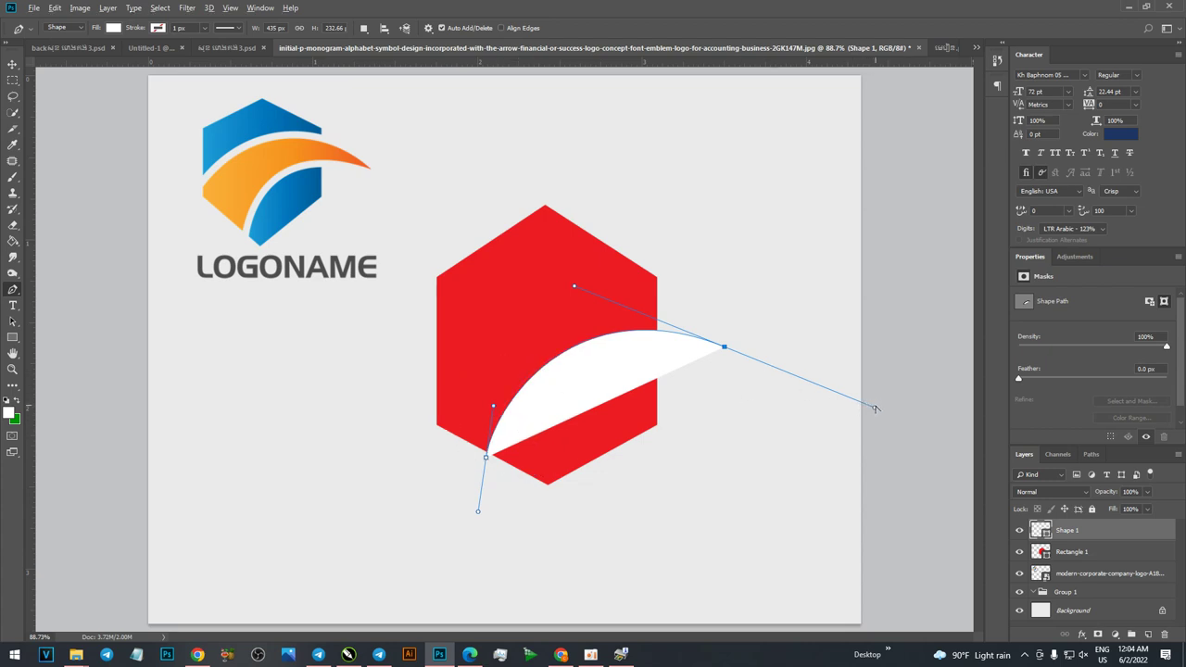
drag(874, 407, 644, 305)
Draw the swoosh's curved inner edge and bottom corners, closing the shape.
mouse_move(431, 409)
mouse_down()
mouse_move(298, 523)
mouse_move(319, 546)
mouse_up()
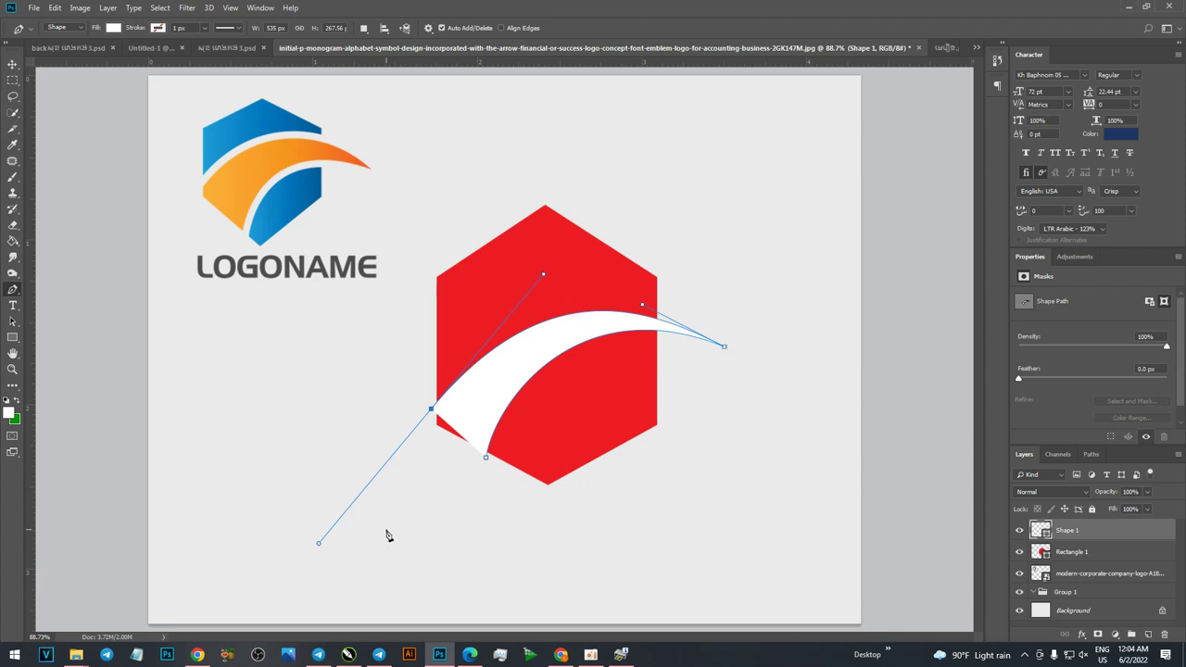
click(403, 484)
click(486, 482)
click(485, 457)
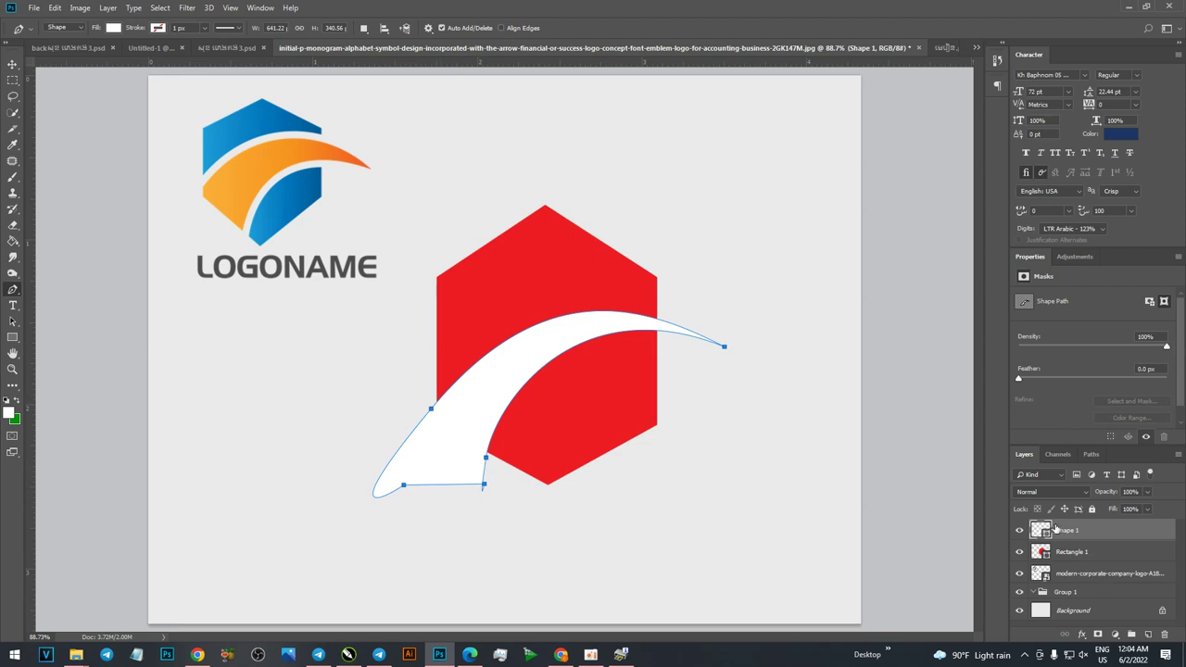
click(11, 337)
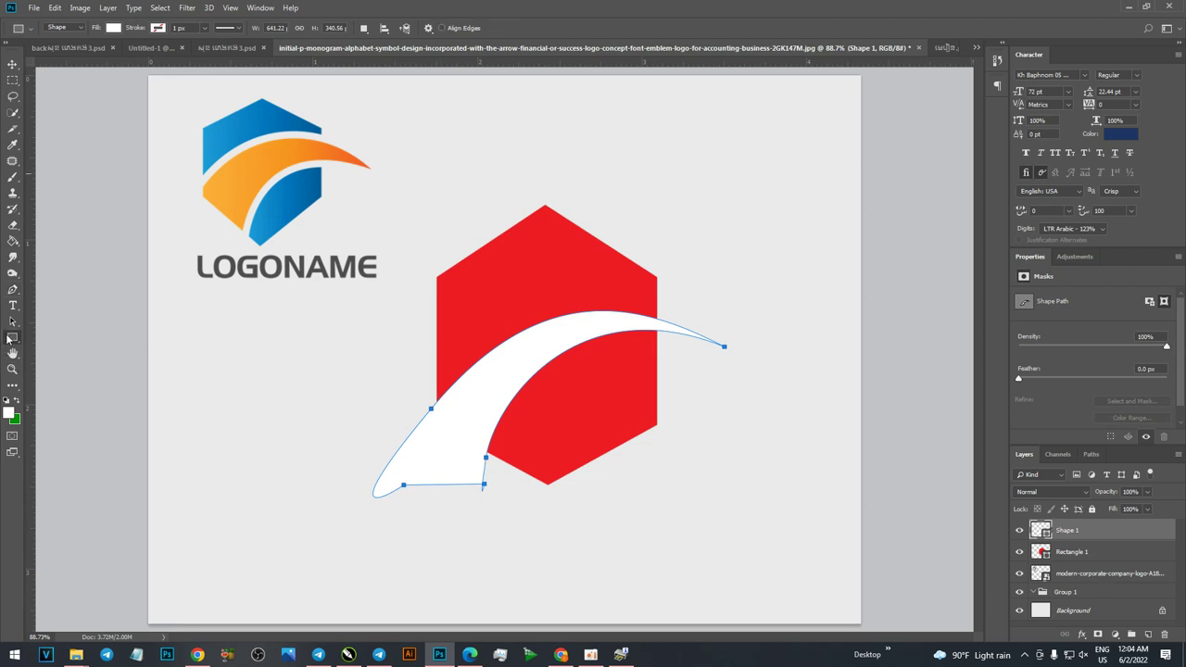
Fill the swoosh with orange sampled from the reference logo.
click(117, 28)
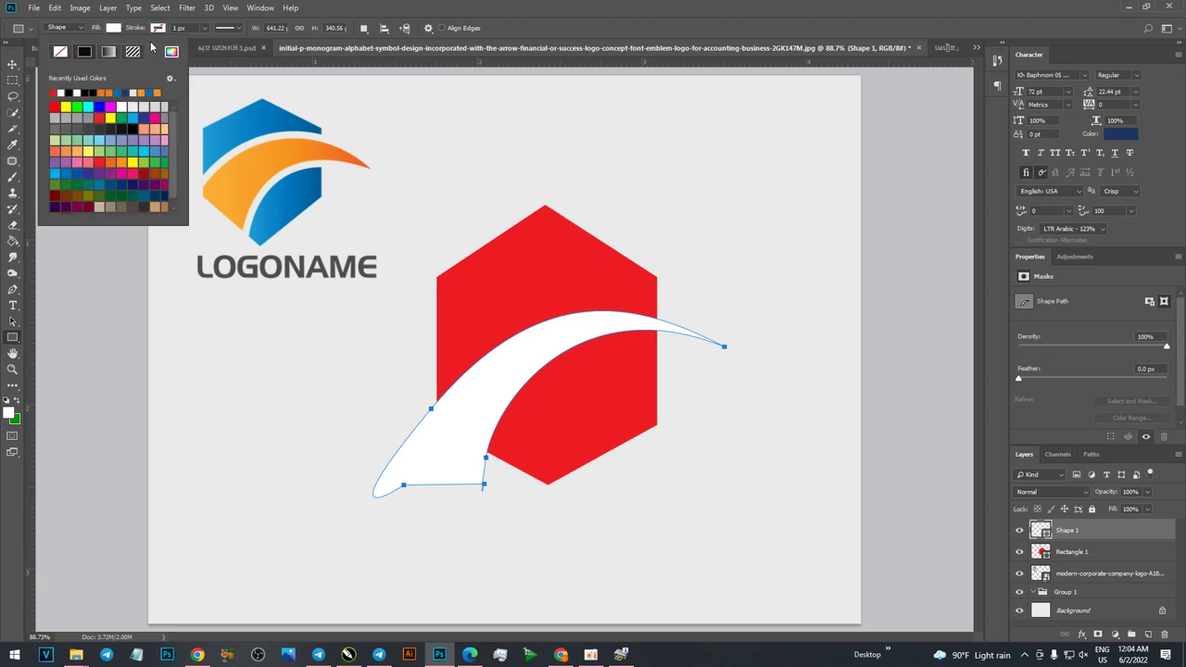
click(171, 52)
click(241, 185)
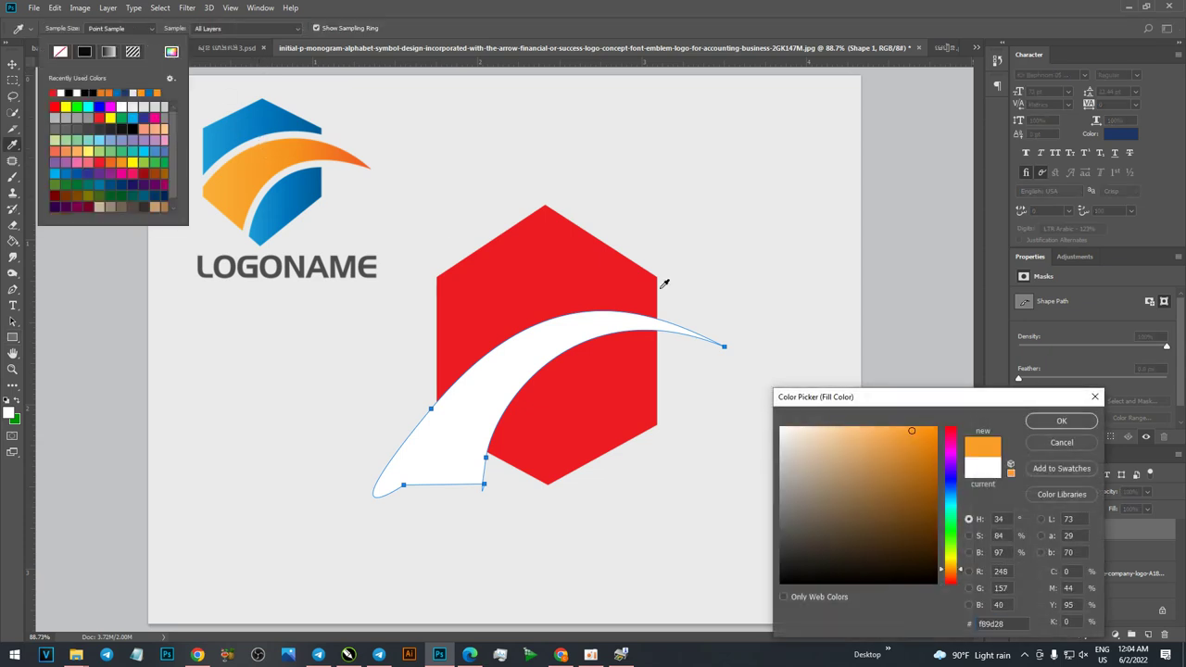
click(1078, 424)
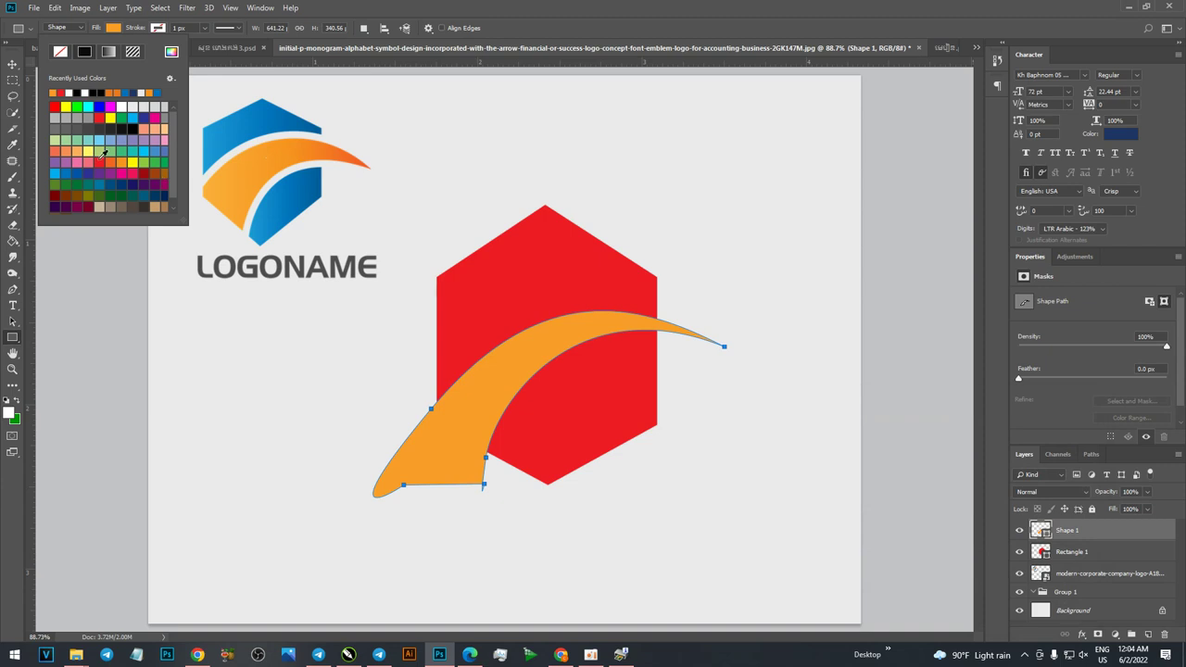
click(12, 64)
Try clipping the swoosh to the hexagon, undo it, and duplicate the swoosh as Shape 1 copy.
drag(1075, 554, 1088, 535)
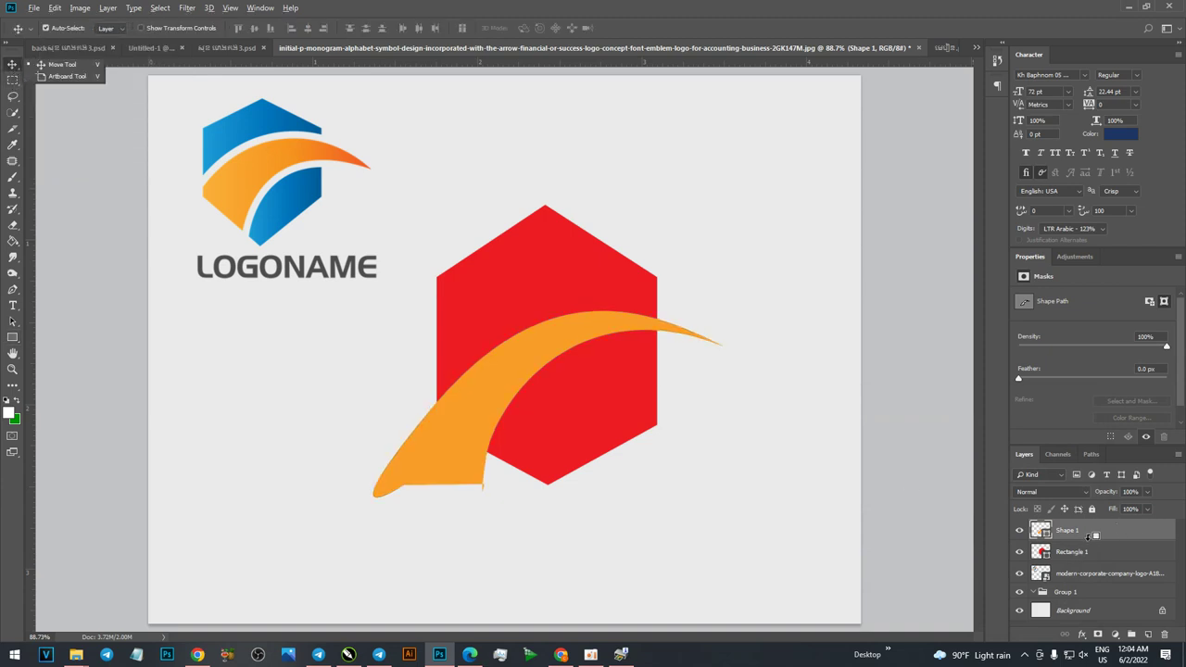
alt+click(1096, 536)
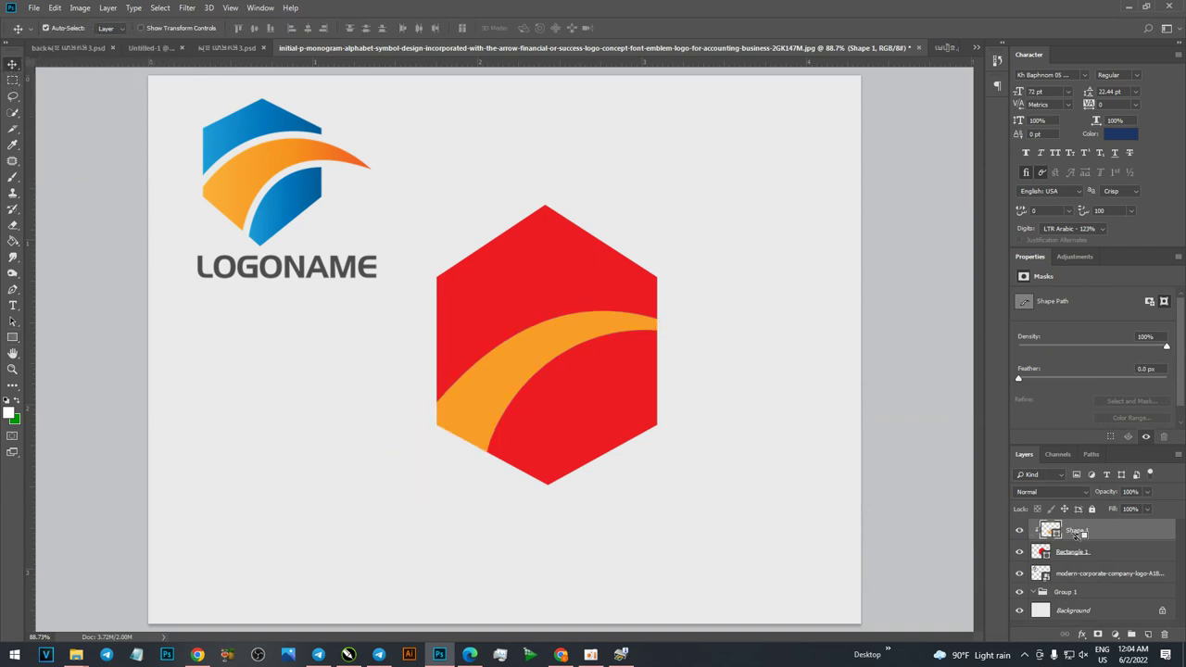
key(ctrl+z)
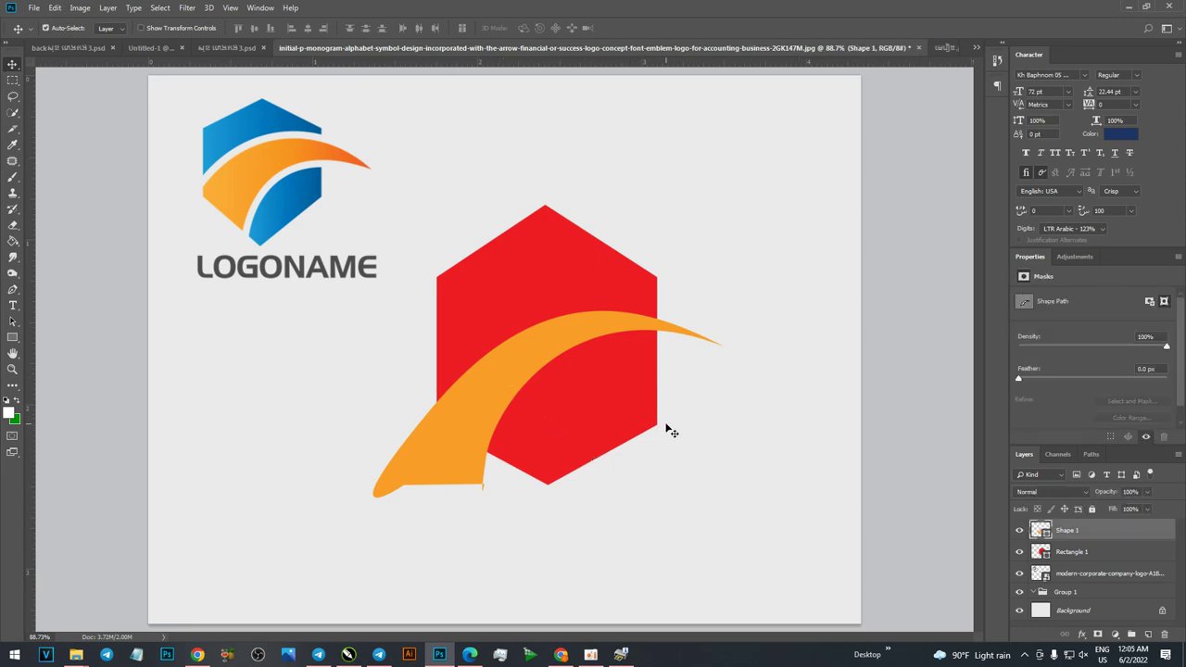
click(1061, 553)
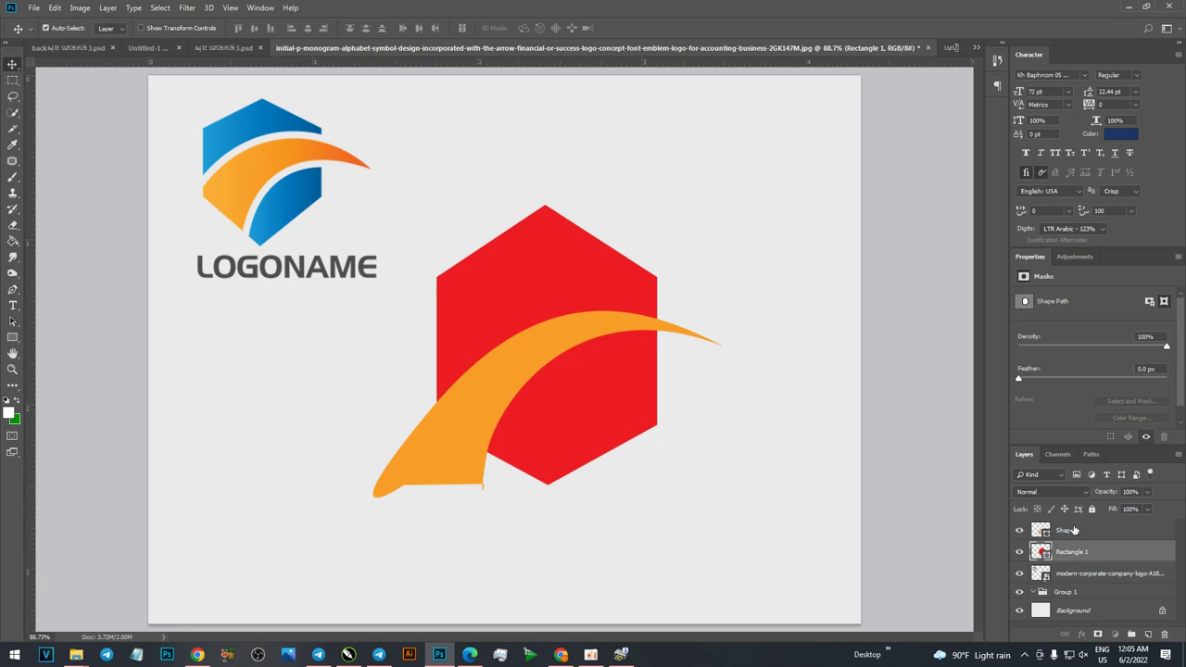
click(1070, 530)
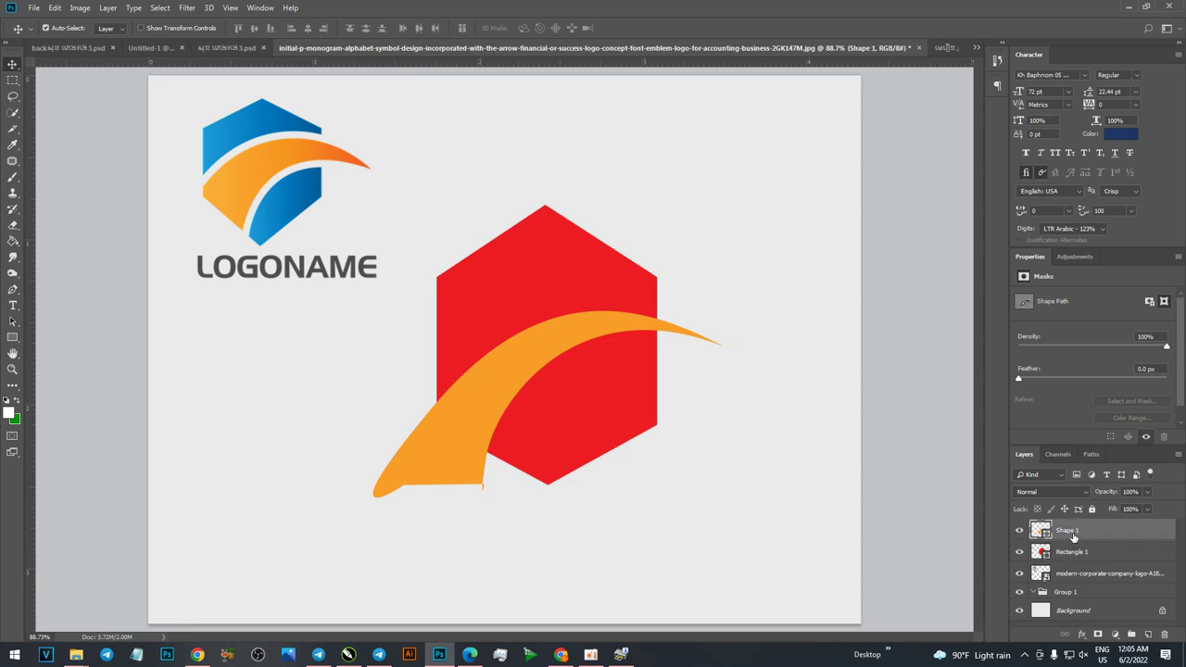
key(ctrl+j)
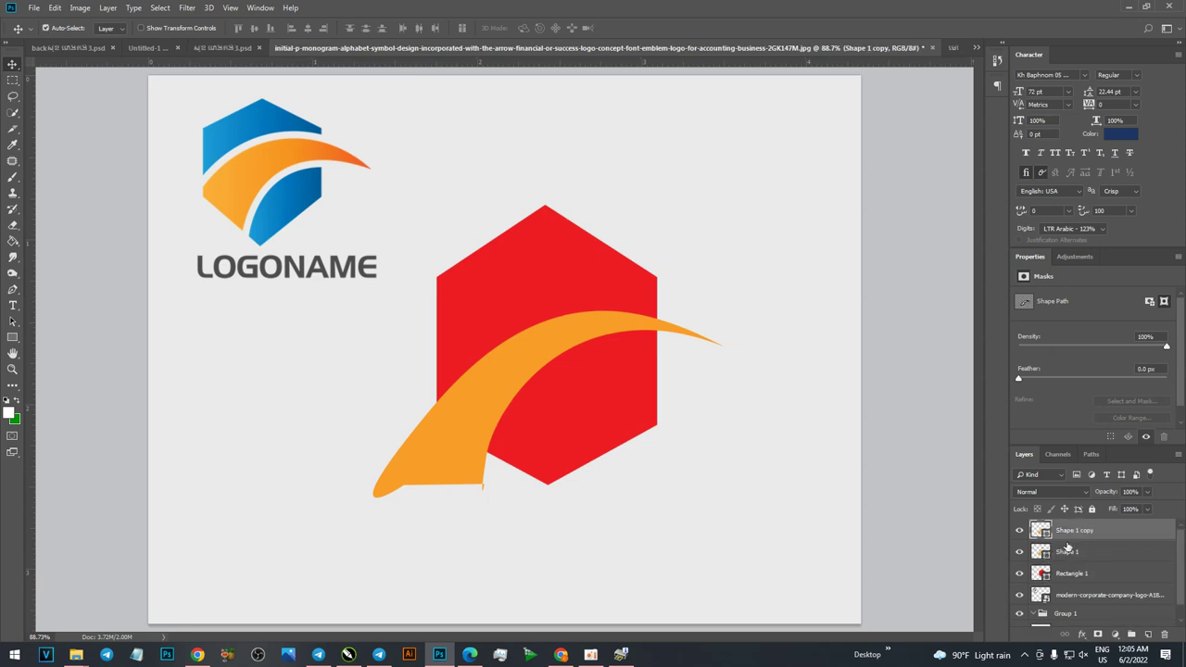
Clip the original swoosh, Shape 1, inside the red hexagon.
click(1073, 553)
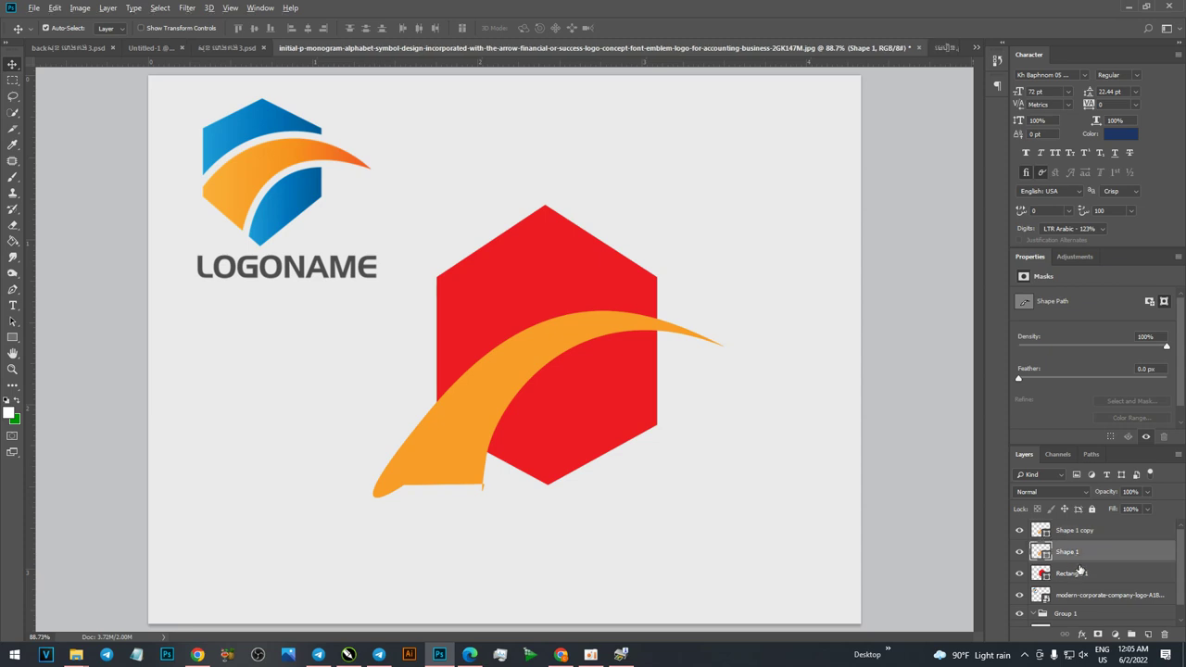
alt+click(1079, 562)
drag(522, 431, 583, 462)
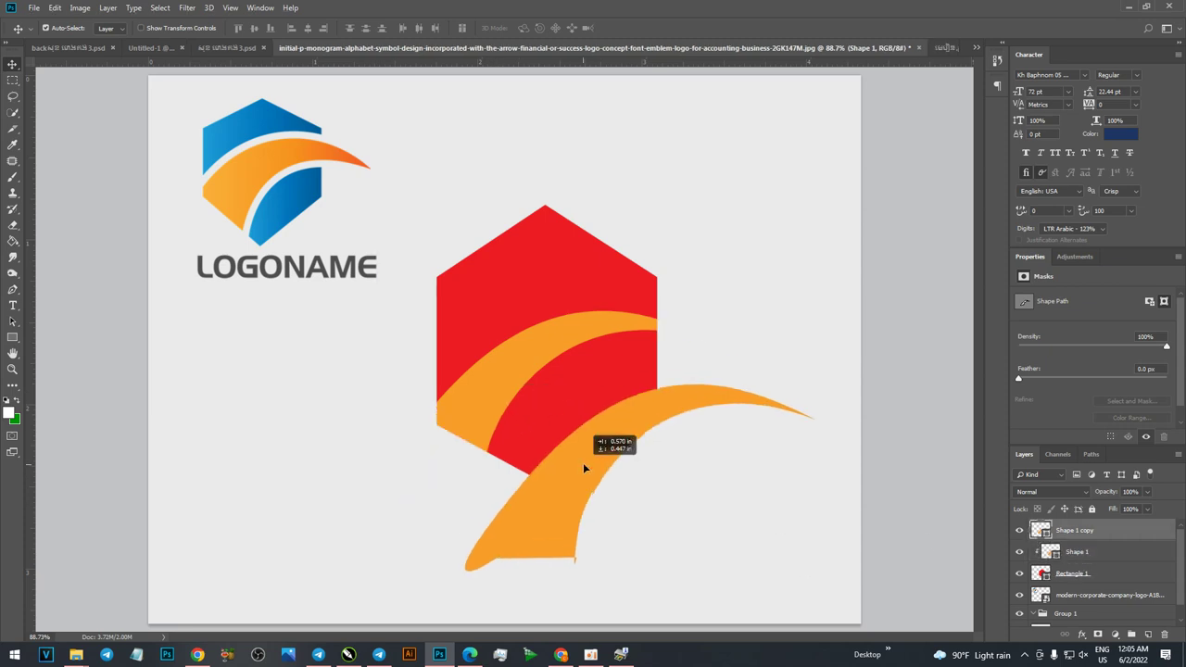
key(ctrl+z)
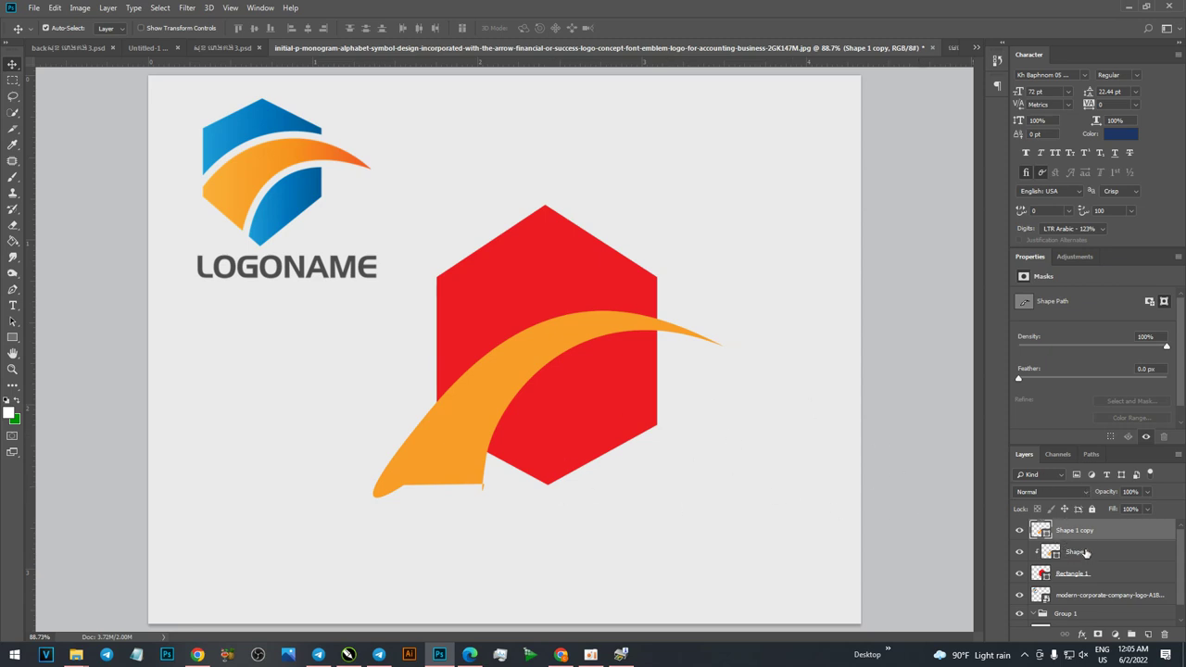
Add a layer mask to Shape 1 copy and paint its lower-left tip black with a 175 px brush.
click(1098, 634)
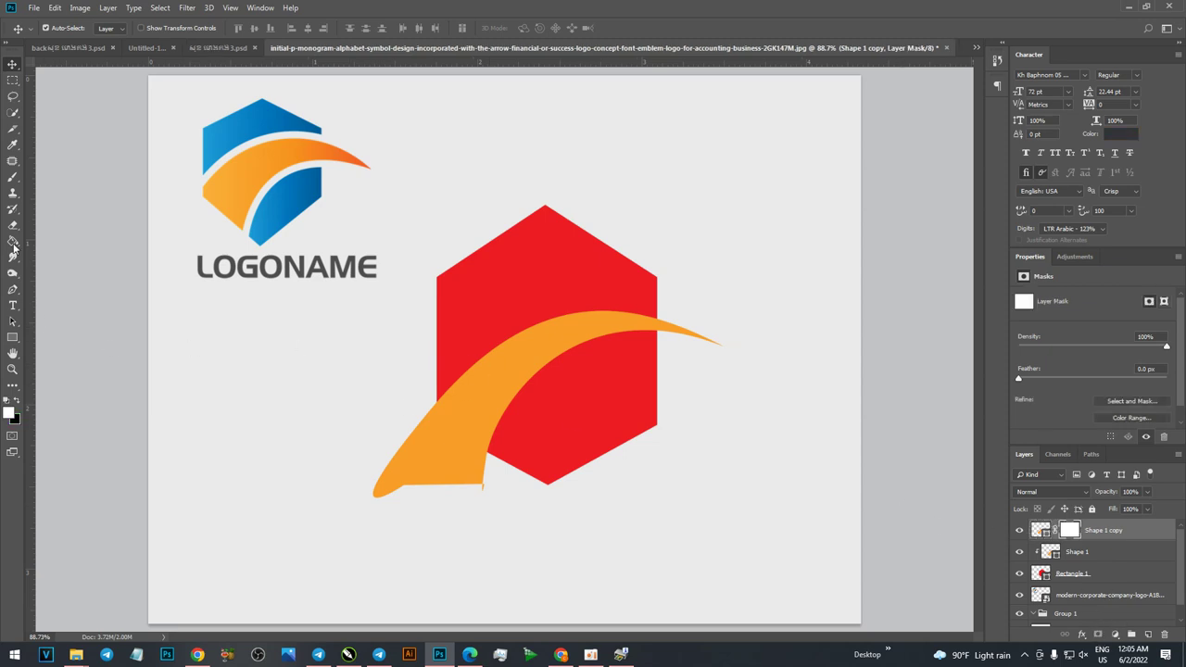
right_click(13, 176)
click(65, 177)
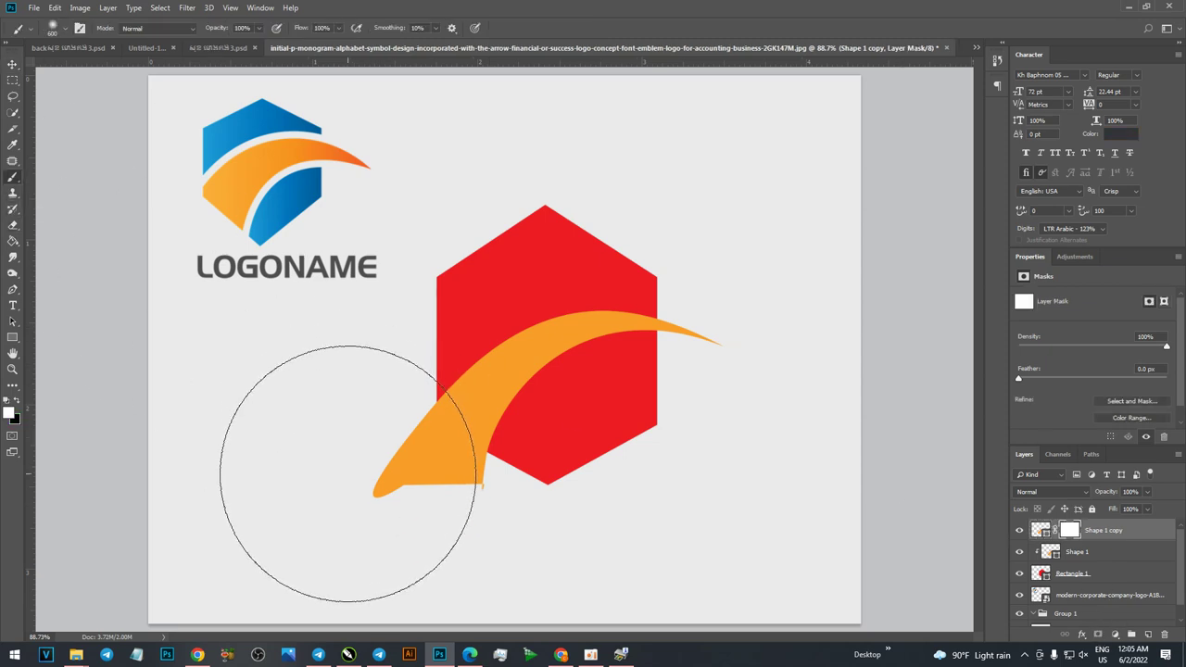
click(15, 401)
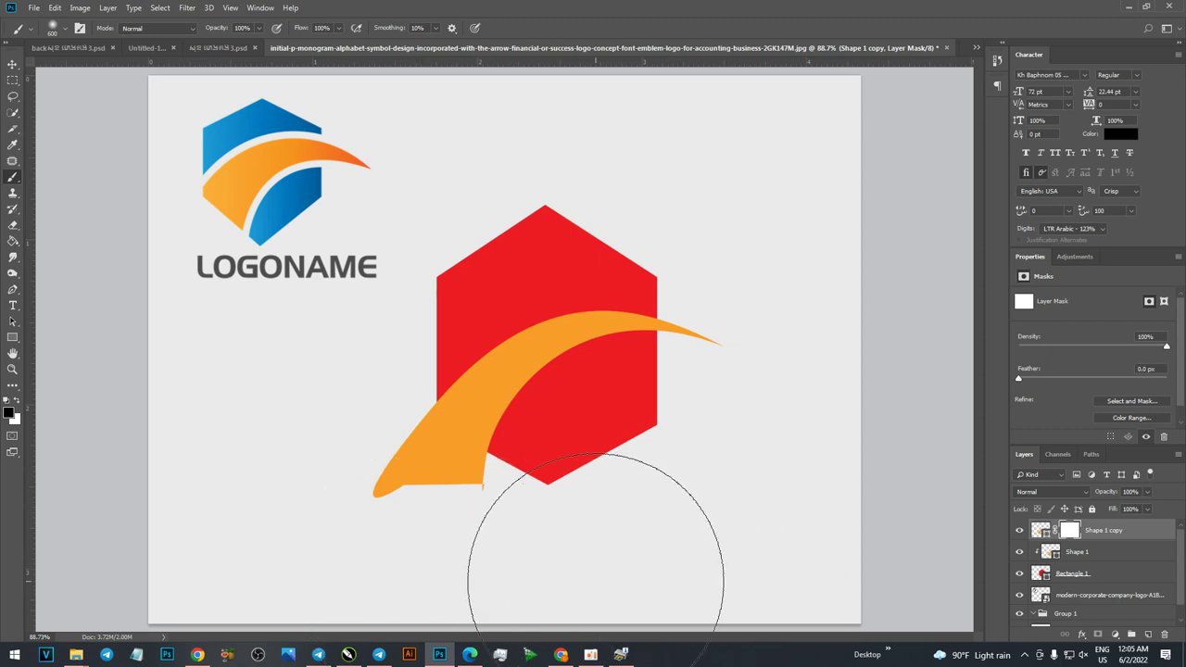
key(bracketleft)
key(bracketleft)
key(bracketleft)
key(bracketleft)
key(bracketleft)
drag(365, 503, 450, 521)
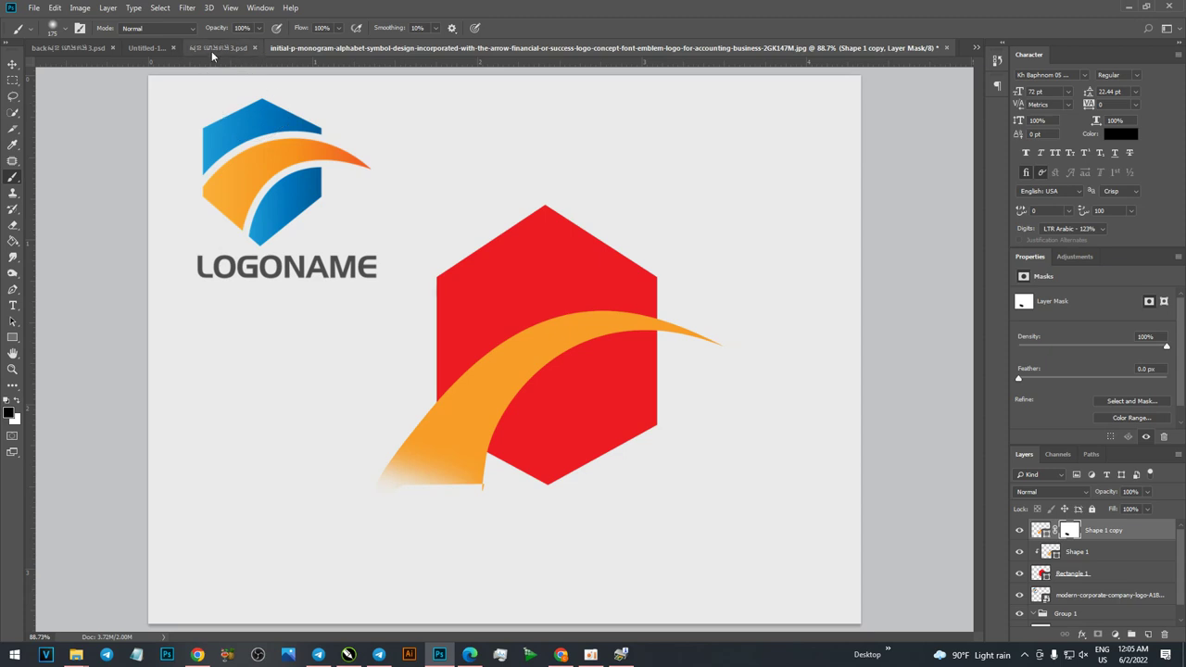
Mask away the rest of the lower-left tip with a hard round brush.
click(67, 31)
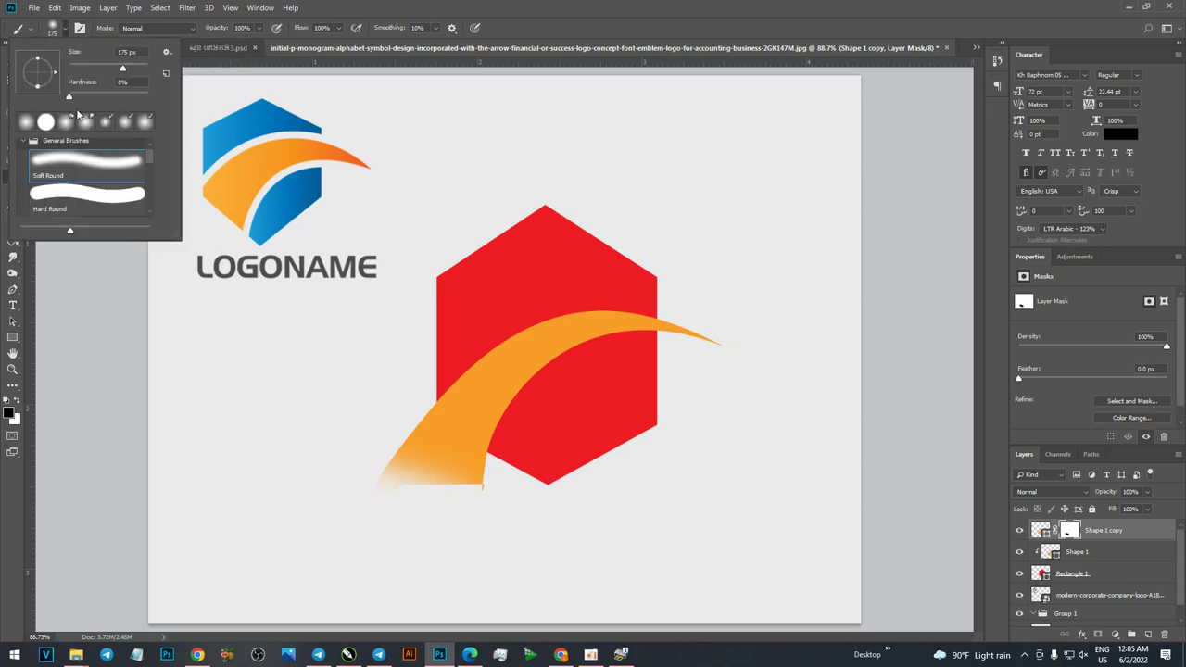
double_click(91, 198)
drag(339, 487, 463, 515)
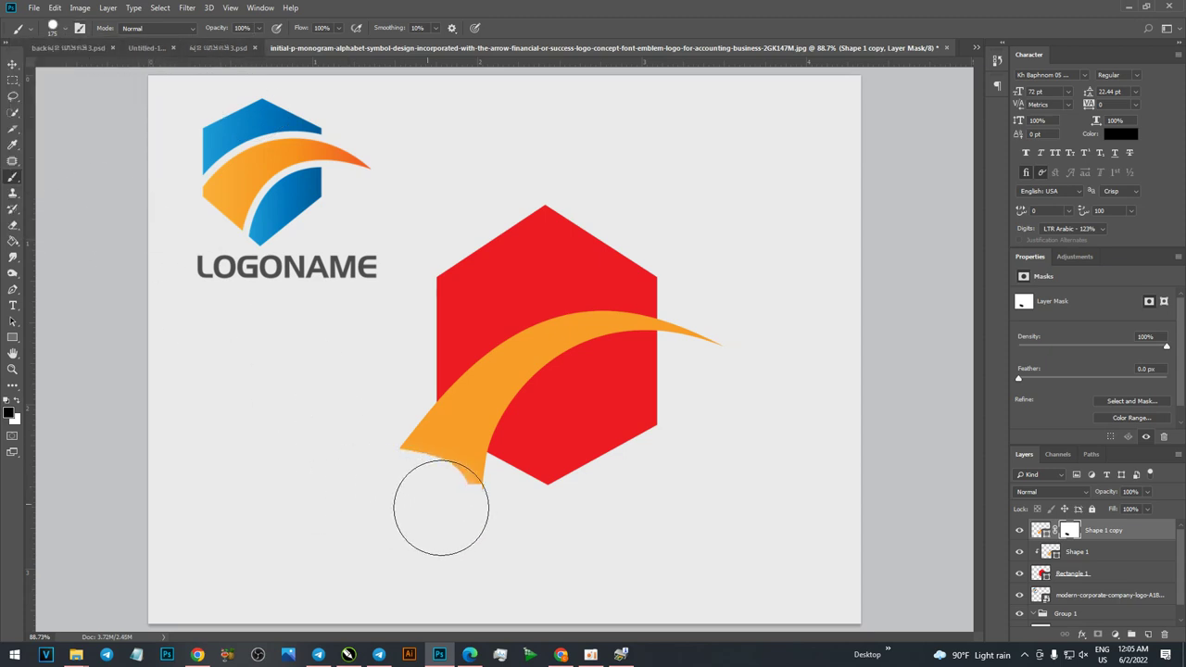
mouse_move(383, 476)
mouse_down()
mouse_move(365, 442)
mouse_move(489, 471)
mouse_up()
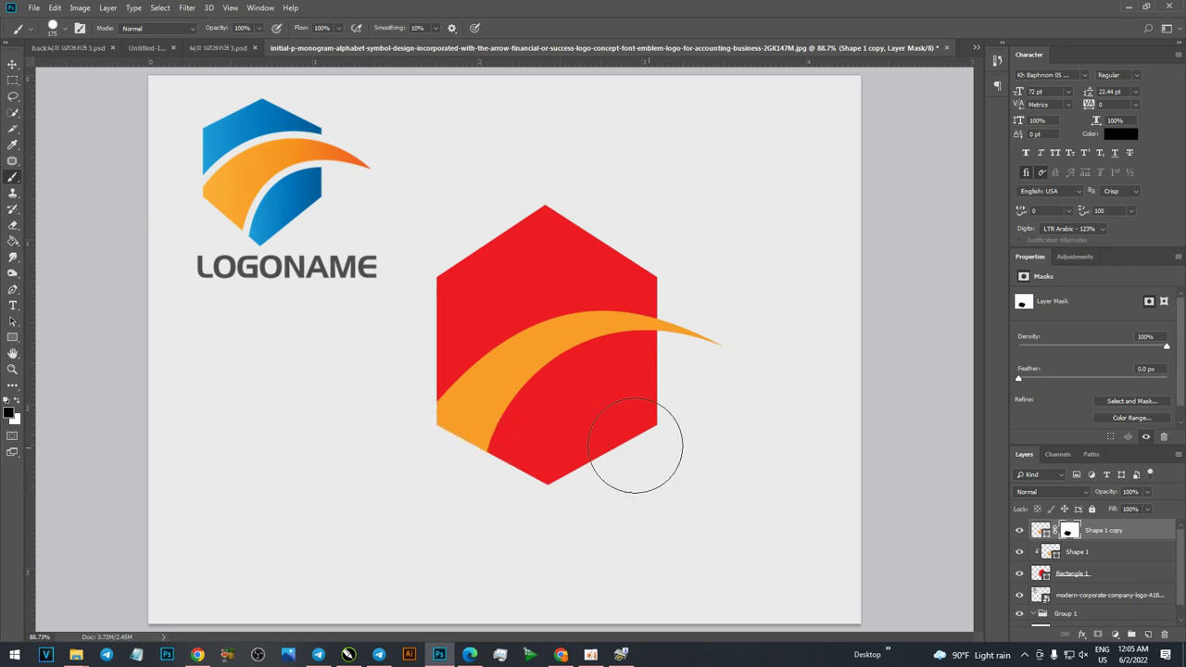
click(12, 65)
click(500, 368)
click(1102, 553)
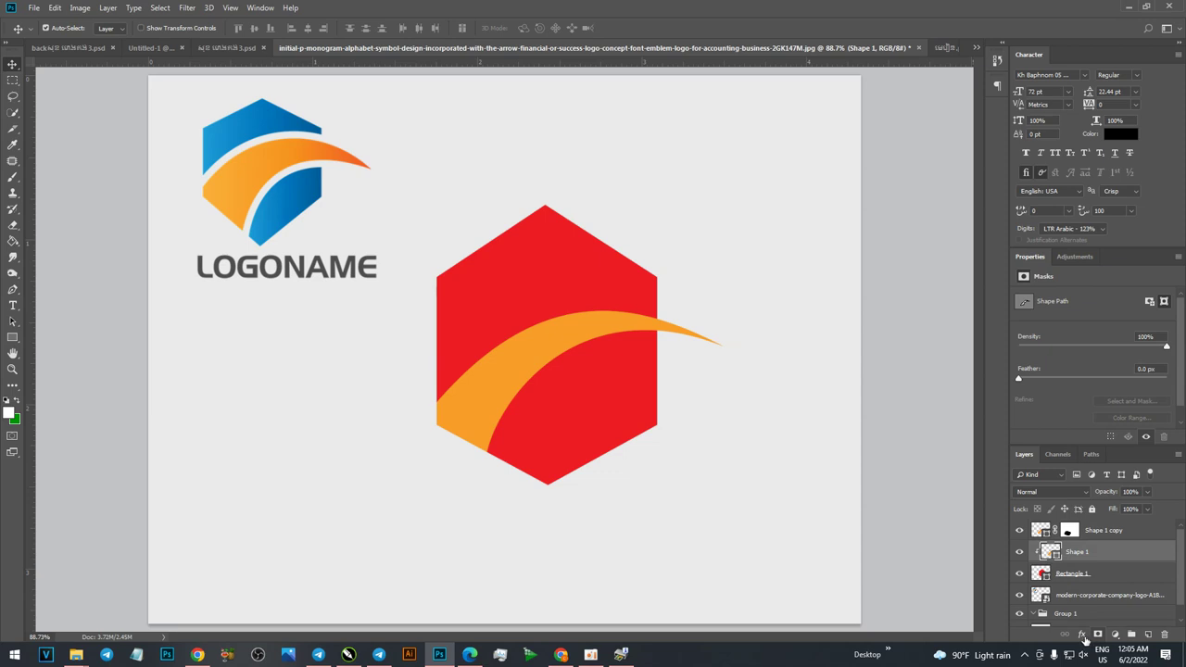
Add a white (ffffff) Stroke layer effect to the Shape 1 swoosh layer.
click(1082, 636)
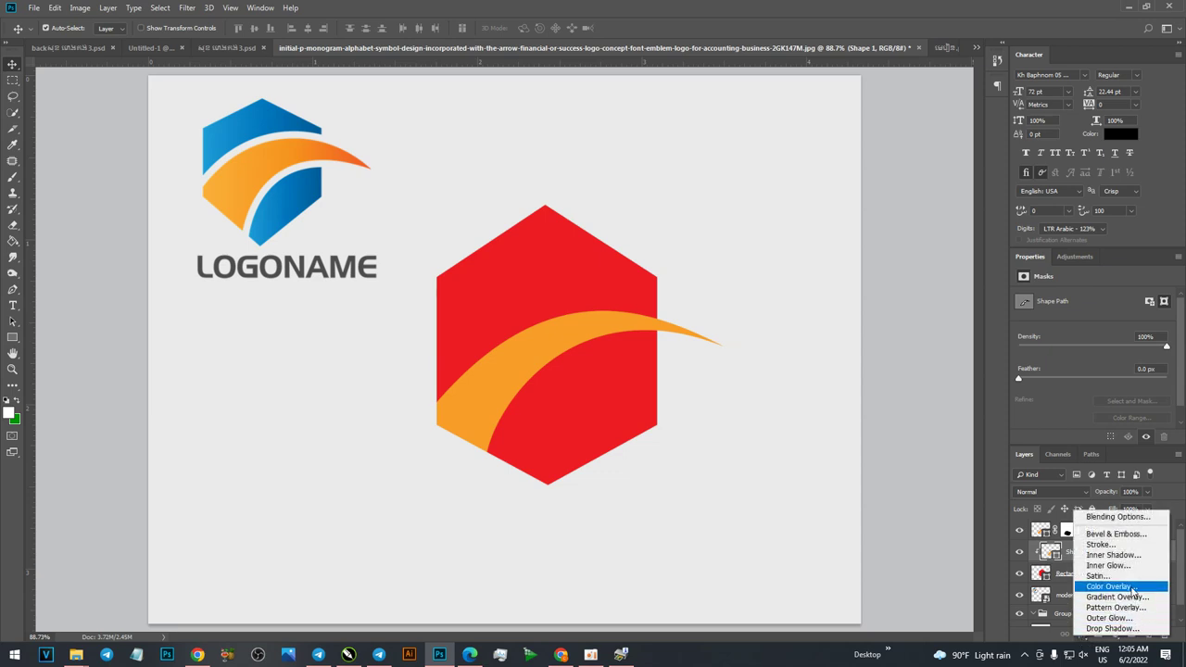
click(1133, 545)
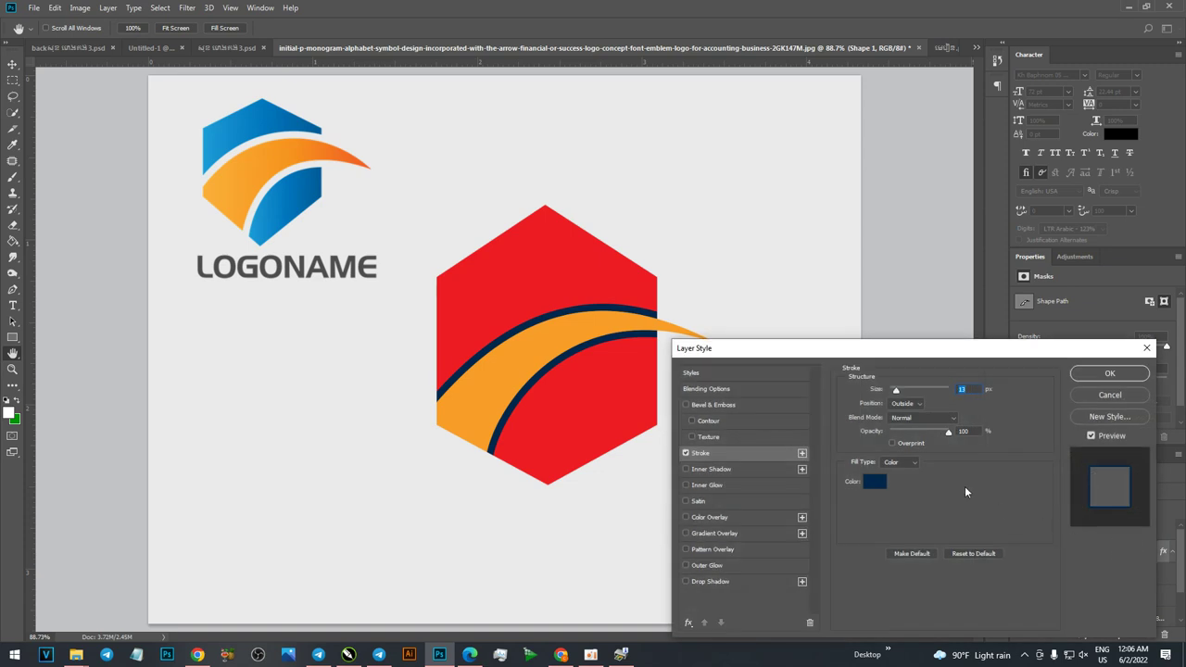
click(873, 481)
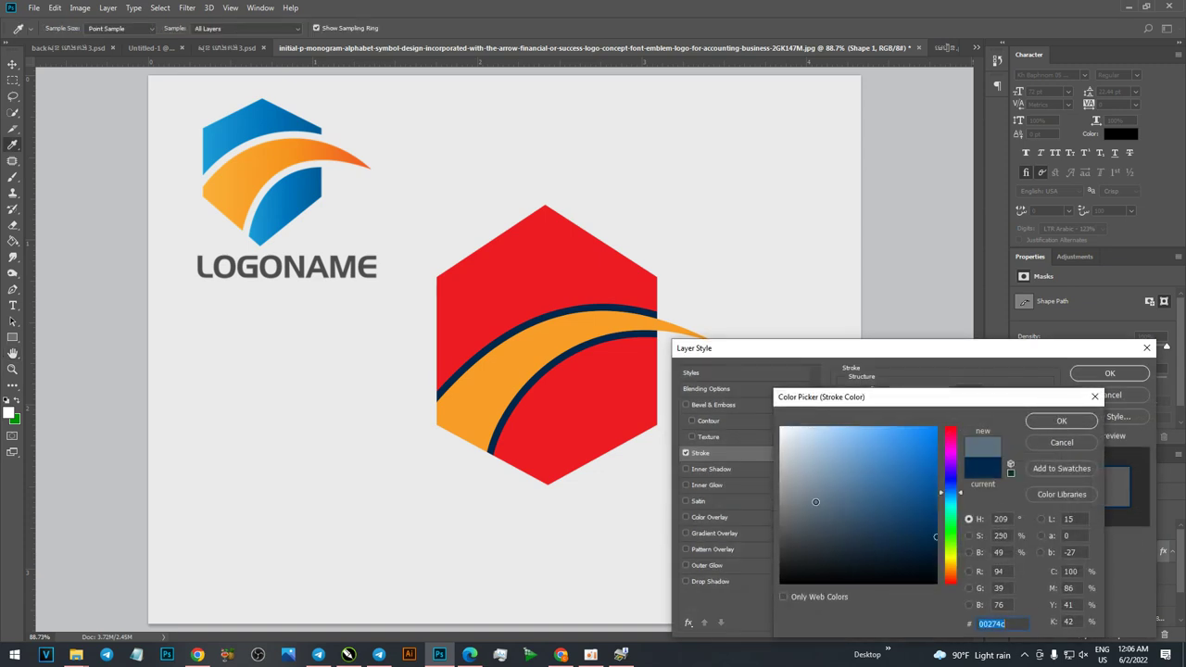
text(ffffff)
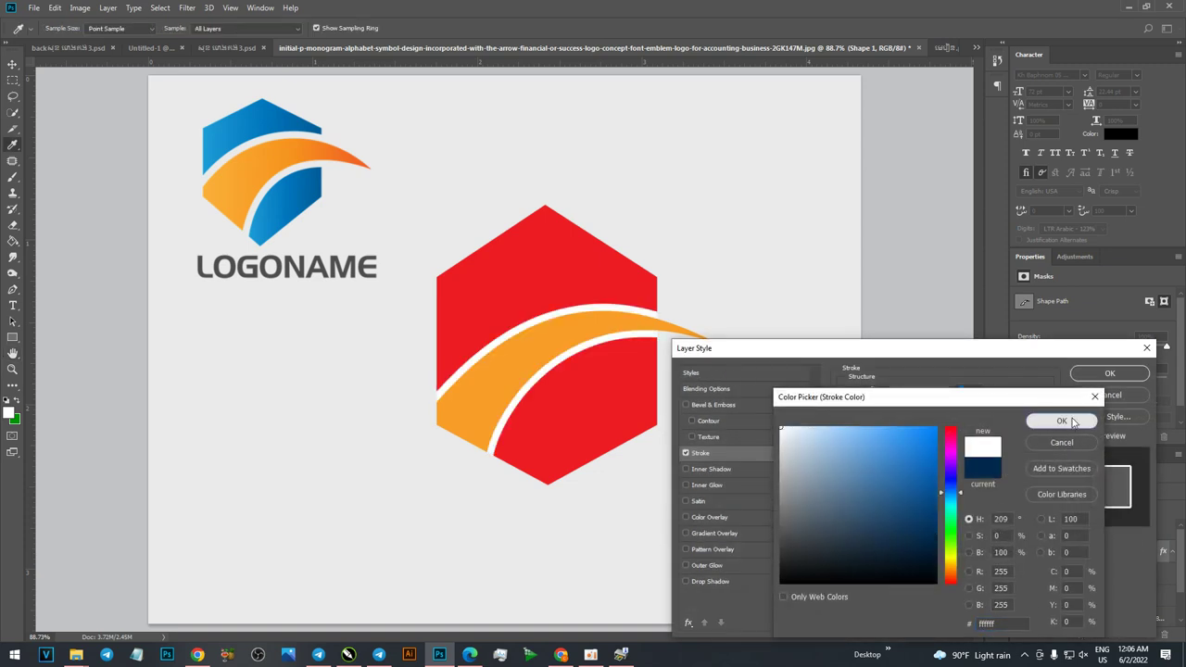
click(1062, 421)
click(1109, 372)
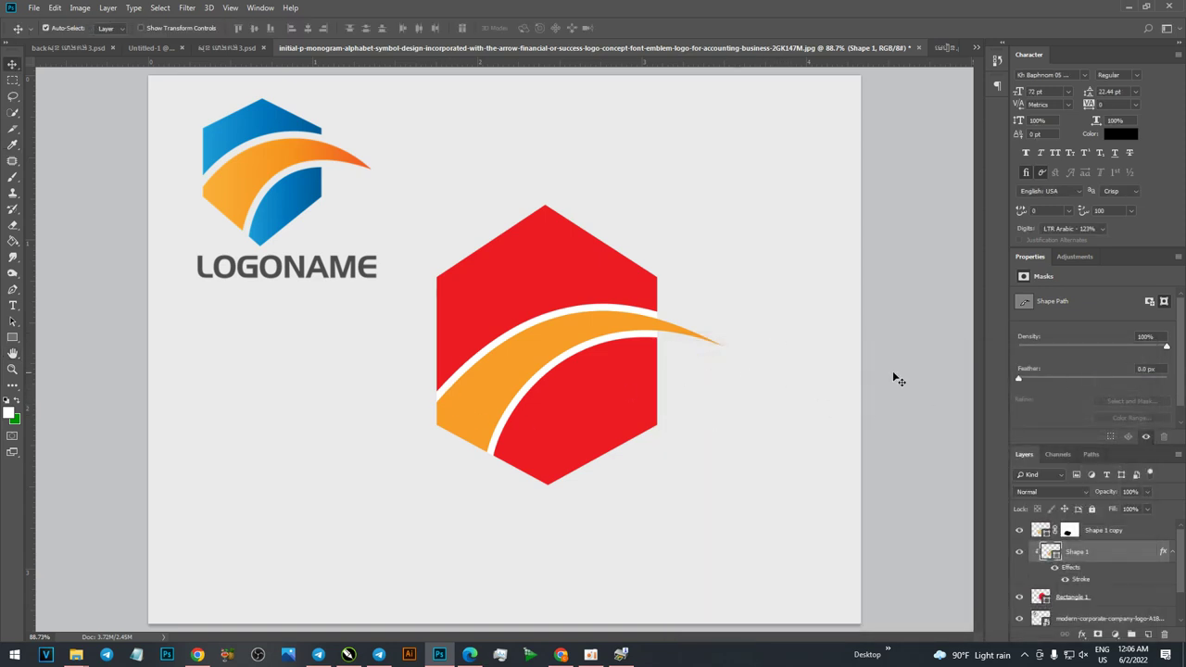
click(827, 378)
drag(597, 408, 651, 437)
key(ctrl+z)
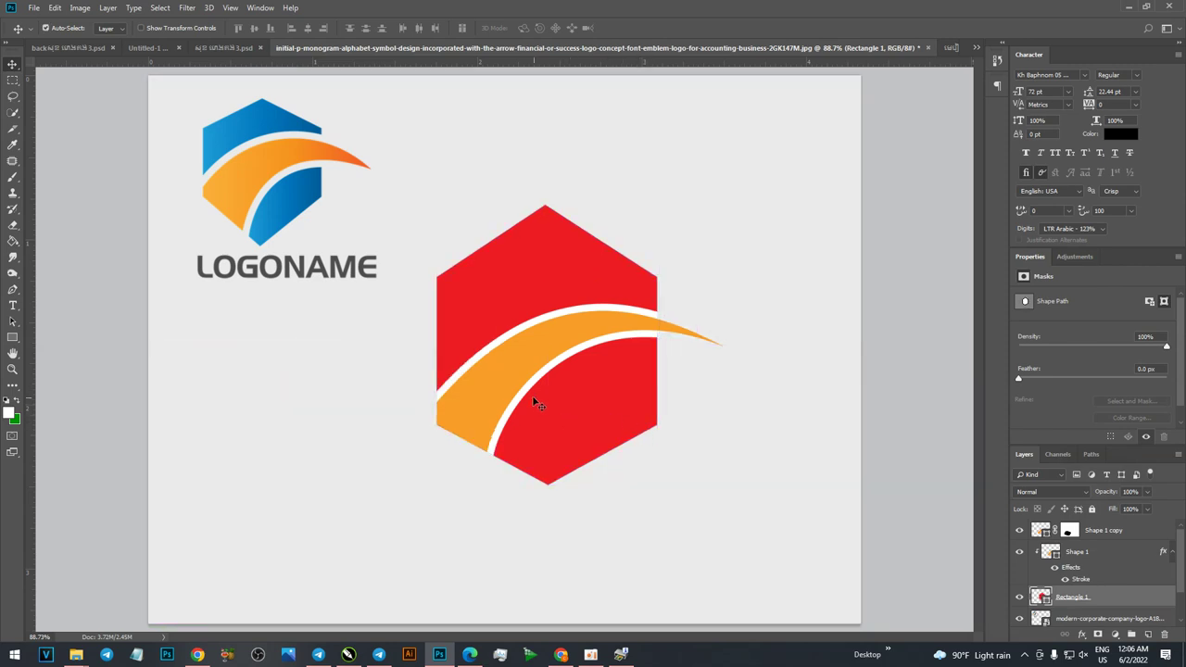
click(515, 390)
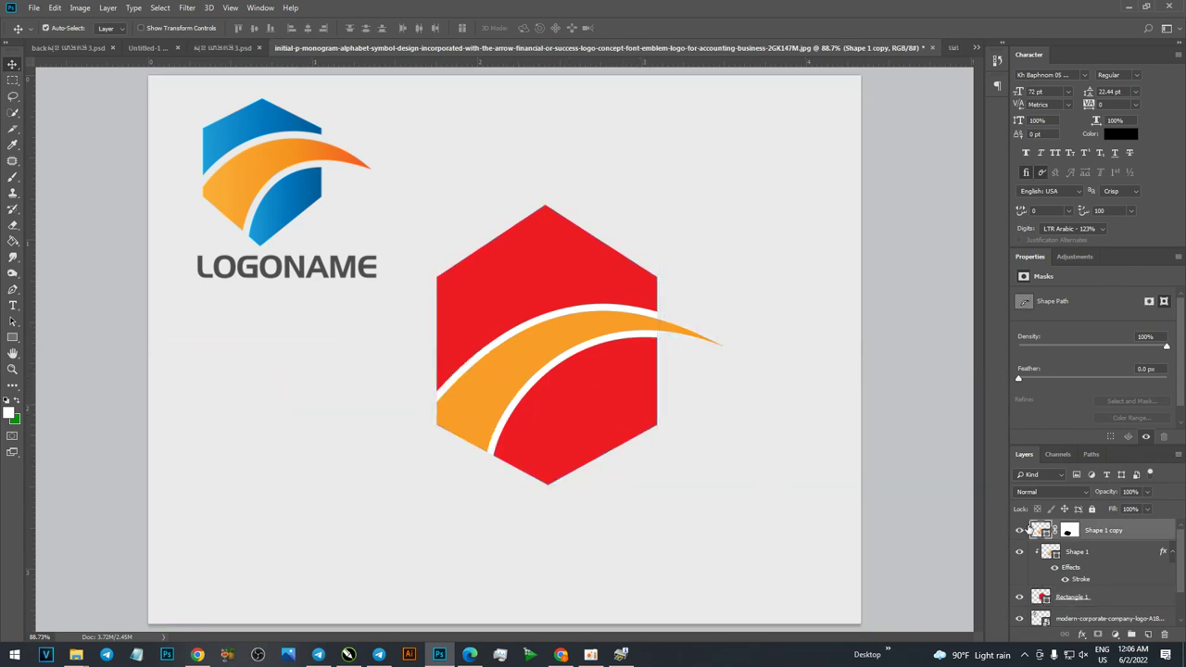
drag(12, 337, 79, 339)
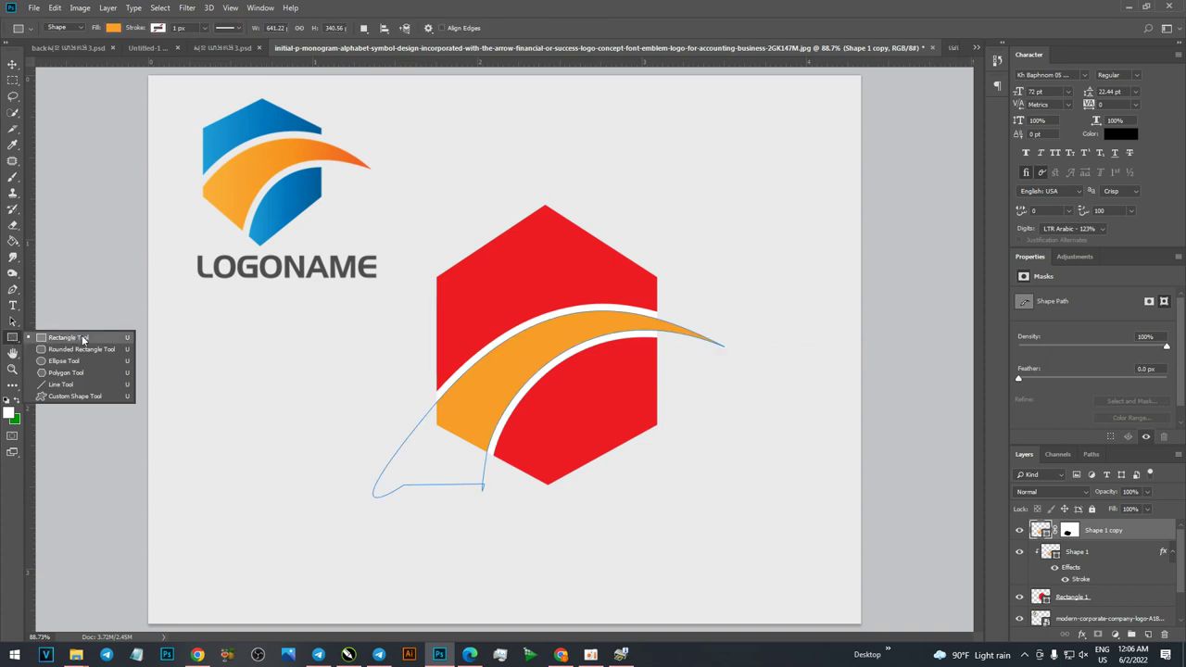
click(86, 340)
click(113, 27)
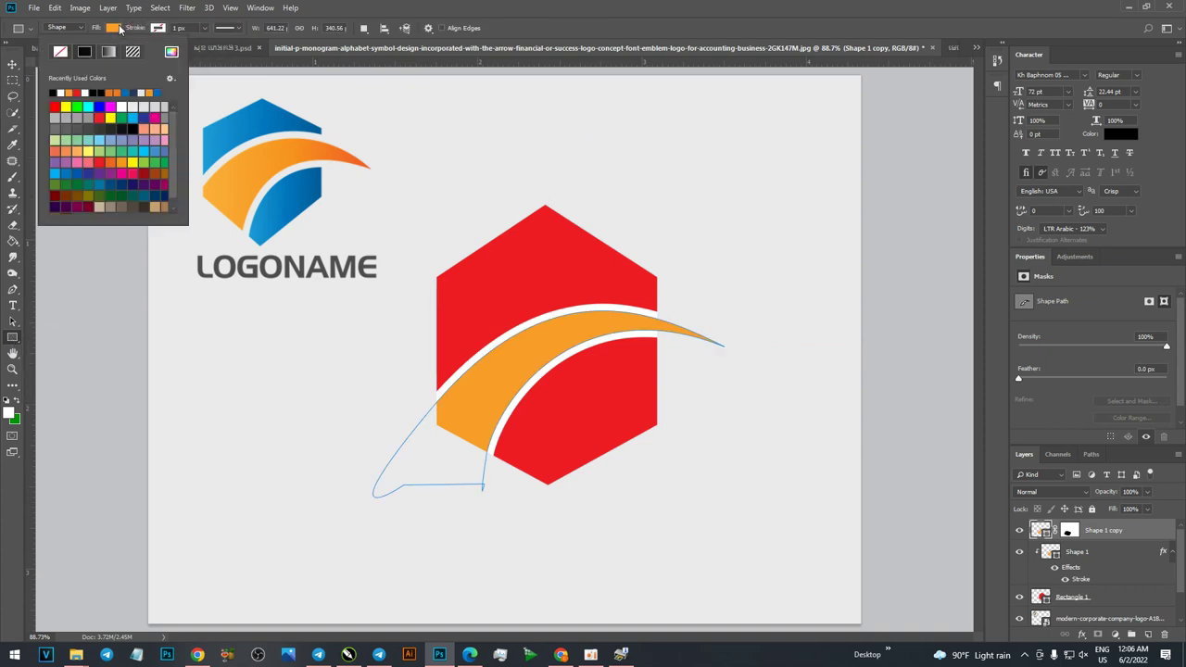
click(110, 53)
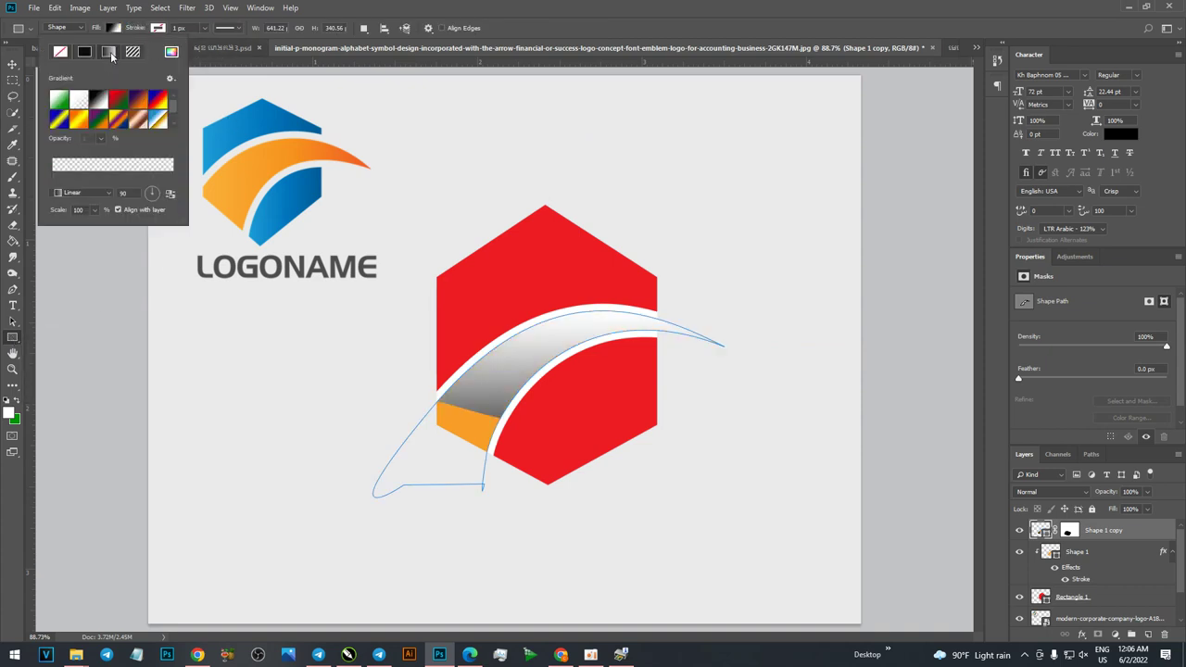
click(9, 66)
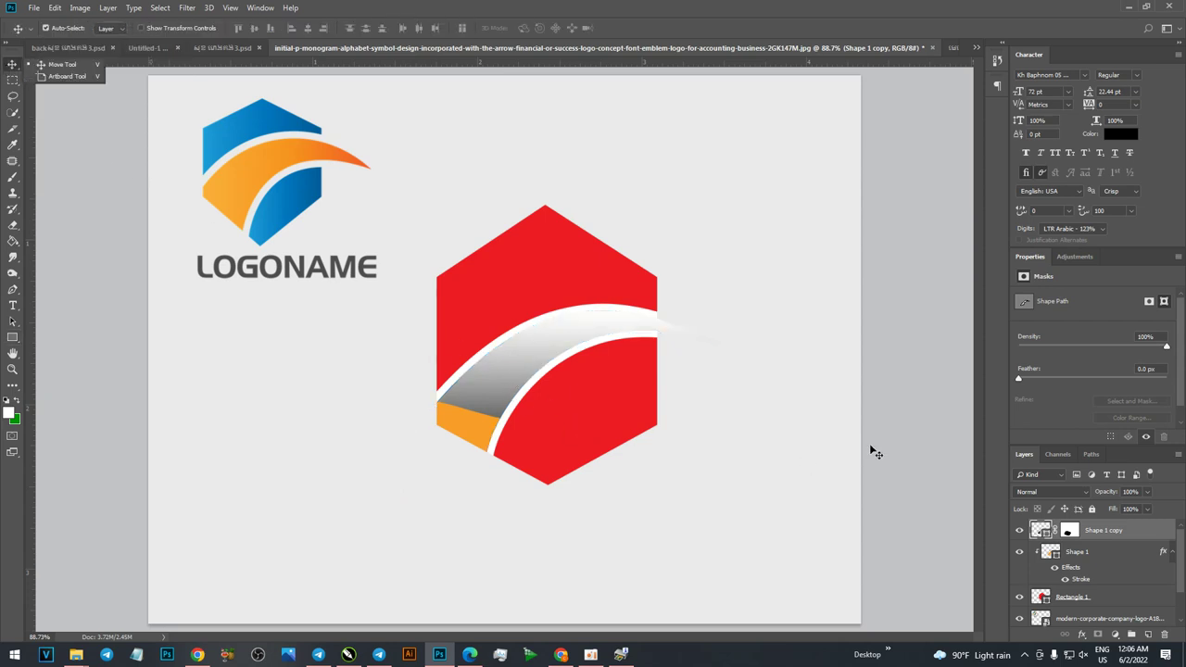
key(ctrl+z)
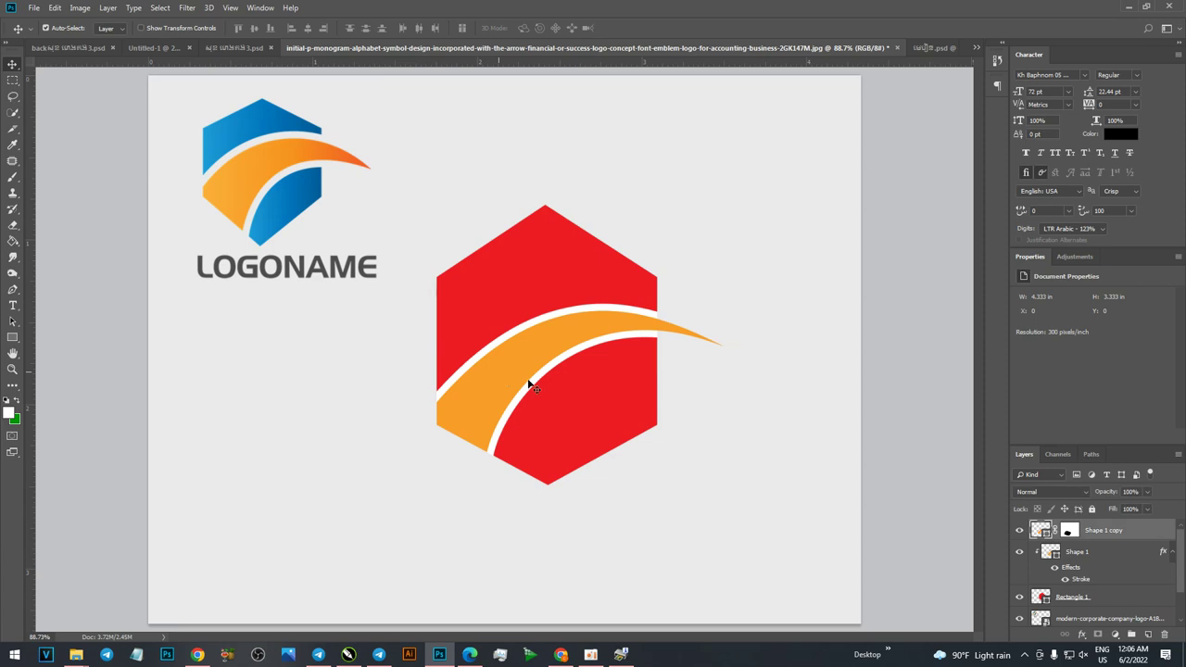
click(1088, 554)
right_click(1096, 551)
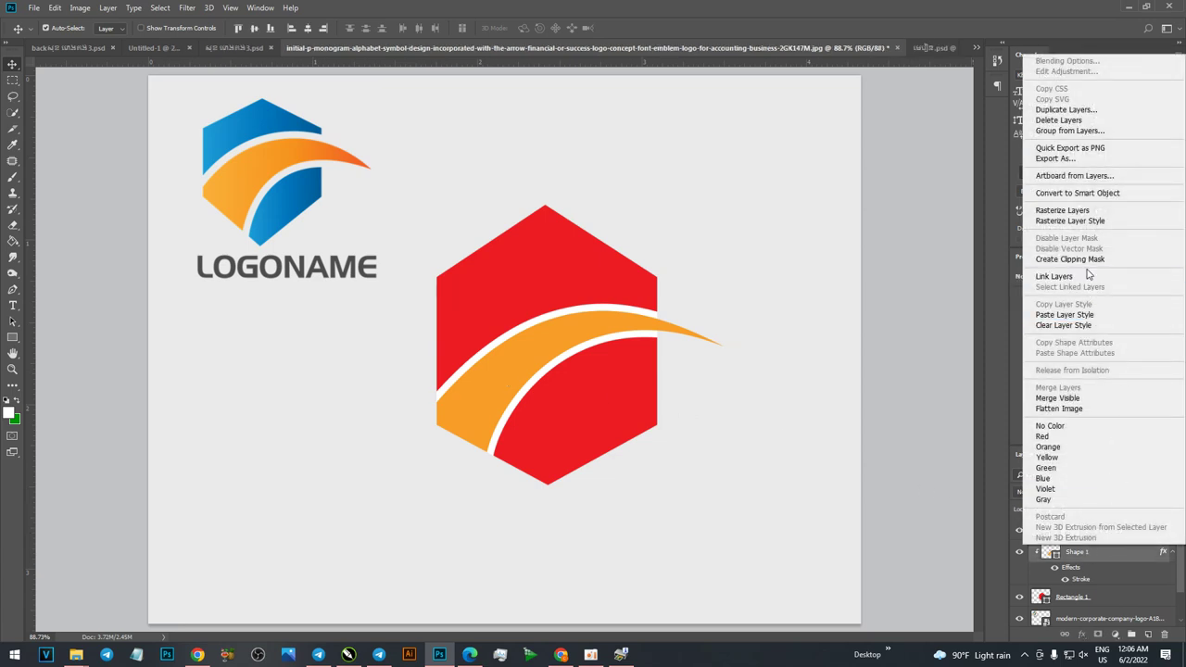
click(1067, 314)
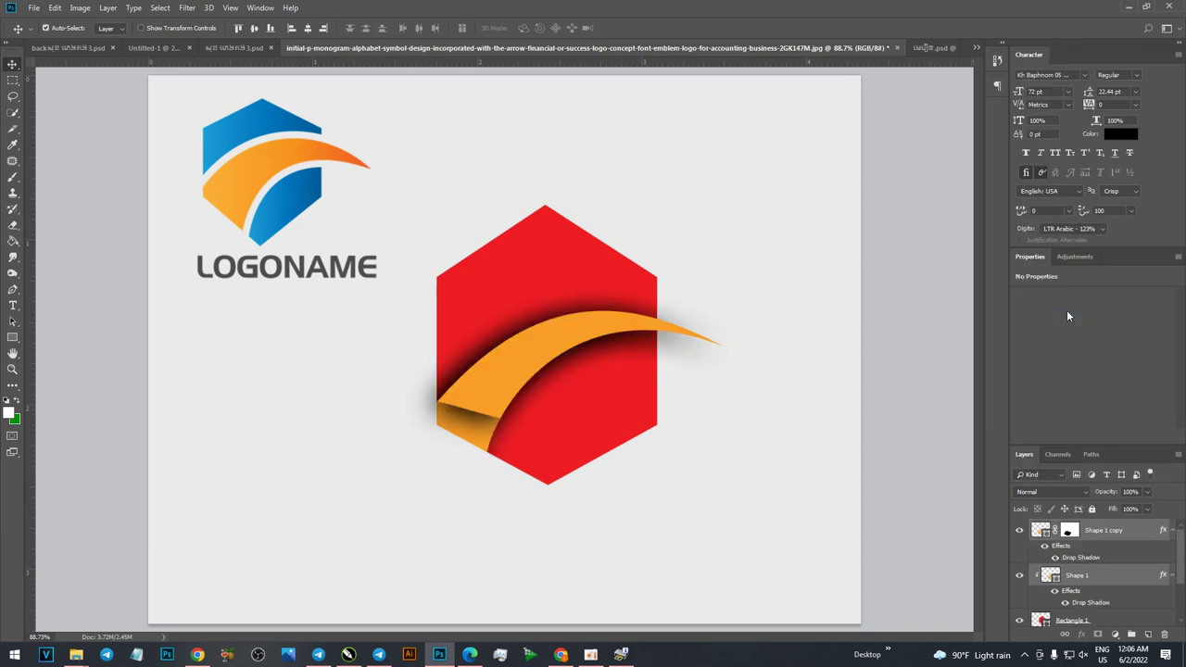
key(ctrl+z)
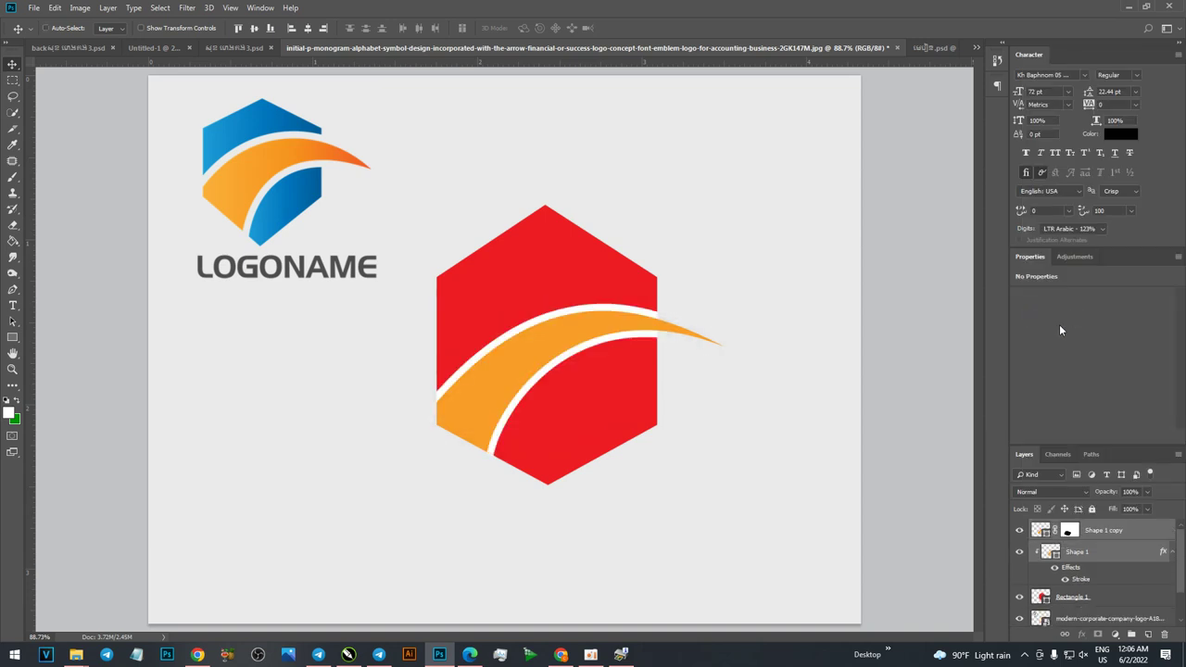
click(538, 387)
drag(529, 367, 575, 353)
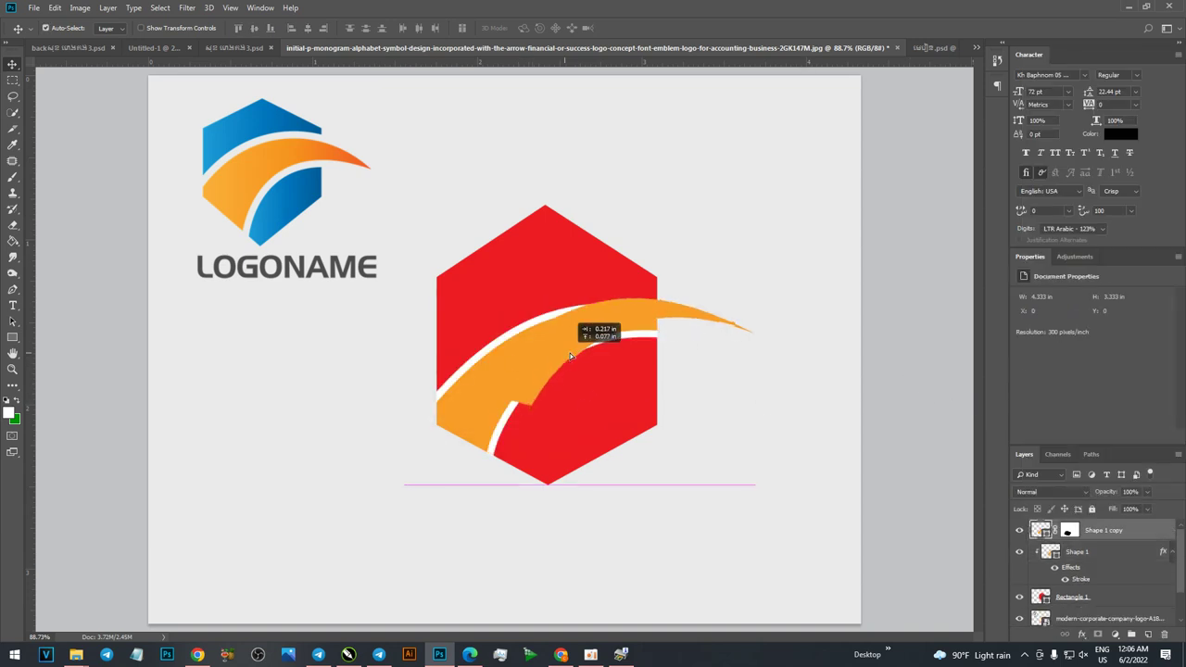
key(ctrl+z)
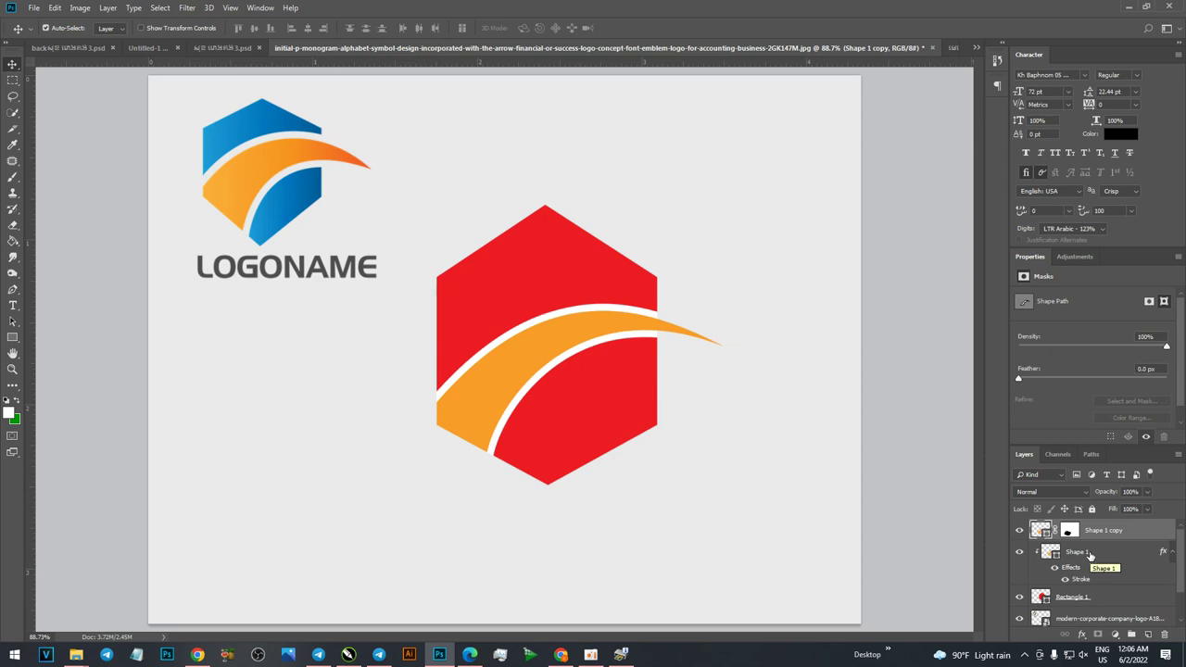
Select the Rectangle 1 hexagon layer and add a white layer mask to it.
click(926, 458)
click(465, 431)
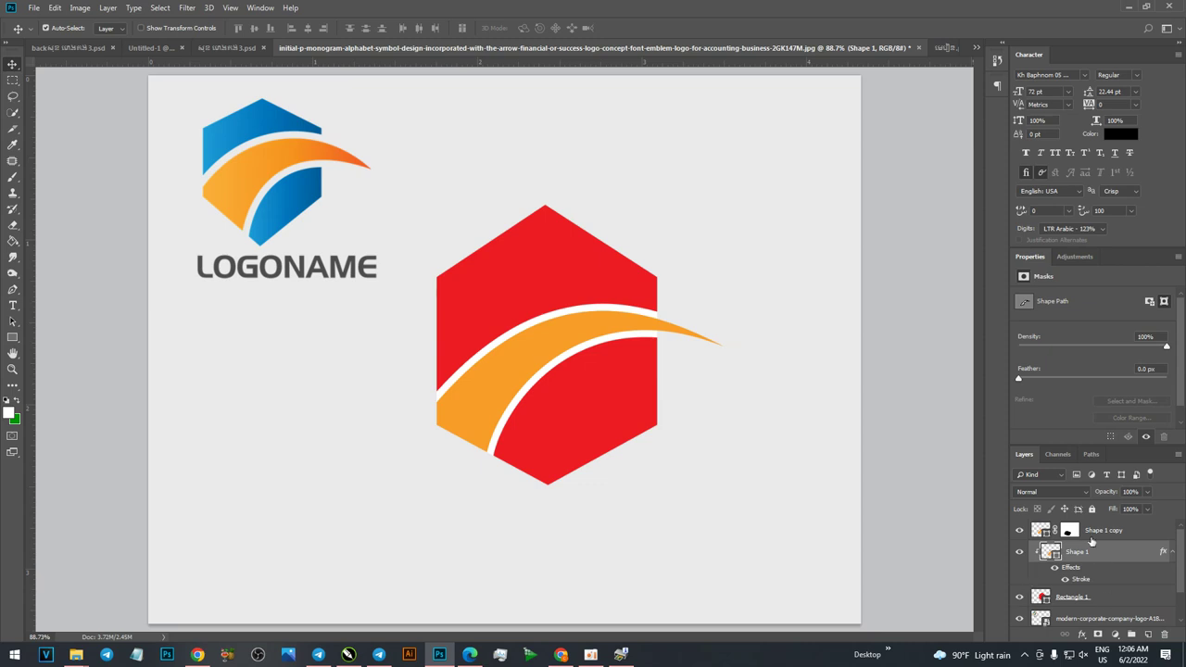
drag(514, 389, 630, 406)
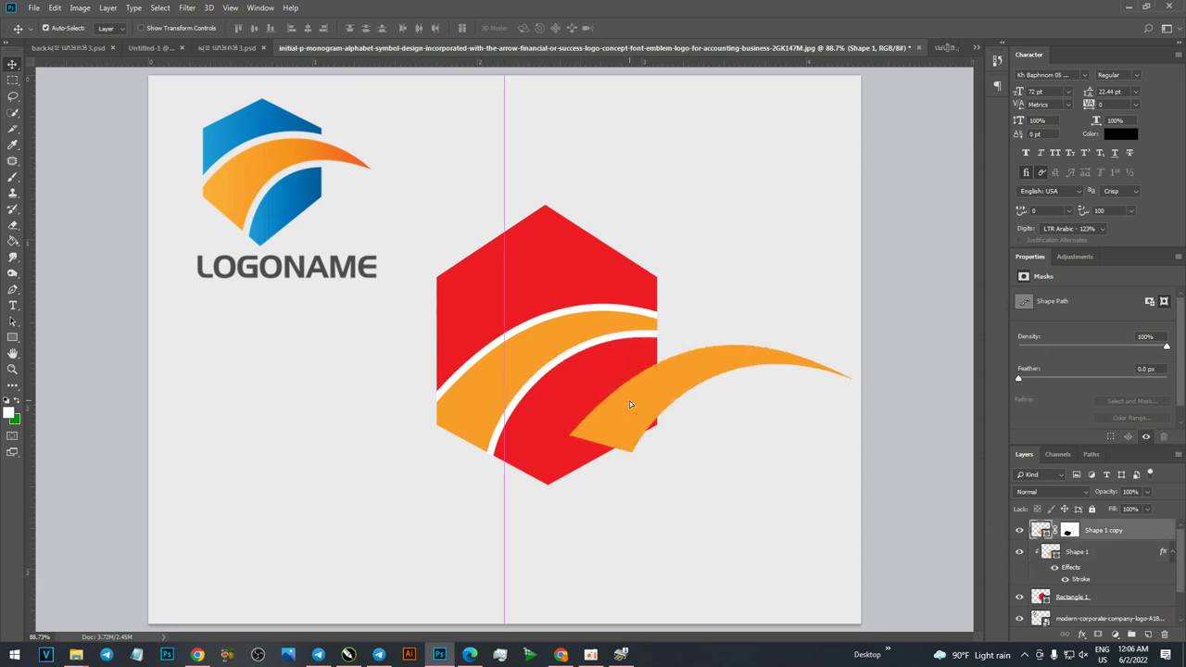
click(1083, 556)
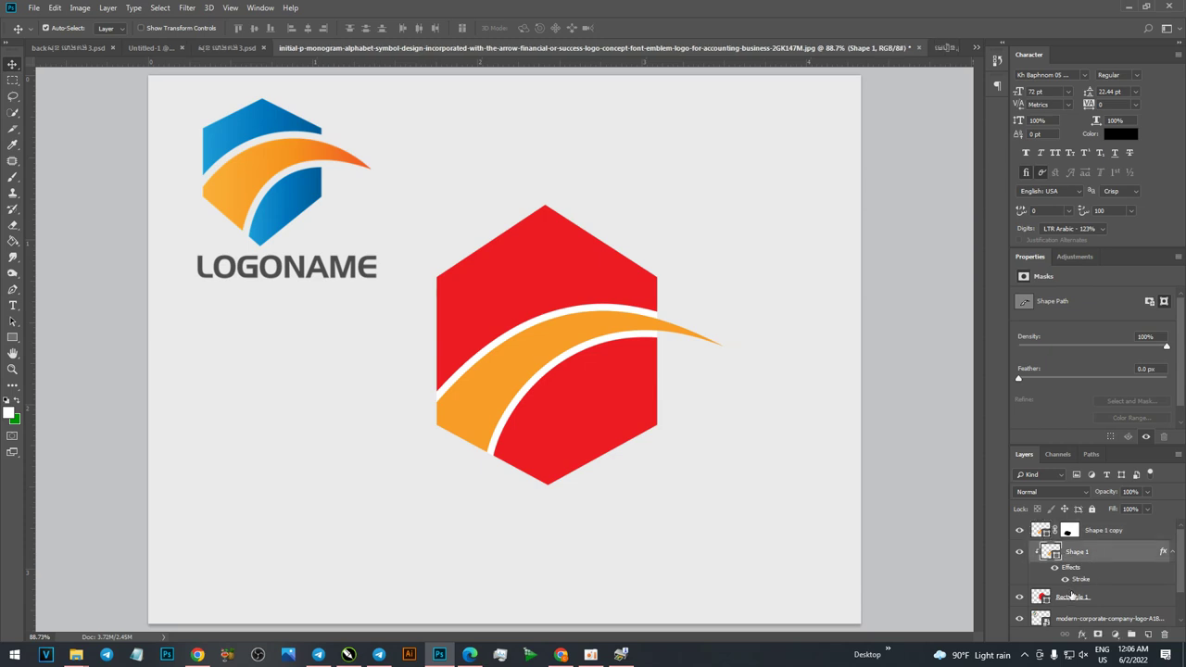
click(1077, 597)
click(1097, 635)
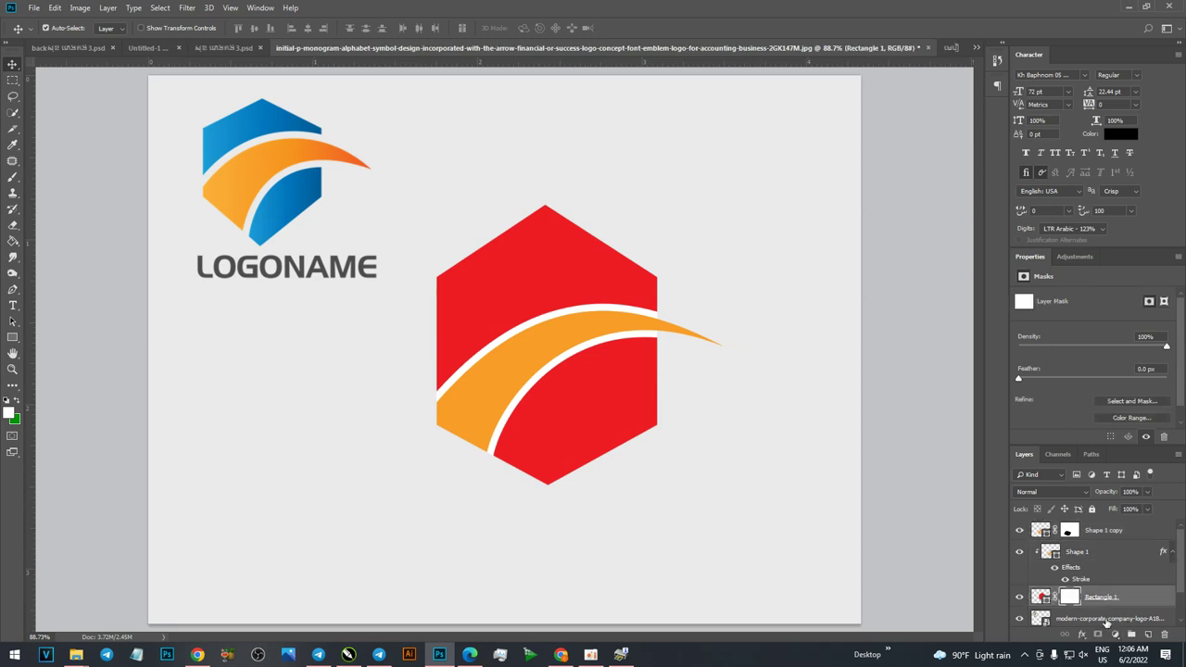
click(1095, 552)
Duplicate the outlined swoosh with Ctrl+J, then load and drop its outline selection.
key(ctrl+j)
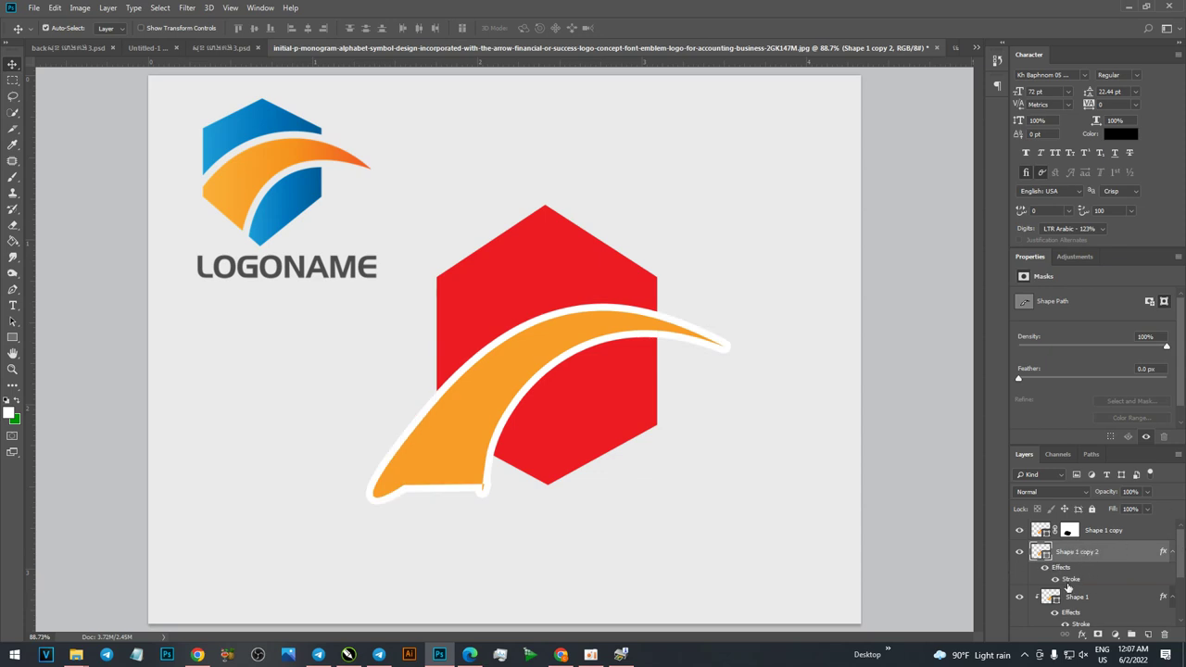
scroll(1074, 588, down, 1)
scroll(1078, 589, up, 1)
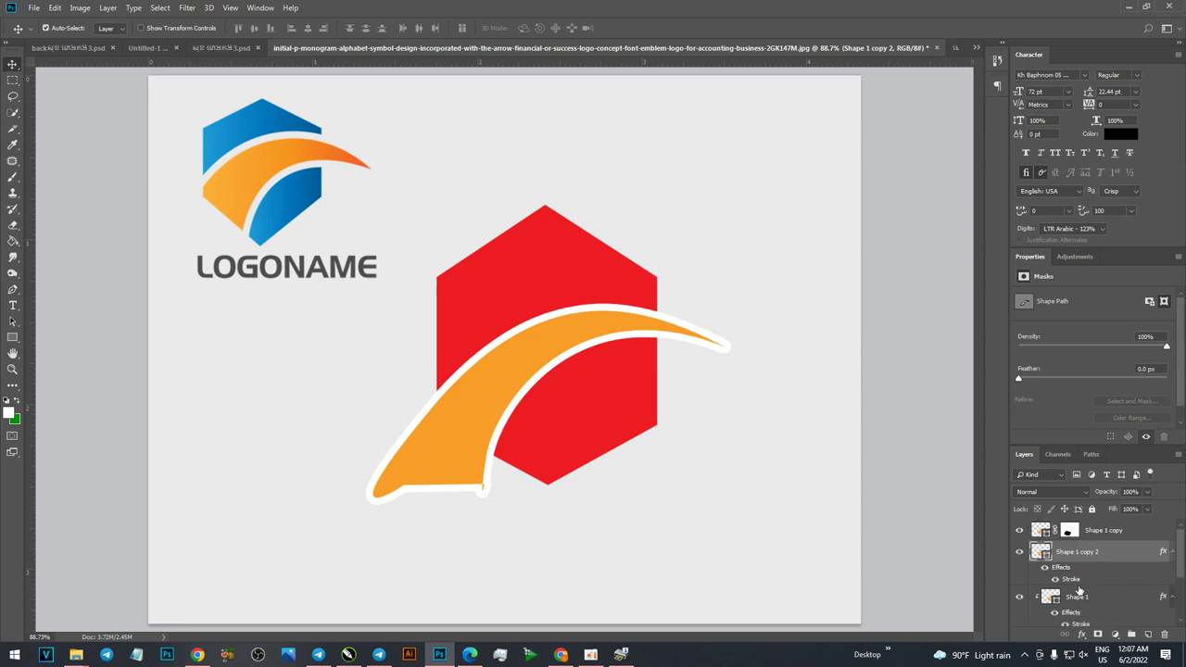
ctrl+click(1039, 551)
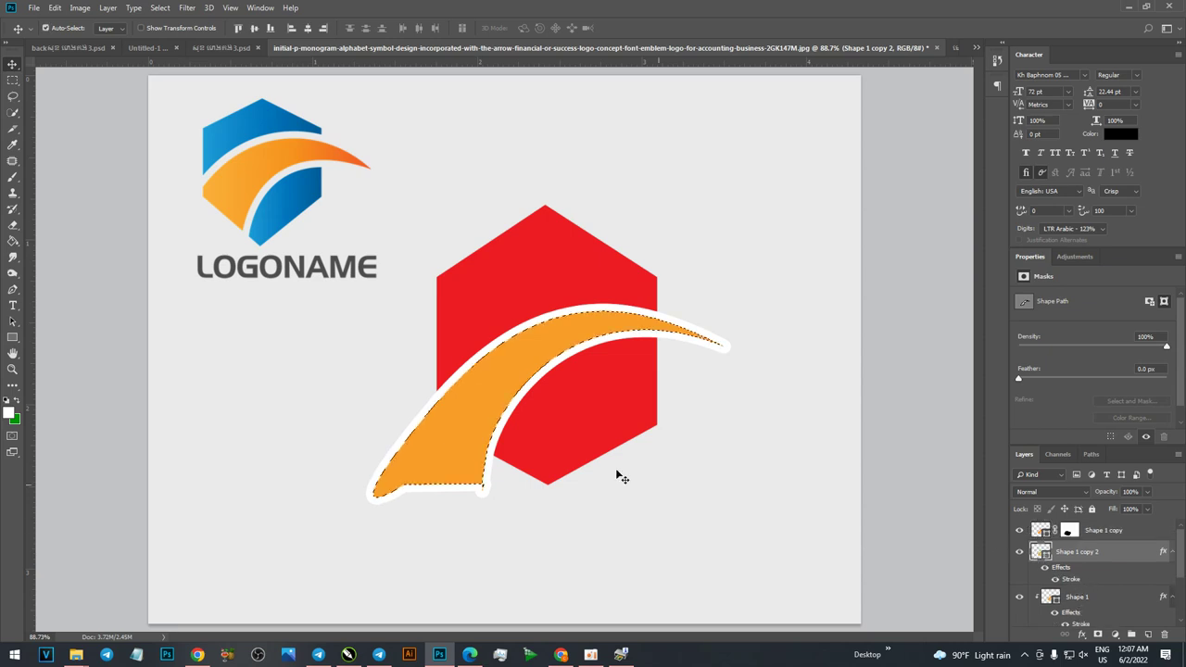
key(ctrl+d)
Check the layer stack by toggling Shape 1 copy 2's visibility, then bring up its layer options.
click(553, 424)
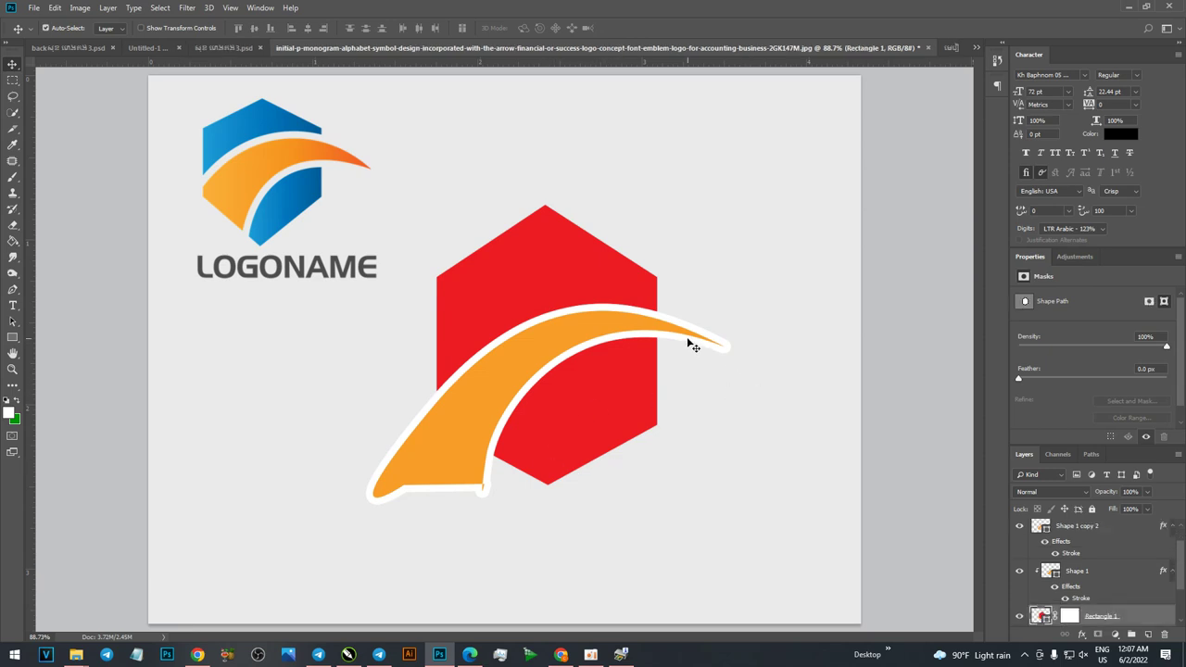
drag(744, 368, 696, 347)
click(838, 449)
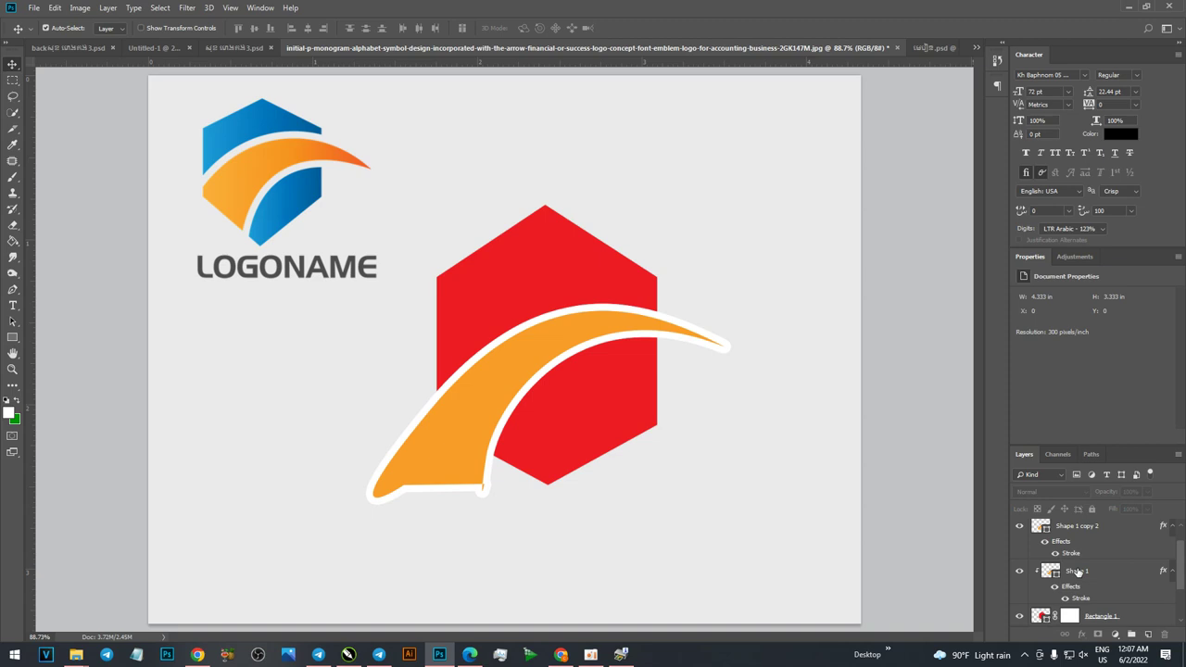
click(1018, 526)
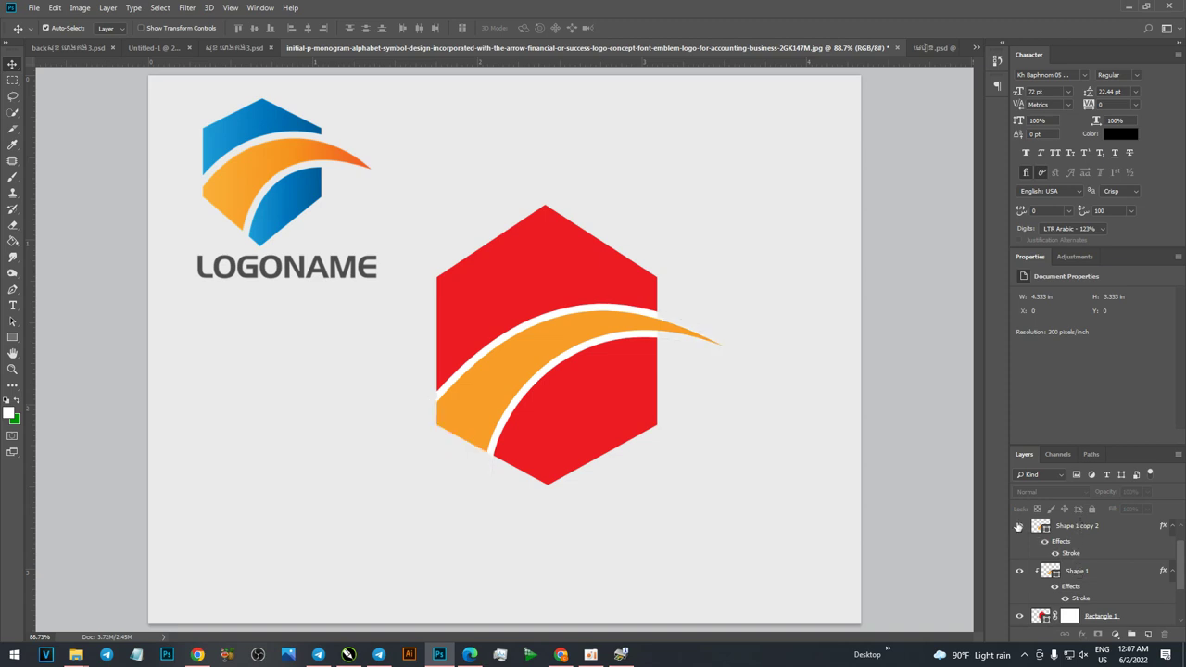
click(1080, 528)
right_click(1081, 531)
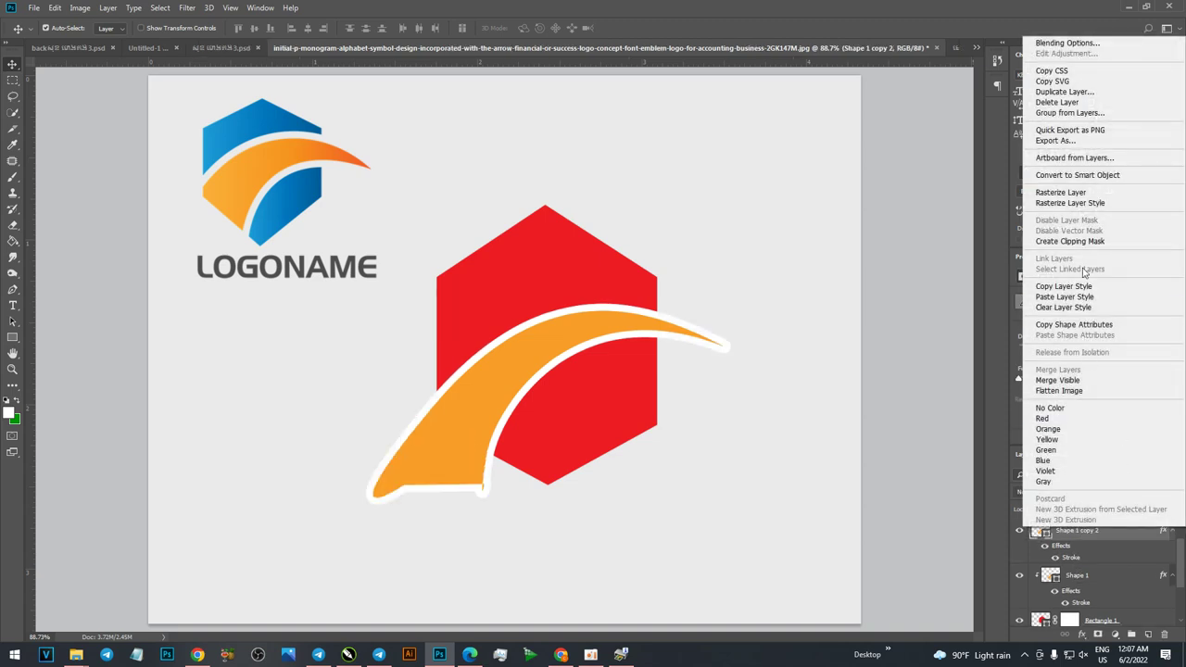
Convert Shape 1 copy 2 to a Smart Object and punch its outline into the hexagon's mask.
click(1079, 174)
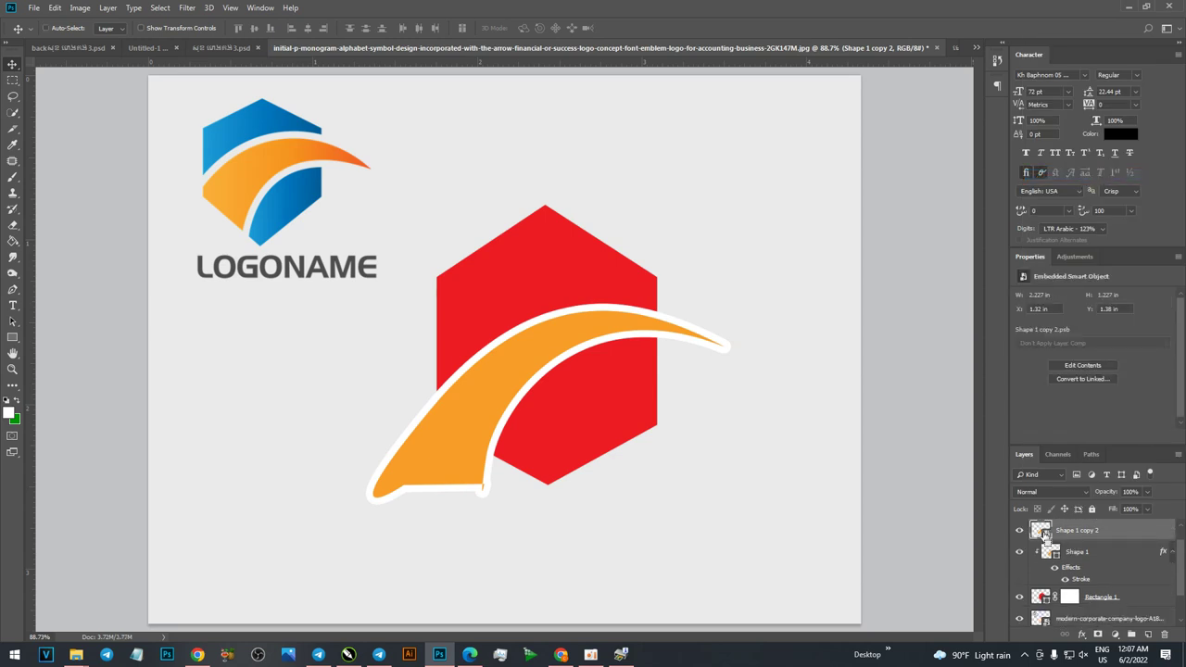
ctrl+click(1042, 530)
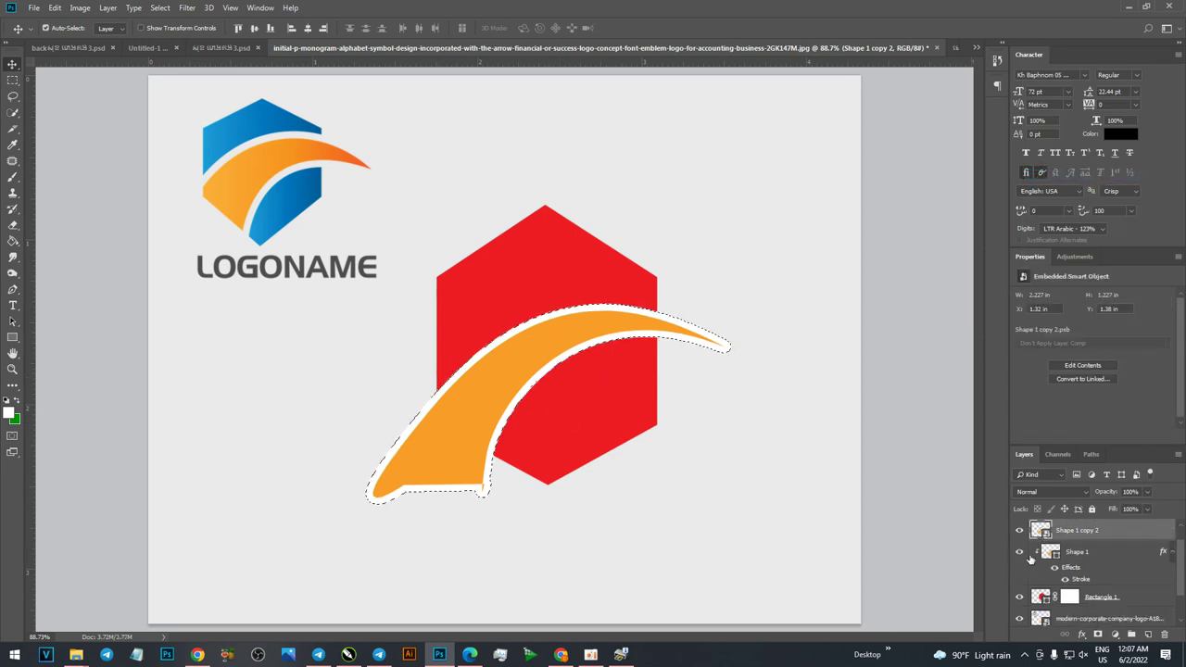
scroll(1085, 586, down, 1)
click(1069, 578)
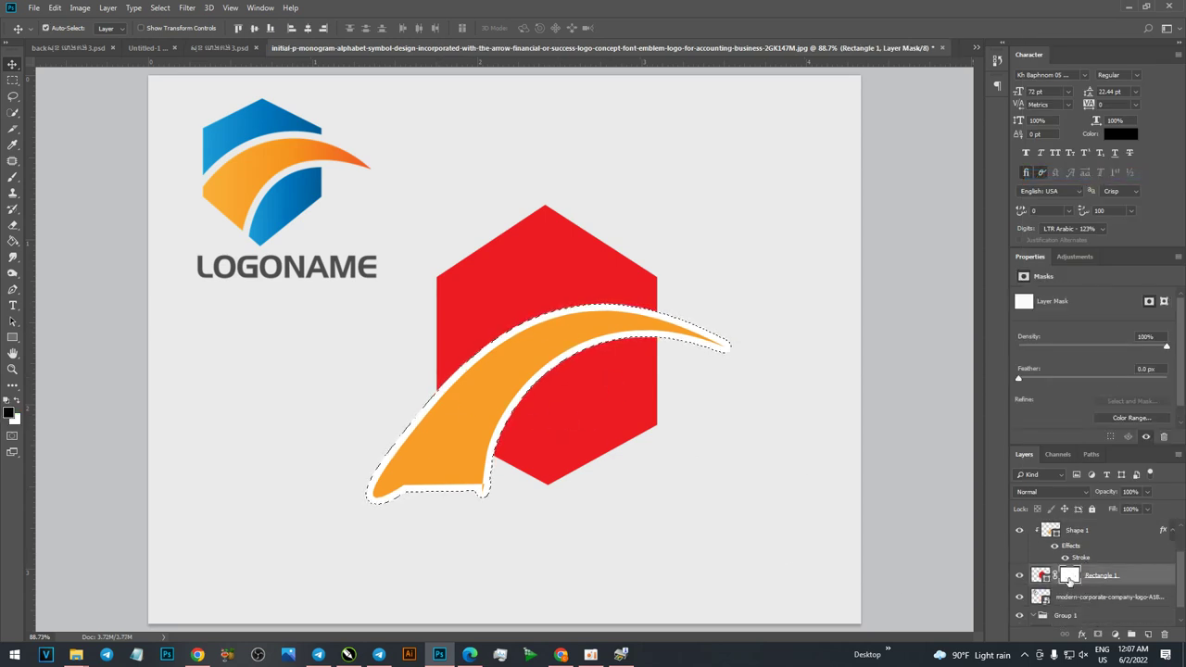
click(17, 400)
key(ctrl+d)
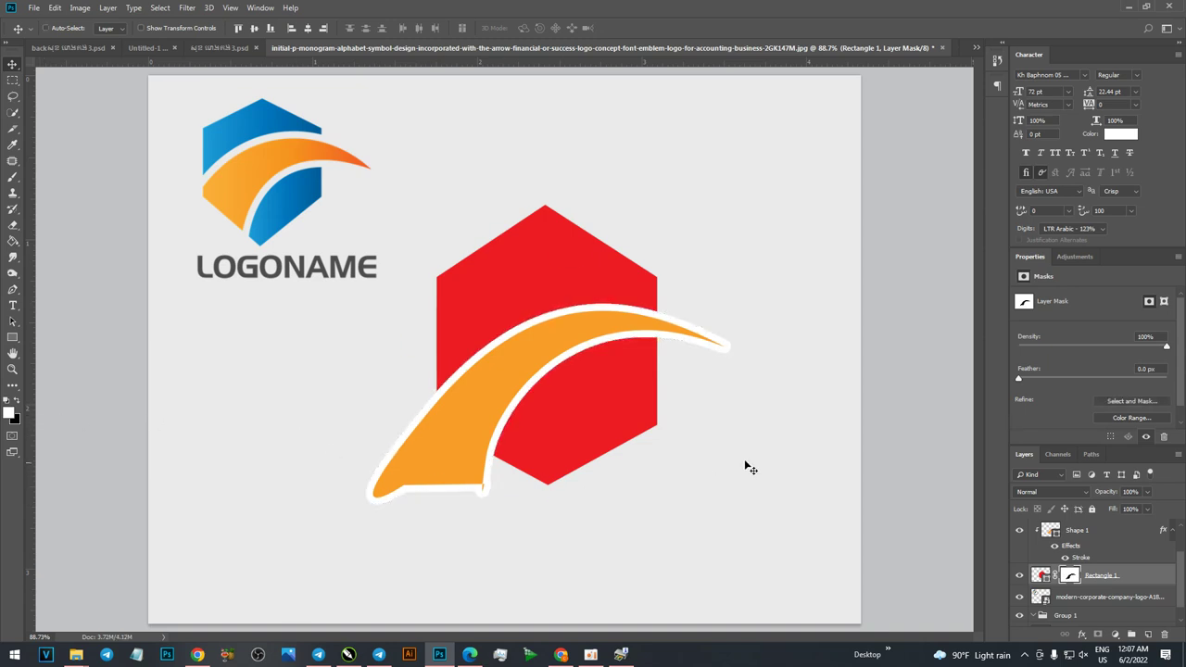
Undo the accidental extra swoosh copy and remove the temporary outlined copy.
drag(500, 375, 648, 447)
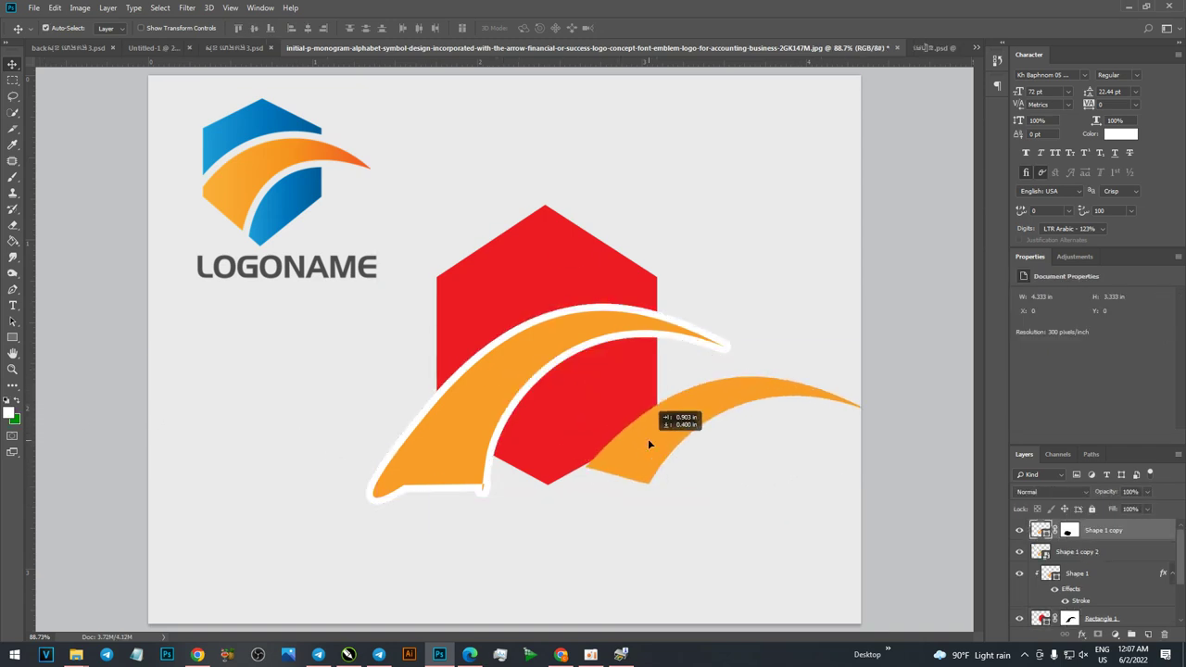
key(ctrl+z)
key(ctrl+z)
key(ctrl+z)
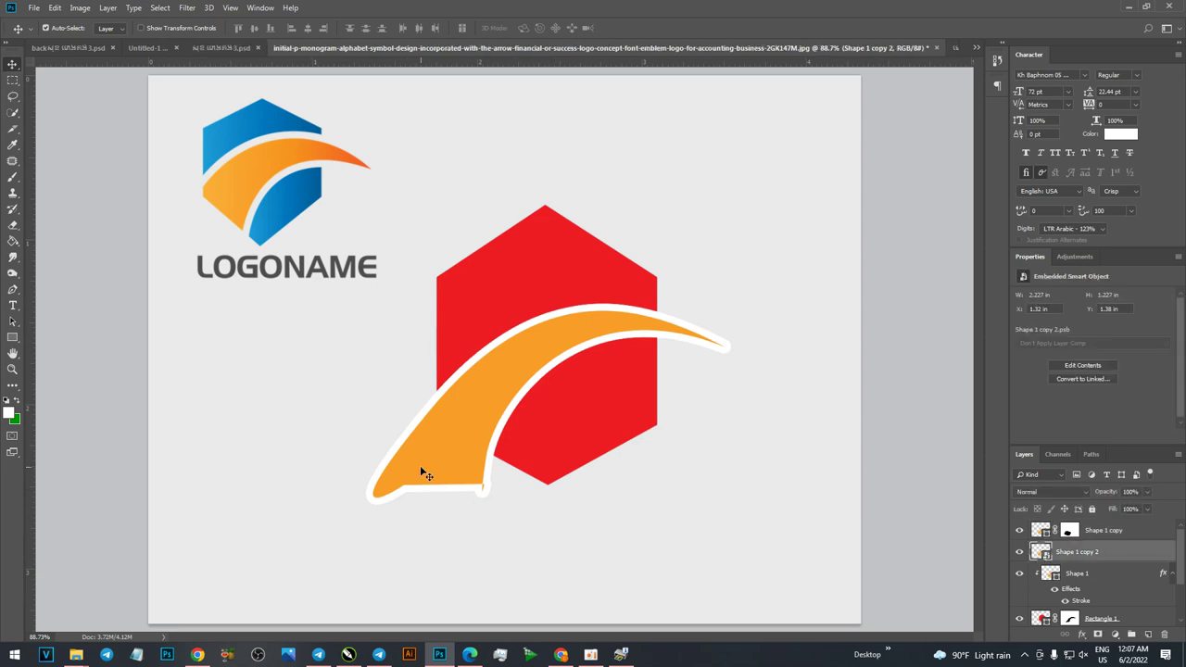
key(ctrl+z)
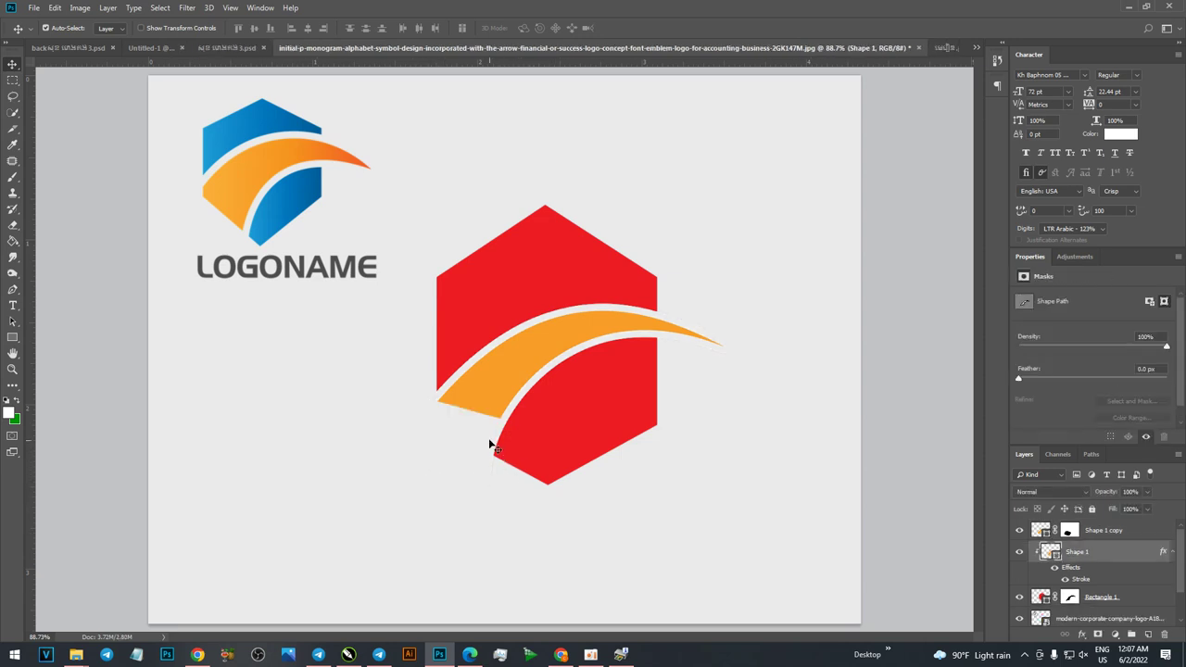
Inspect the swoosh copy and red hexagon by toggling their visibility, undoing a trial swoosh move.
click(1019, 531)
drag(577, 336, 715, 436)
key(ctrl+z)
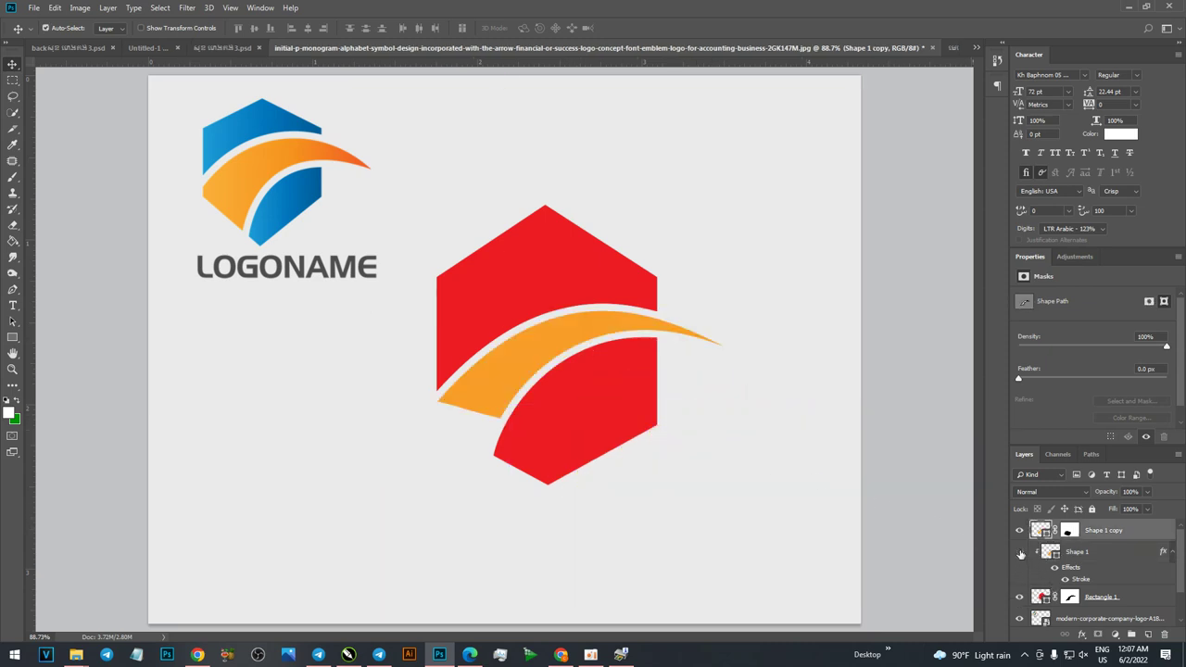
click(1018, 597)
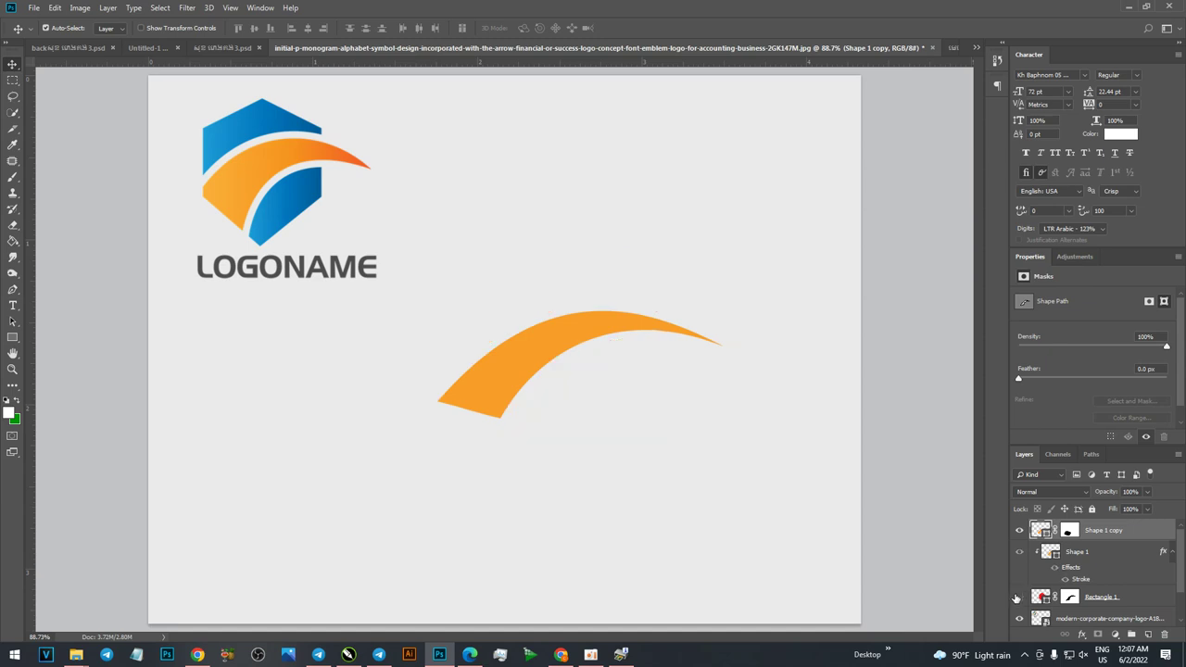
click(1017, 596)
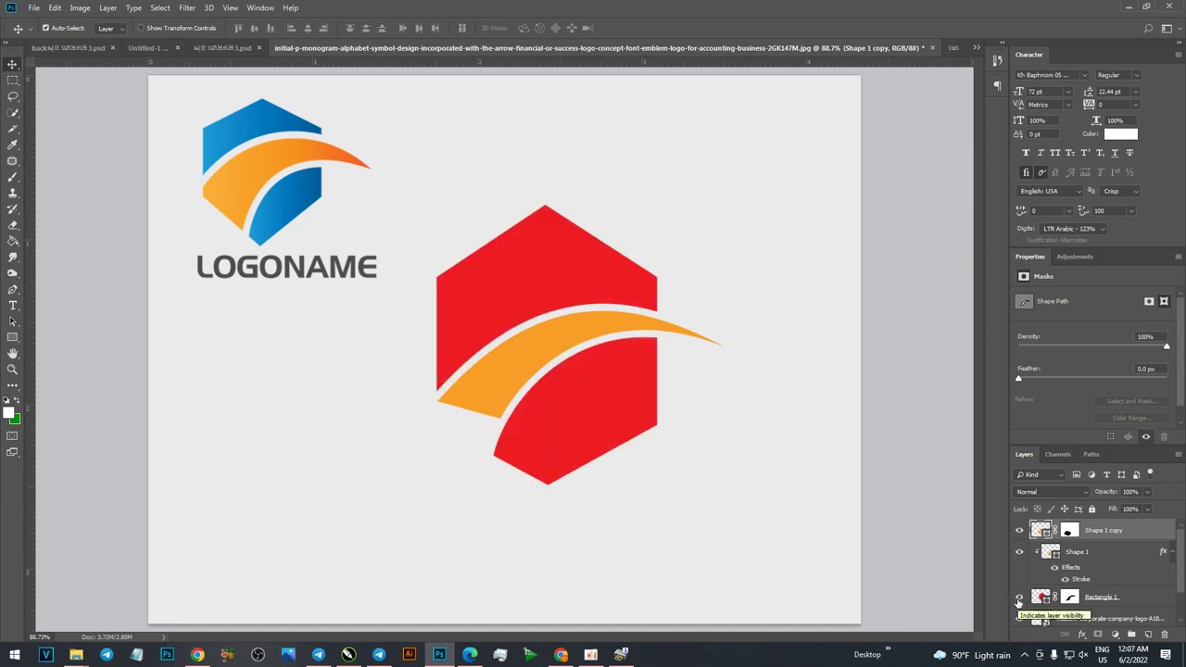
Select the Shape 1 layer and redo until Shape 1 copy 2 is restored.
click(1061, 561)
key(ctrl+alt+z)
key(ctrl+alt+z)
key(ctrl+alt+z)
key(ctrl+alt+z)
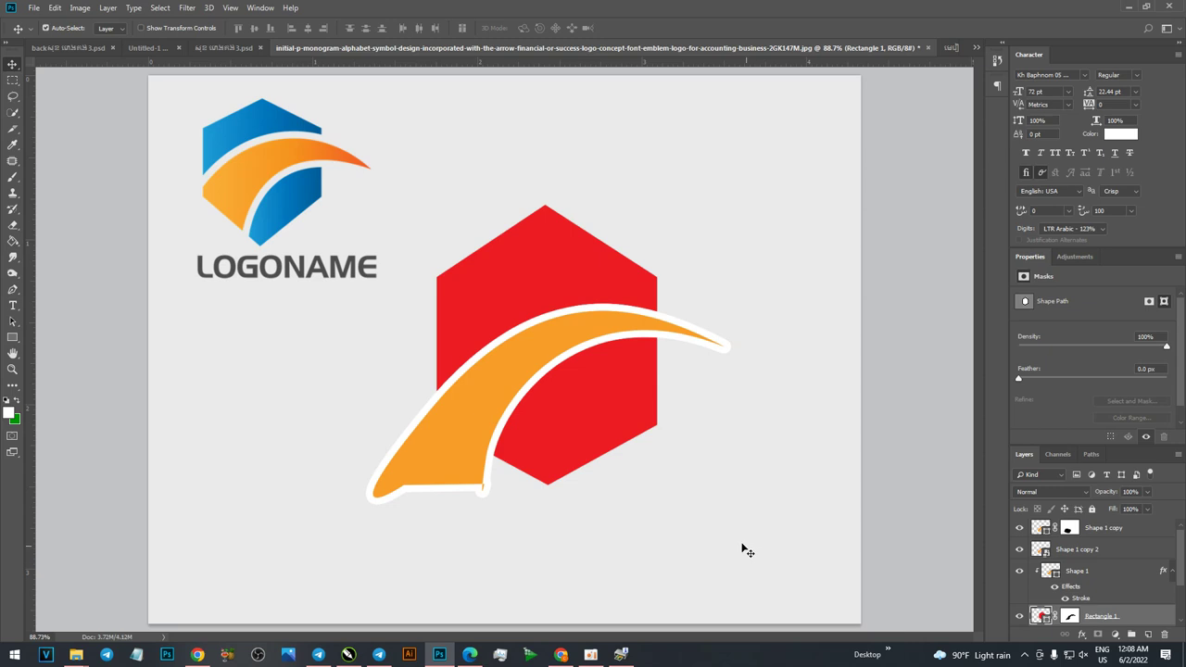
Keep the swoosh copy over the hexagon, undoing several trial drags down-right.
drag(433, 442, 639, 534)
key(ctrl+alt+z)
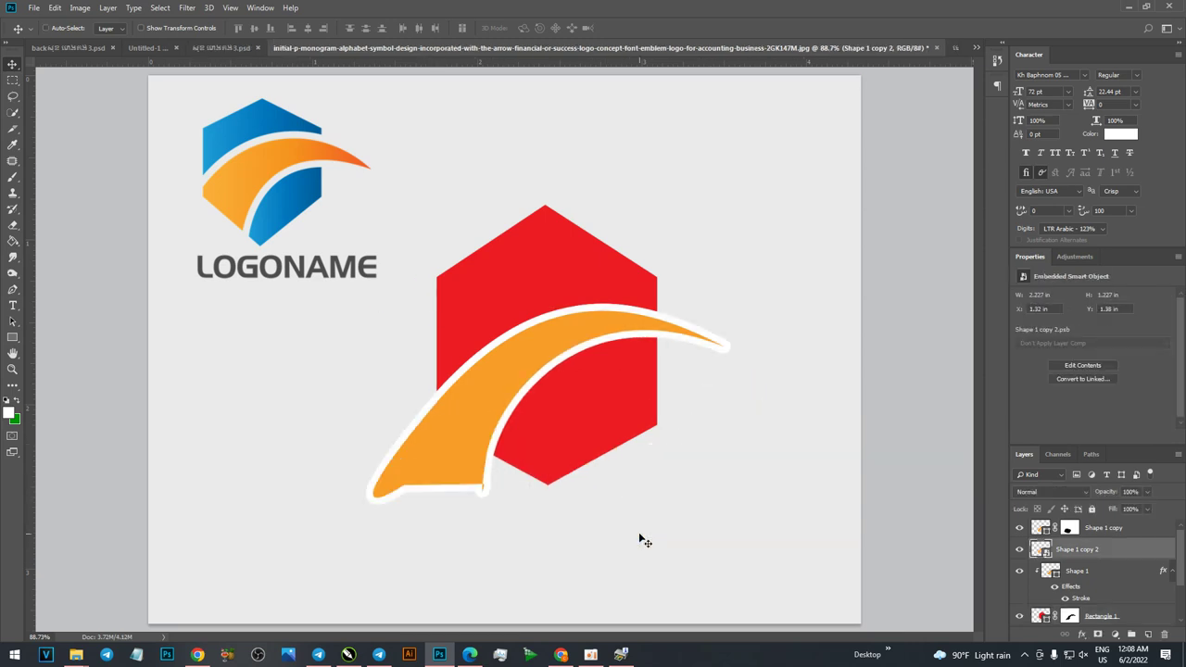
key(ctrl+alt+z)
key(ctrl+d)
alt+drag(437, 454, 577, 514)
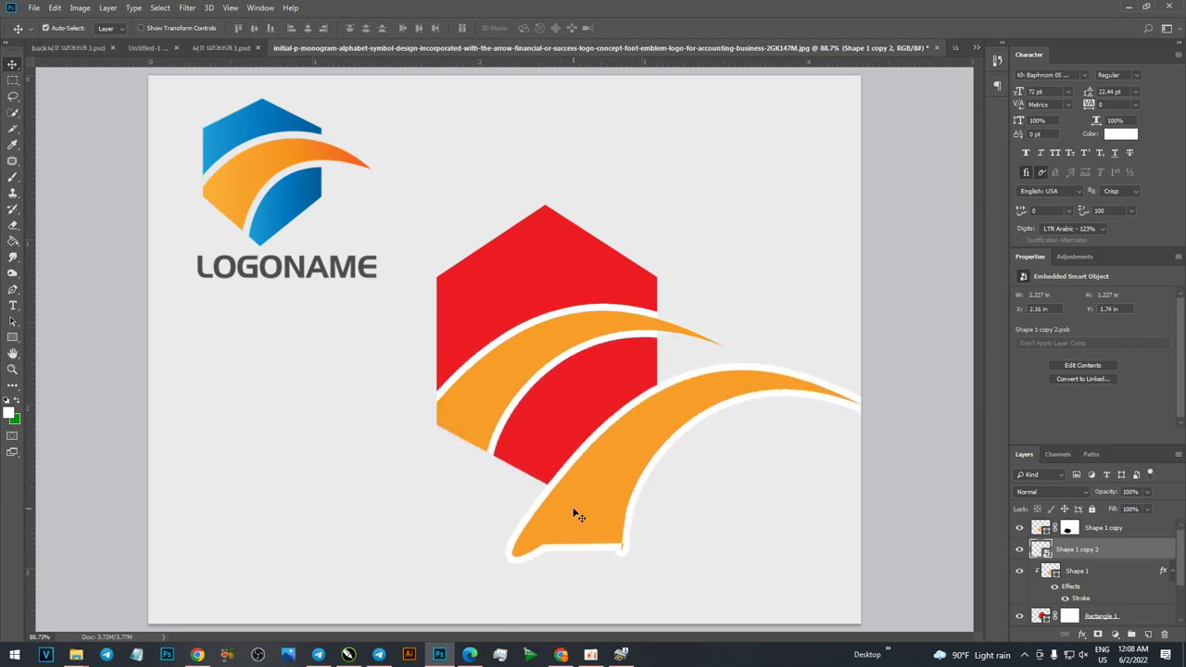
key(ctrl+z)
drag(451, 452, 542, 471)
key(ctrl+z)
Move Shape 1 copy 2 above Shape 1, hide Shape 1 copy, and bring up Shape 1 copy 2's layer options.
mouse_move(1084, 570)
mouse_down()
mouse_move(1096, 569)
mouse_move(1066, 596)
mouse_up()
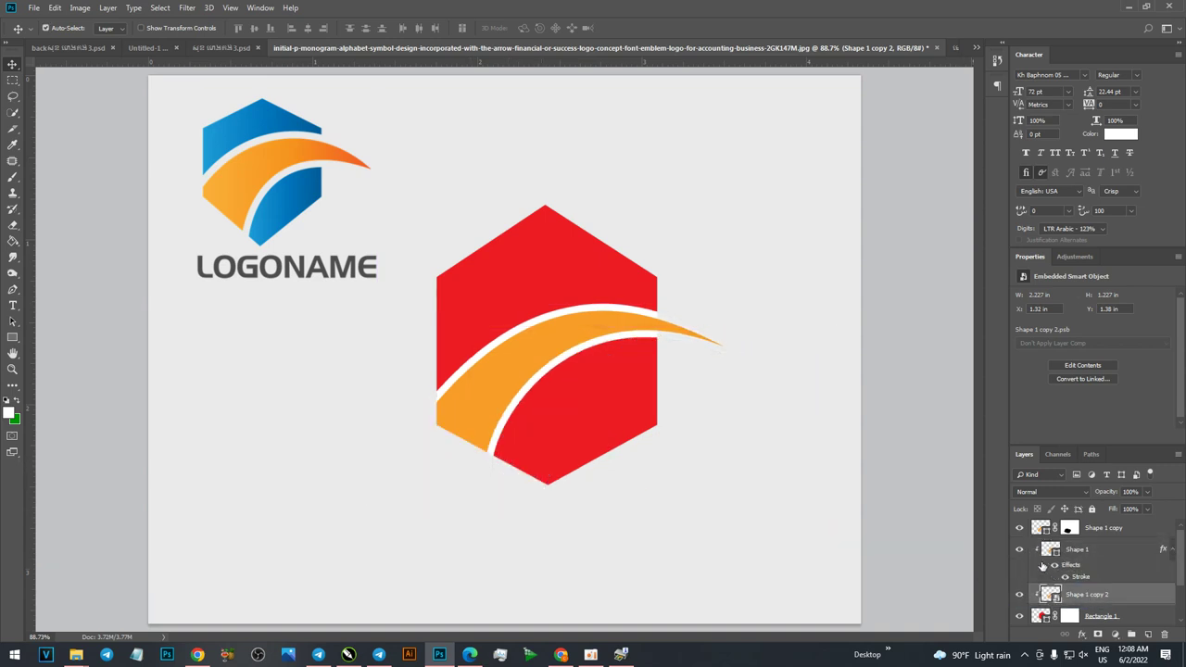
click(1019, 529)
drag(1077, 596, 1089, 571)
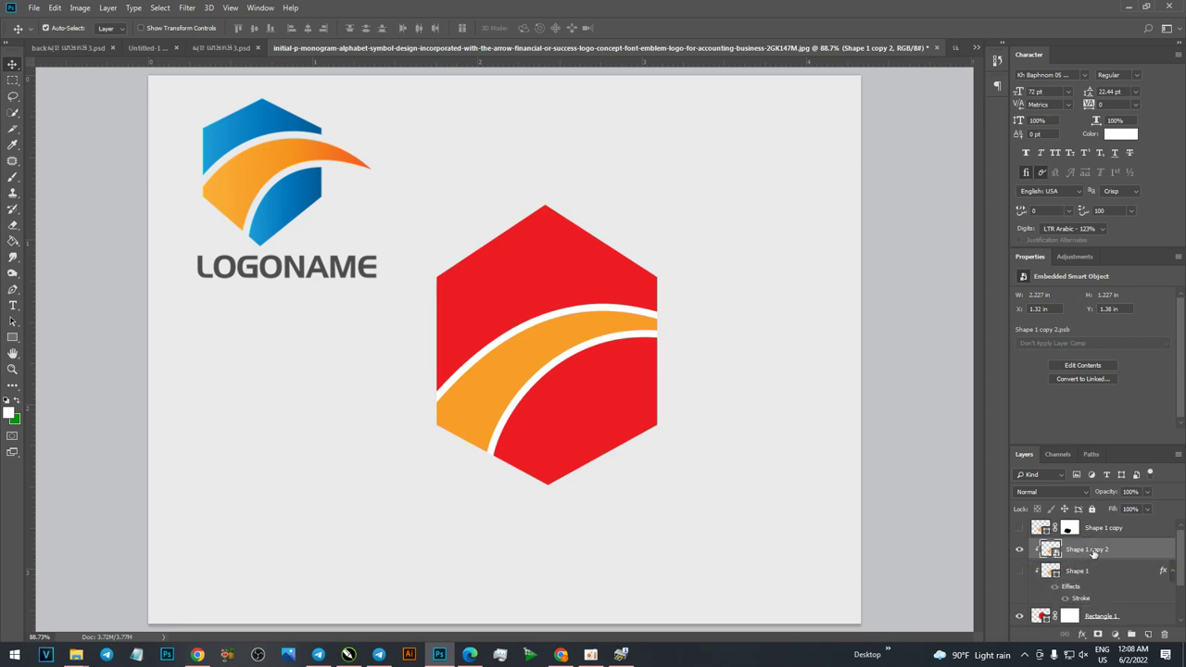
mouse_move(1093, 553)
mouse_down()
mouse_move(1089, 522)
mouse_move(1093, 596)
mouse_up()
right_click(1104, 584)
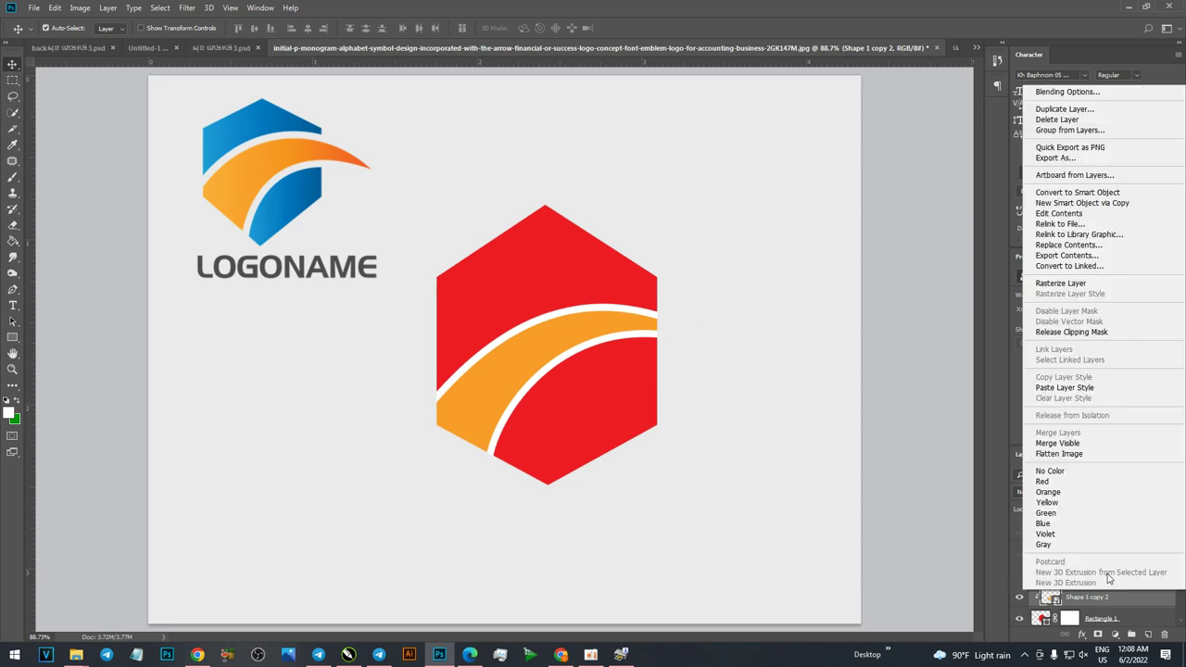
Move Shape 1 copy 2 back up the stack and load its outline on Rectangle 1's mask.
click(830, 539)
drag(1078, 597, 1090, 530)
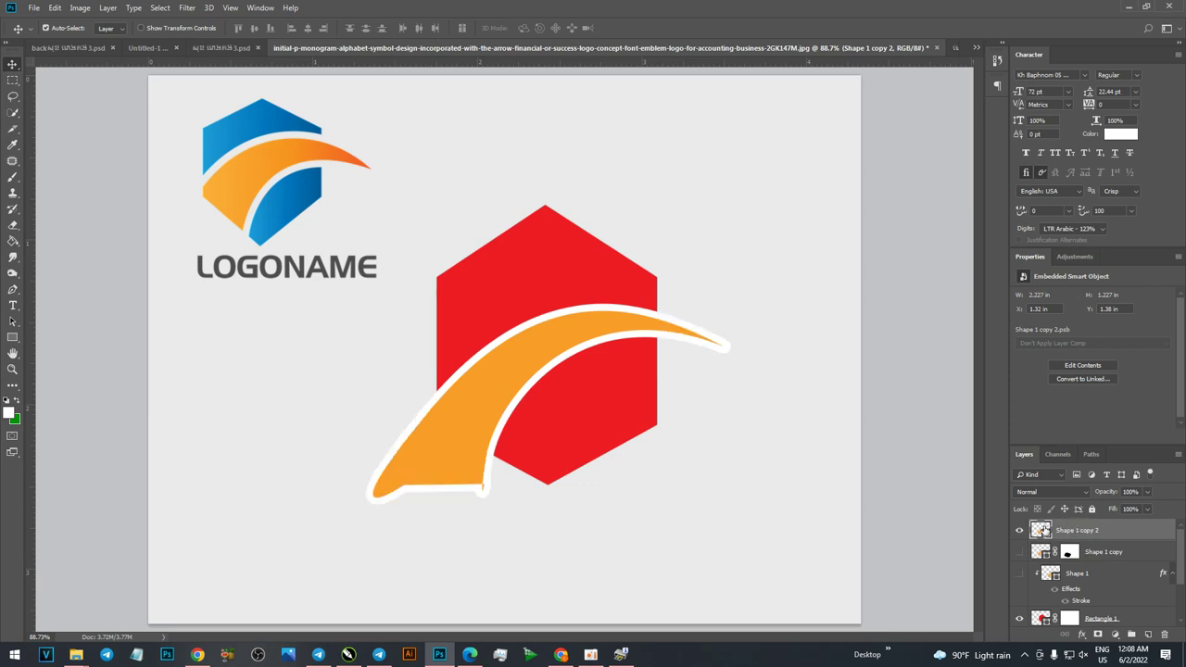
ctrl+click(1041, 529)
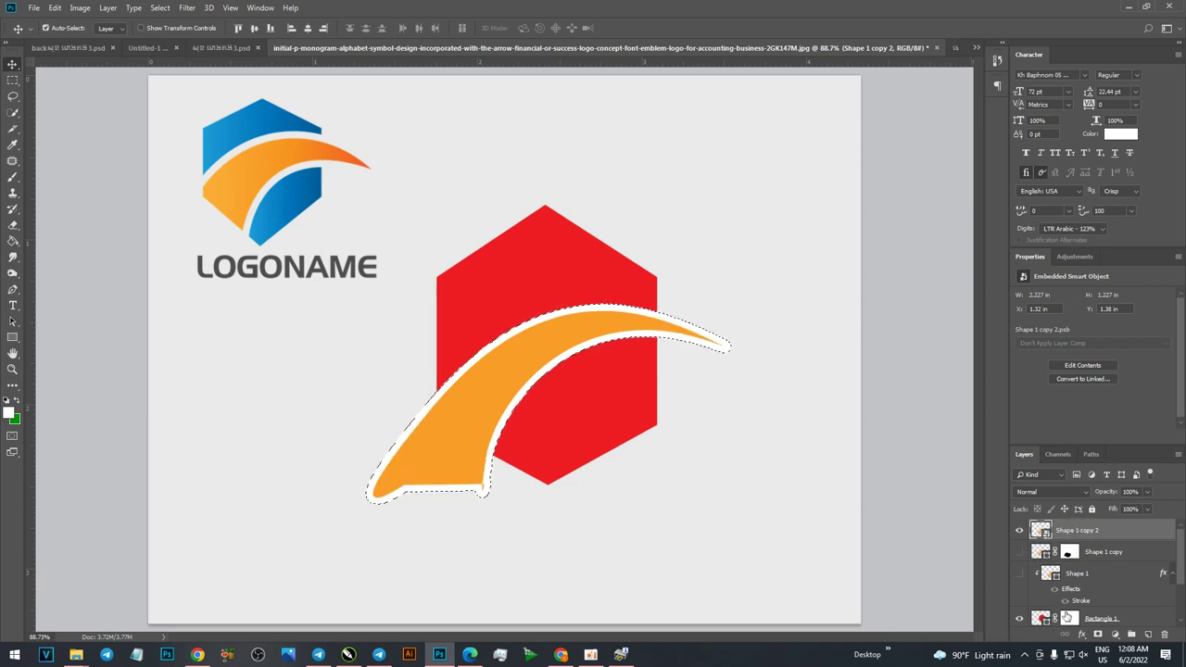
click(1069, 617)
scroll(1078, 600, down, 1)
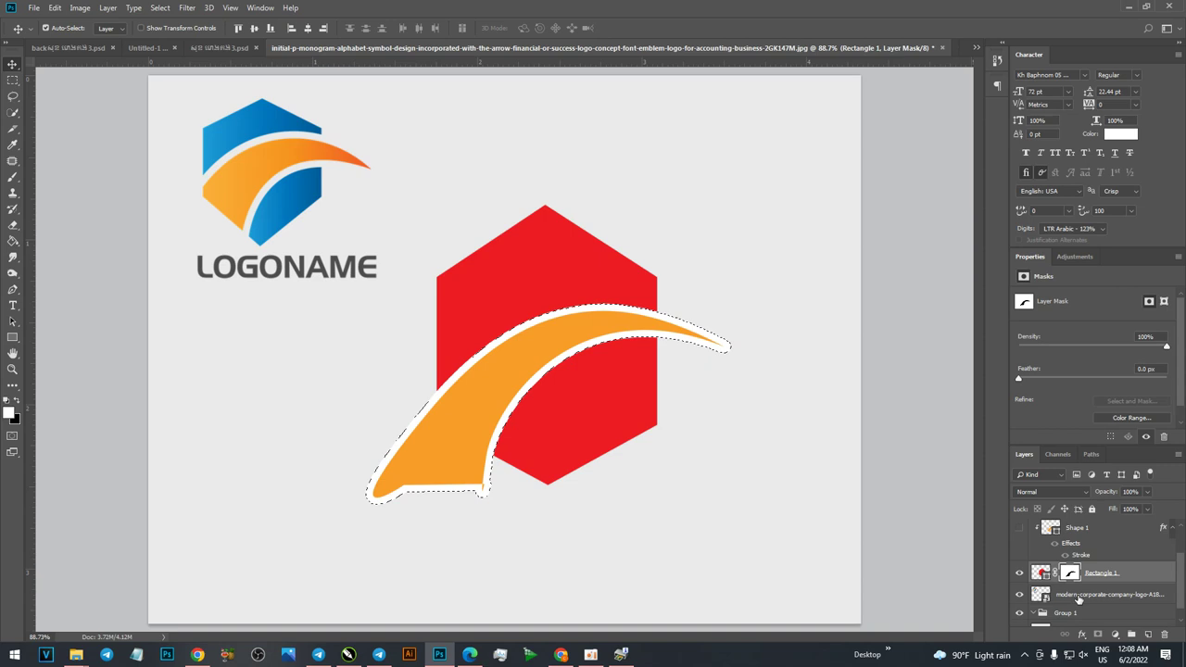
key(ctrl+d)
Hide Shape 1 copy 2 and show the original Shape 1 copy swoosh, clearing the selection.
click(525, 388)
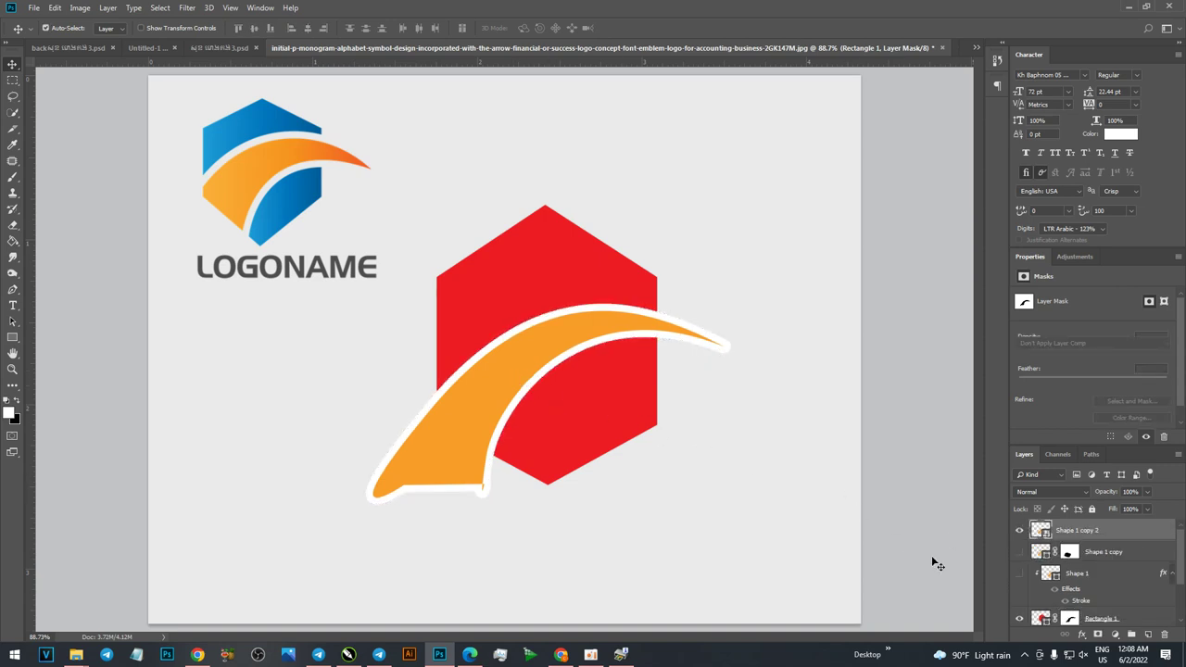
click(1023, 572)
click(1019, 552)
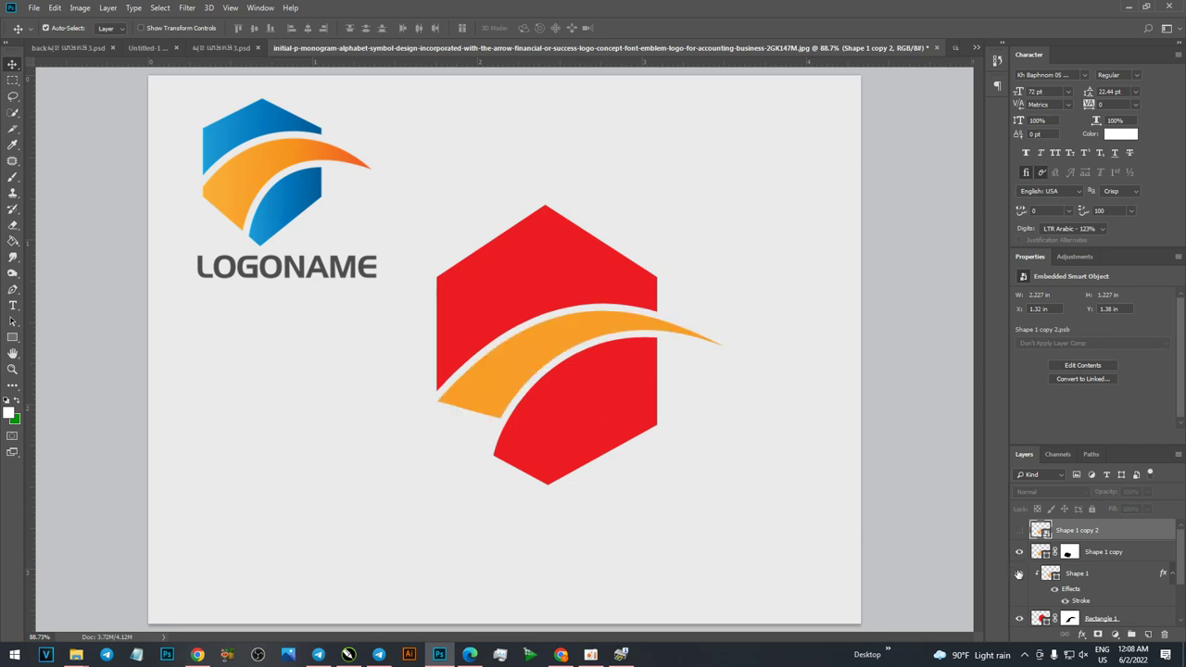
ctrl+click(1070, 618)
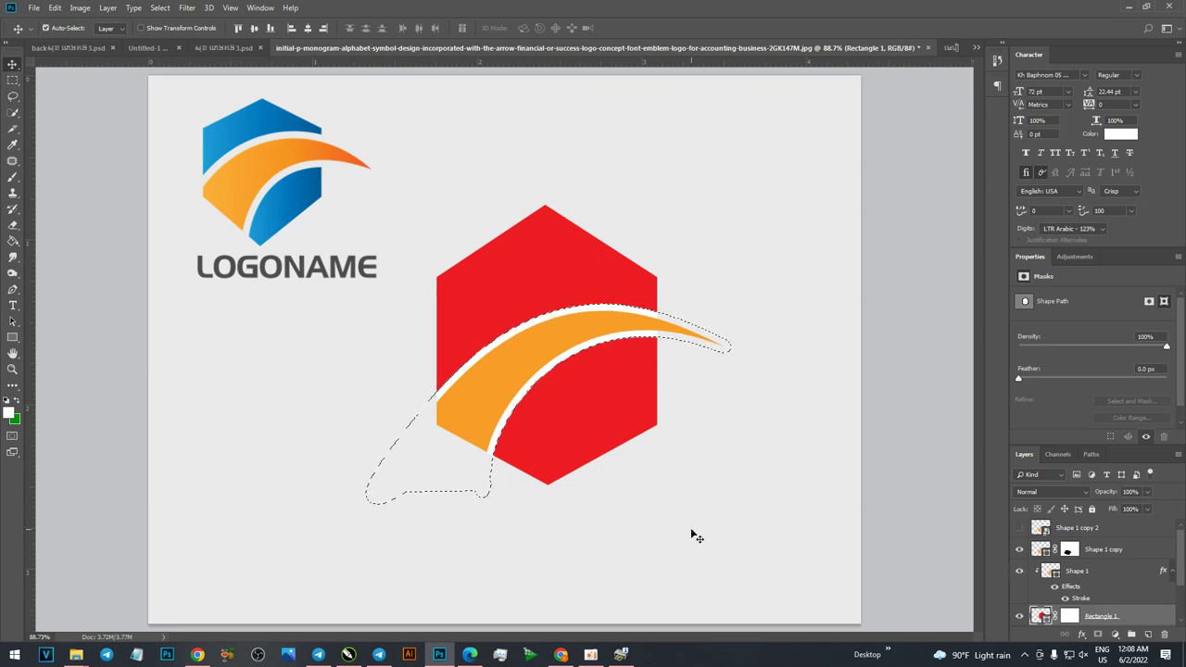
key(ctrl)
key(ctrl+d)
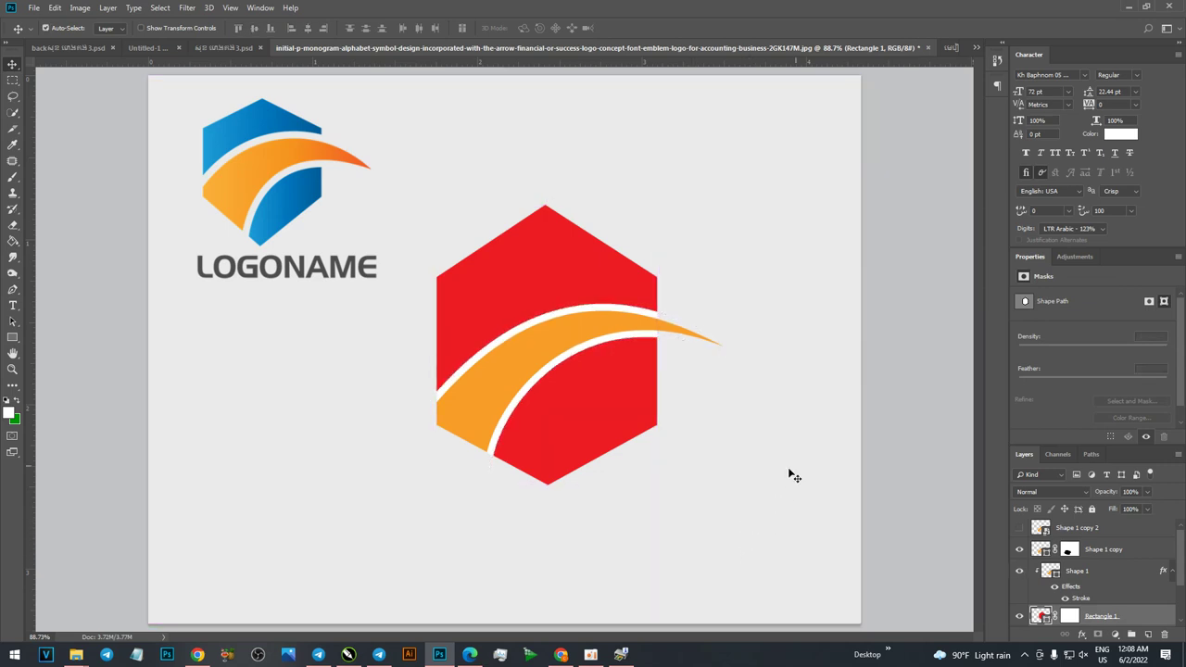
click(788, 476)
Try moving the orange swoosh down and right twice, undoing each move.
drag(676, 338, 713, 371)
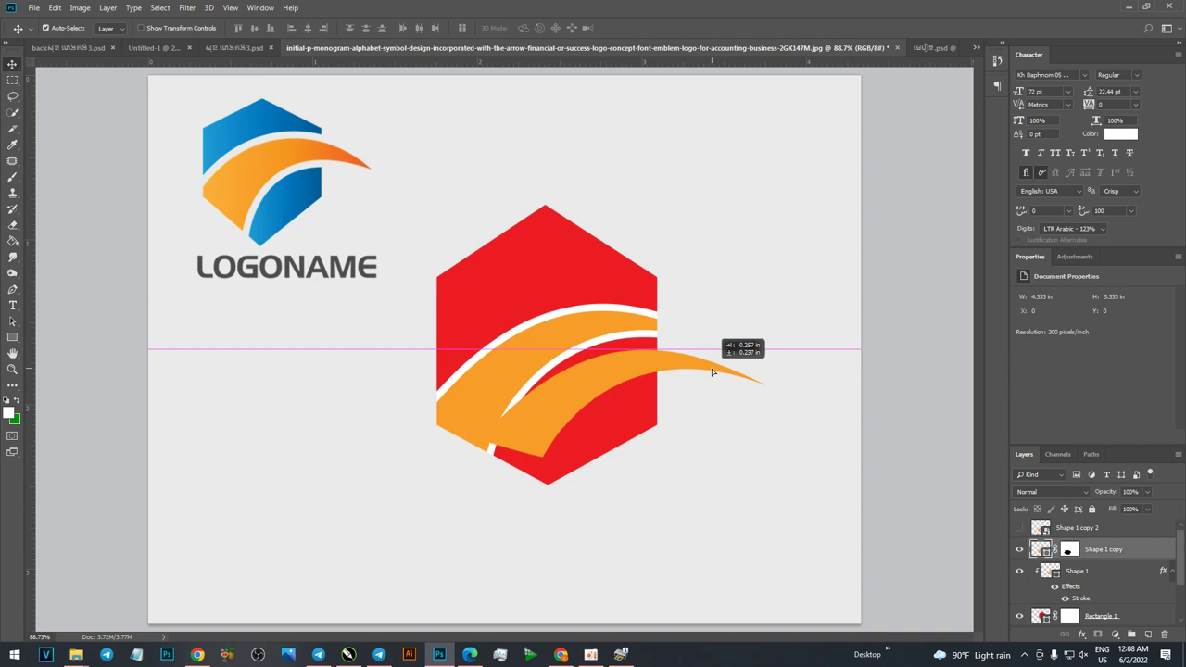
key(ctrl+z)
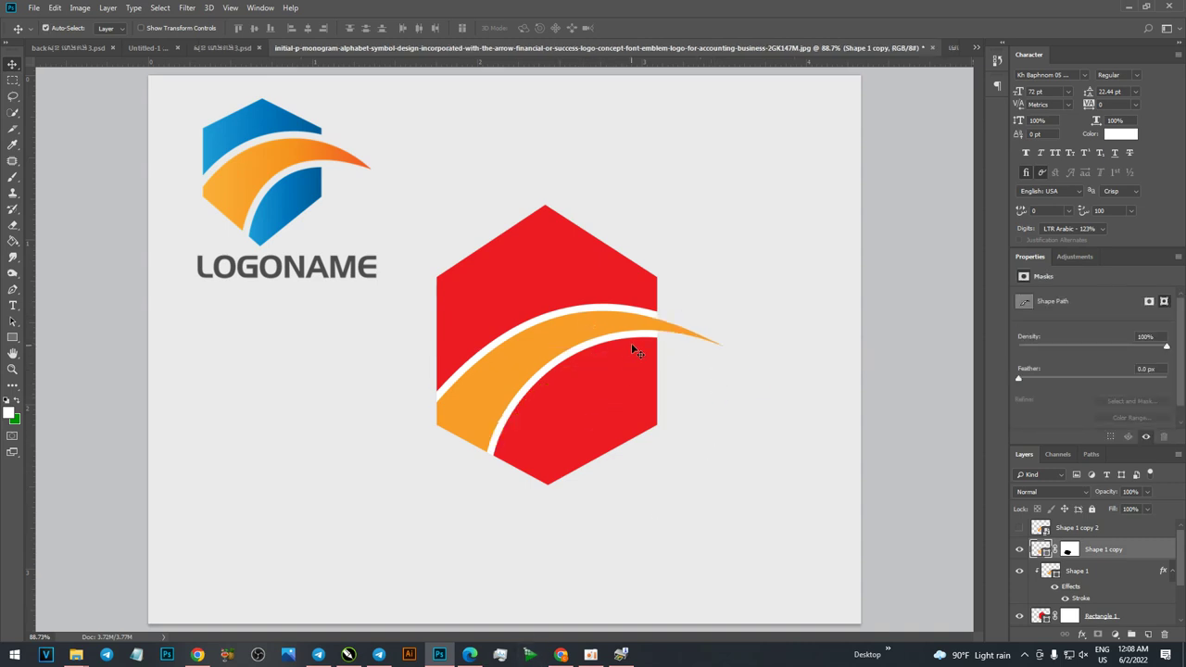
scroll(639, 336, up, 2)
scroll(641, 332, up, 2)
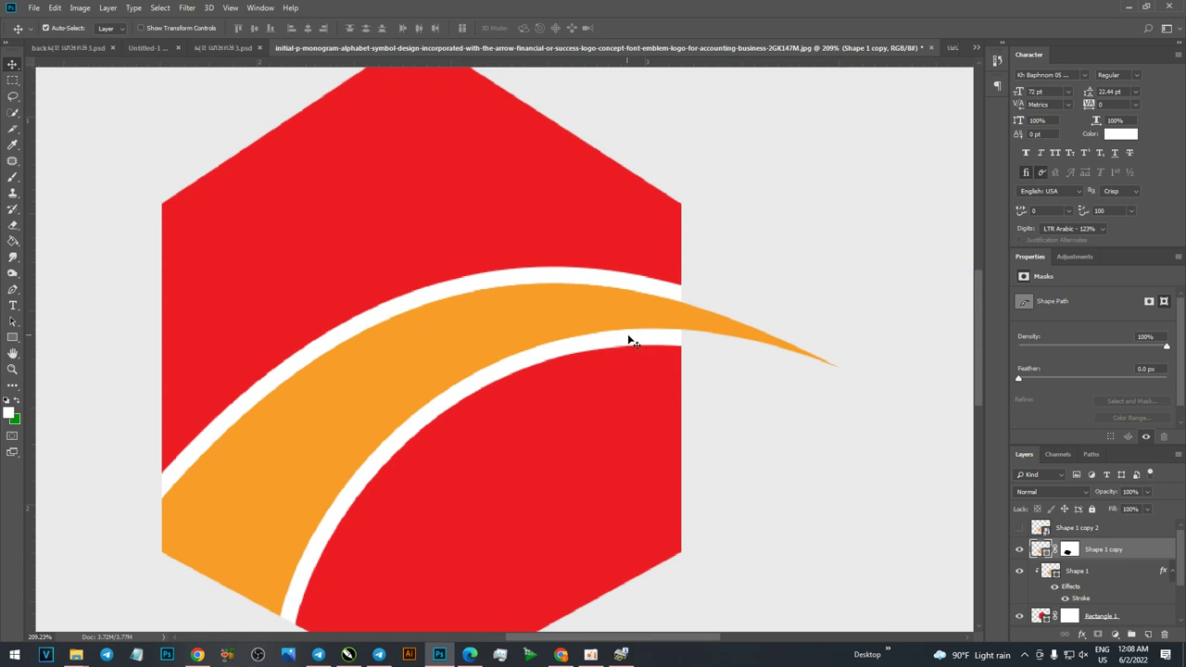
scroll(524, 283, down, 1)
scroll(537, 282, down, 3)
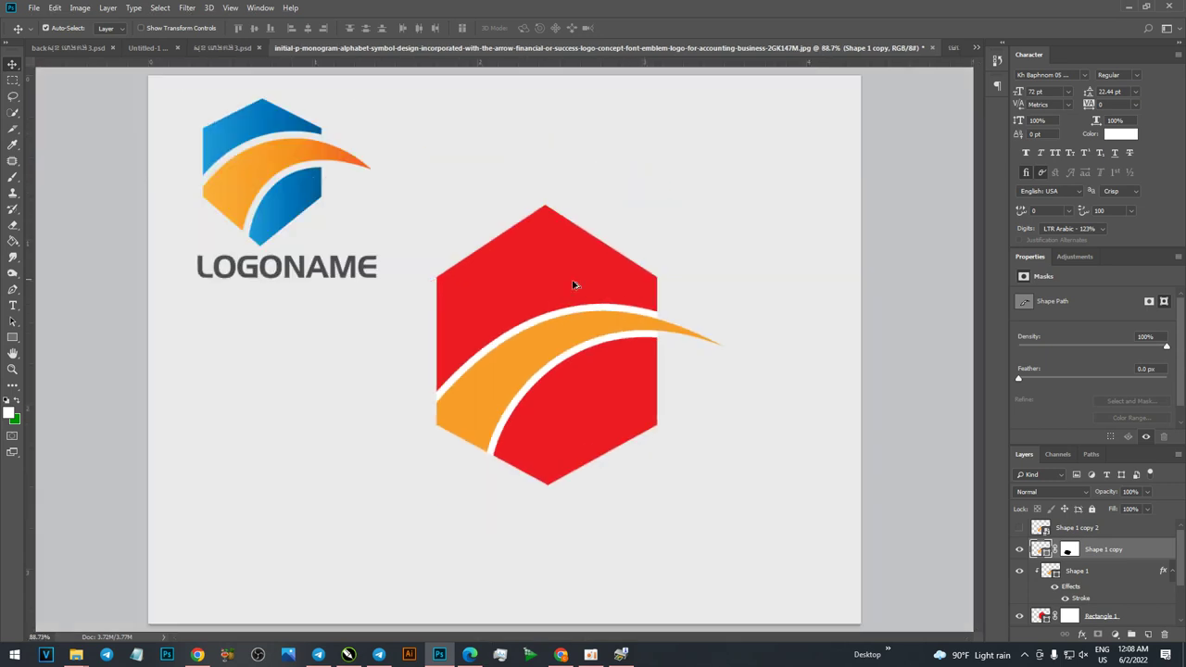
drag(642, 323, 742, 383)
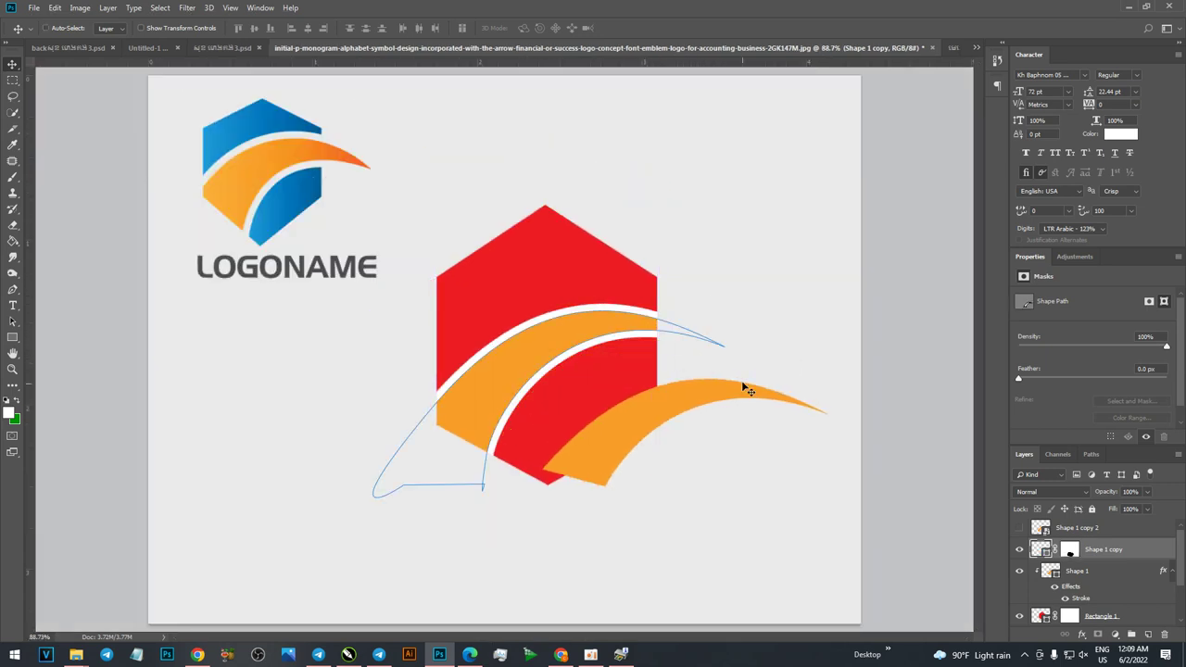
key(ctrl+z)
click(12, 339)
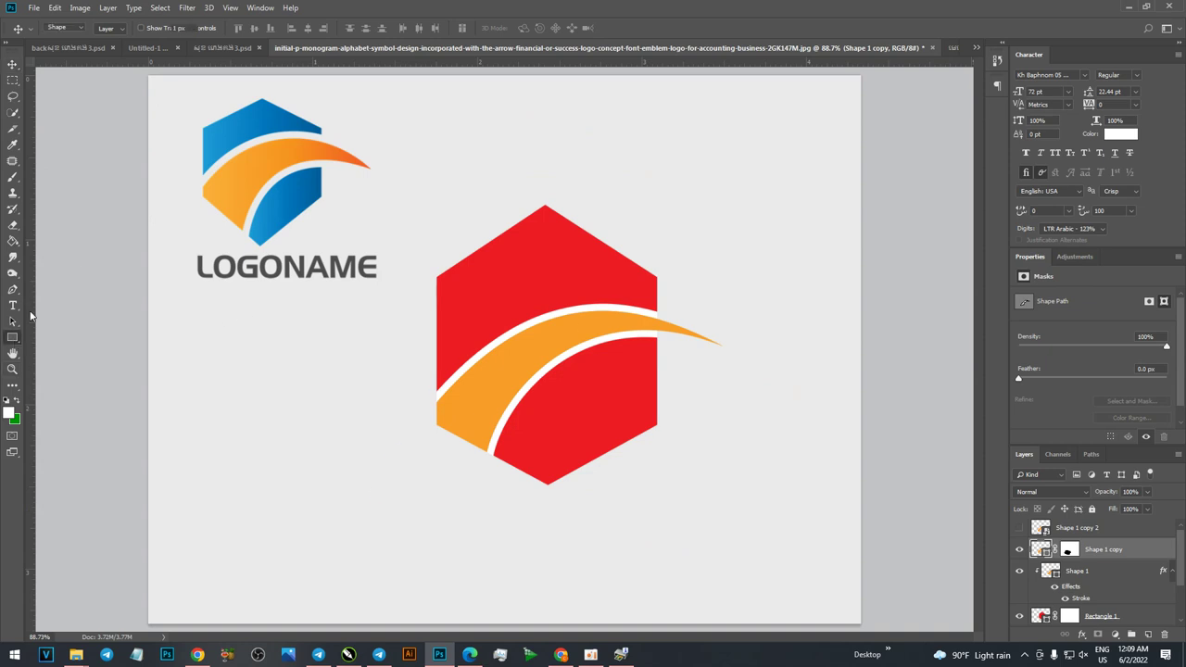
Change the swoosh's shape fill to red, then to green.
click(111, 28)
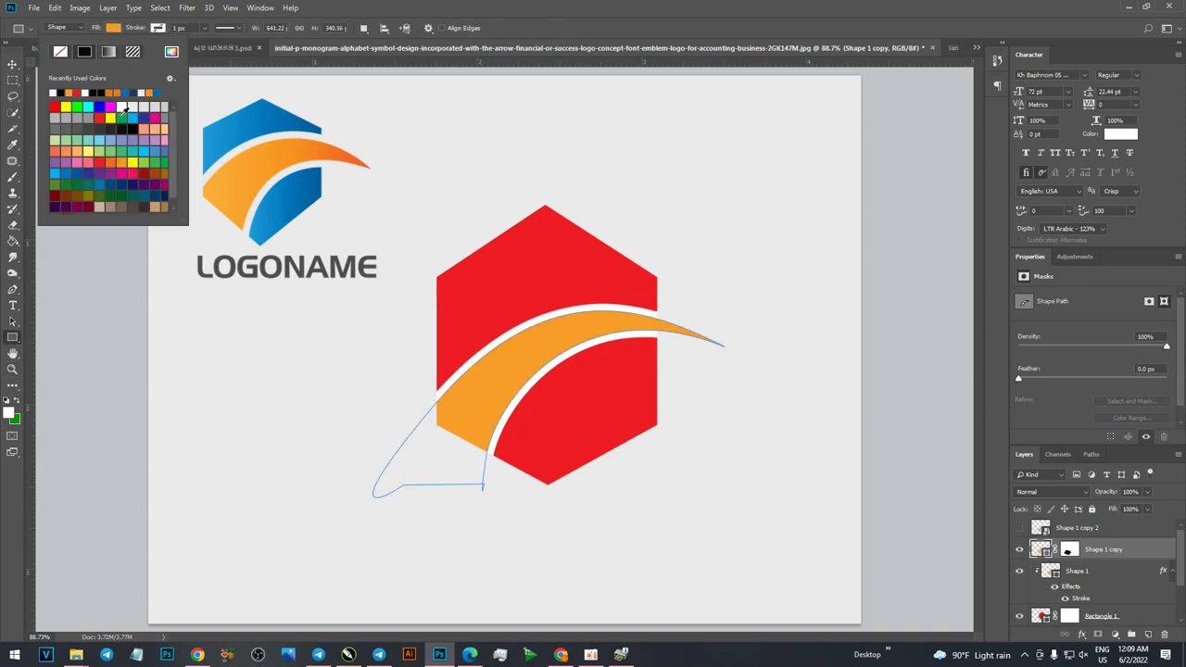
click(516, 329)
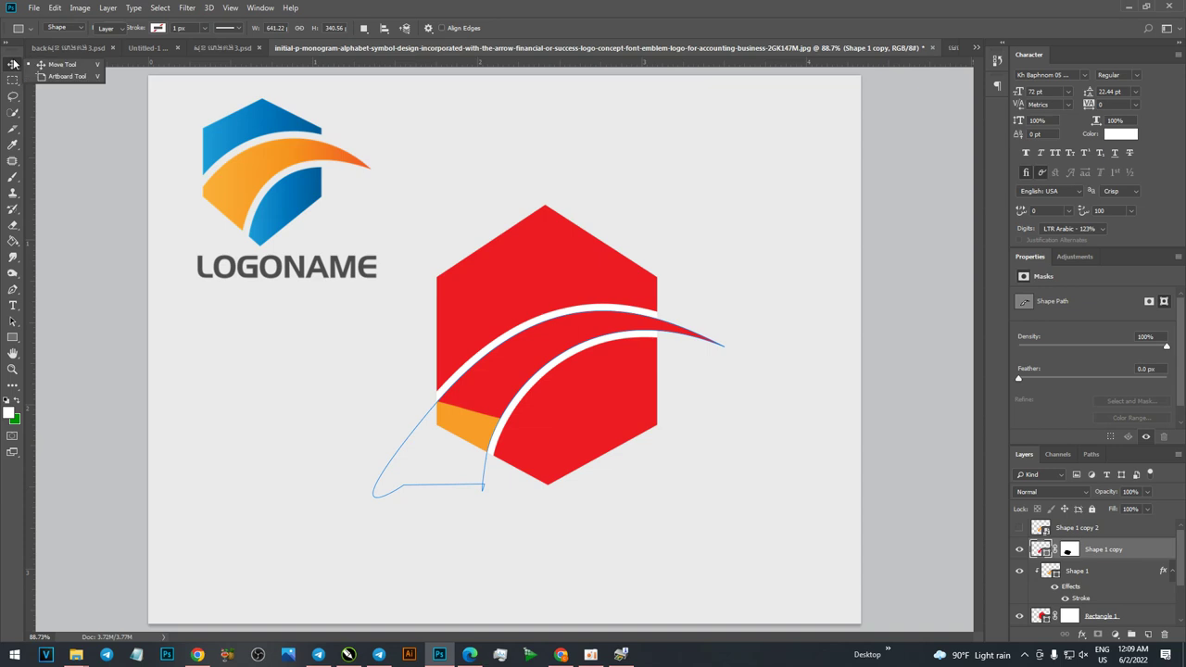
key(v)
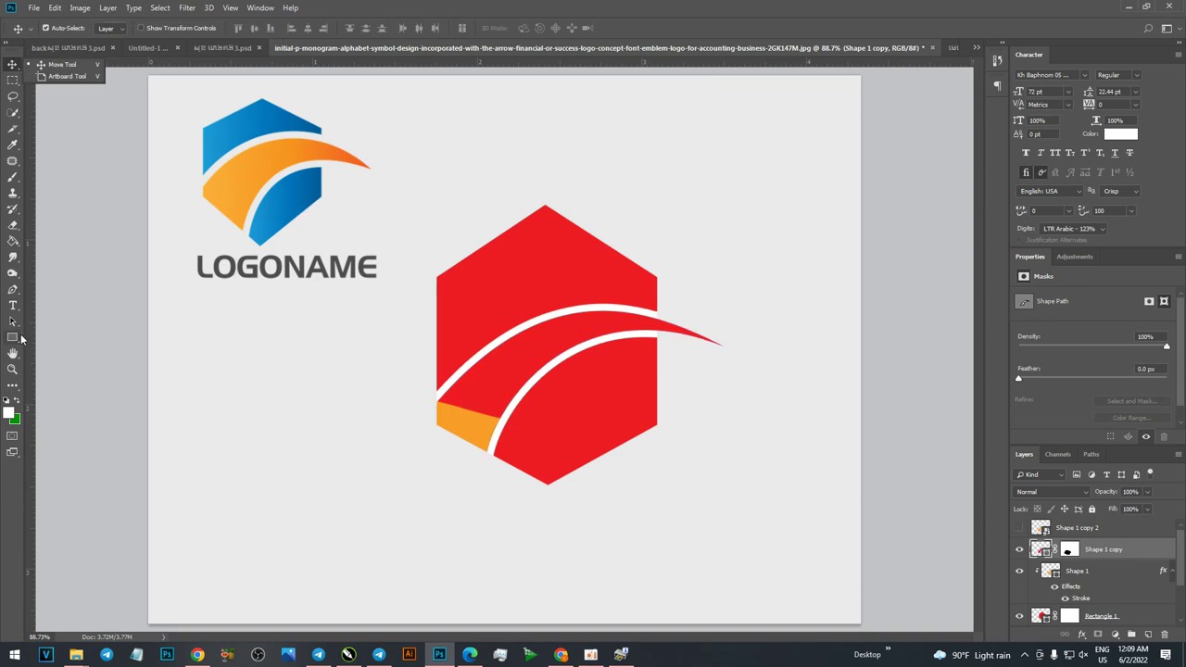
click(13, 337)
click(113, 27)
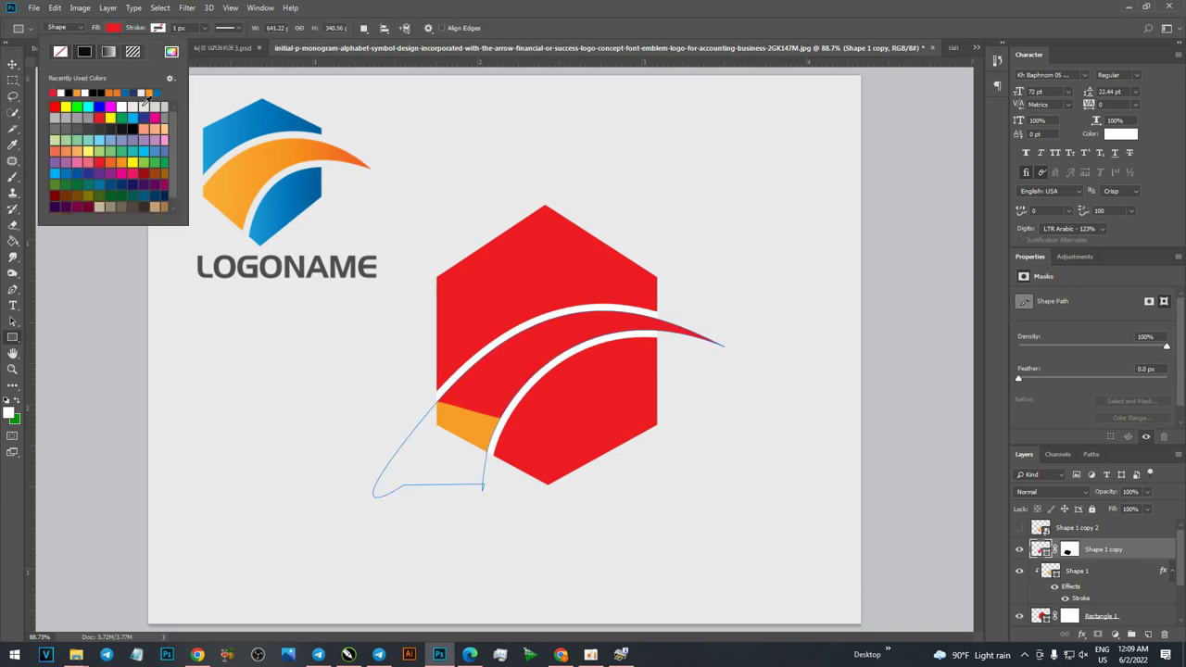
click(118, 117)
click(13, 64)
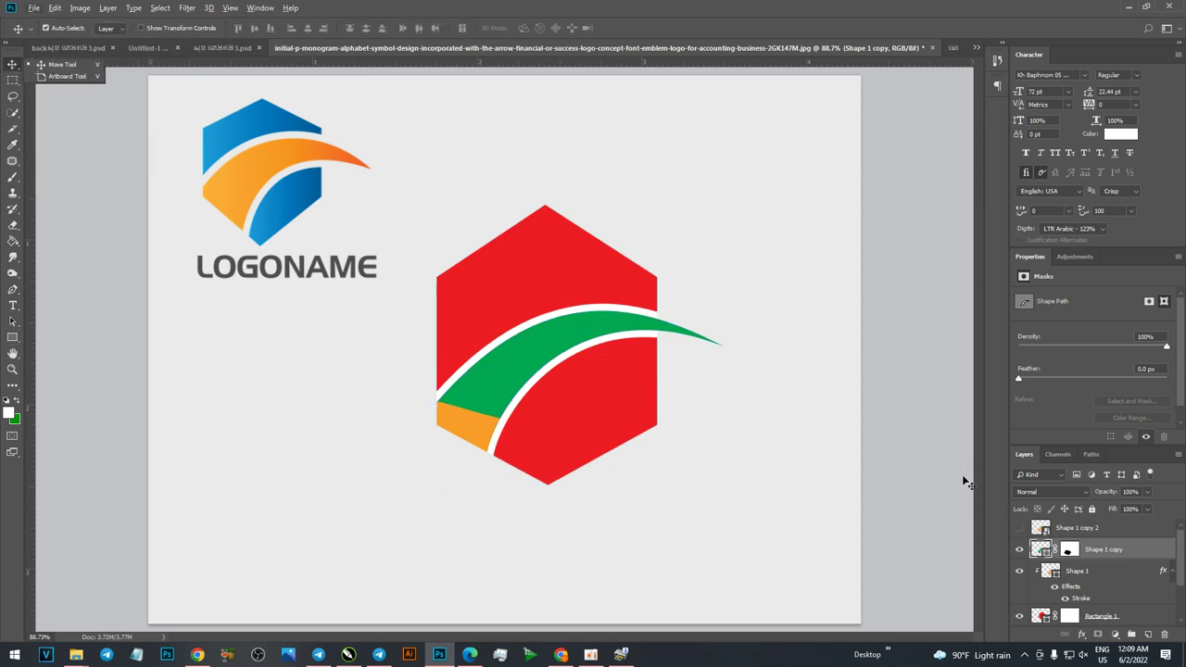
Drag the Shape 1 copy layer mask to the trash to delete it.
scroll(487, 466, up, 1)
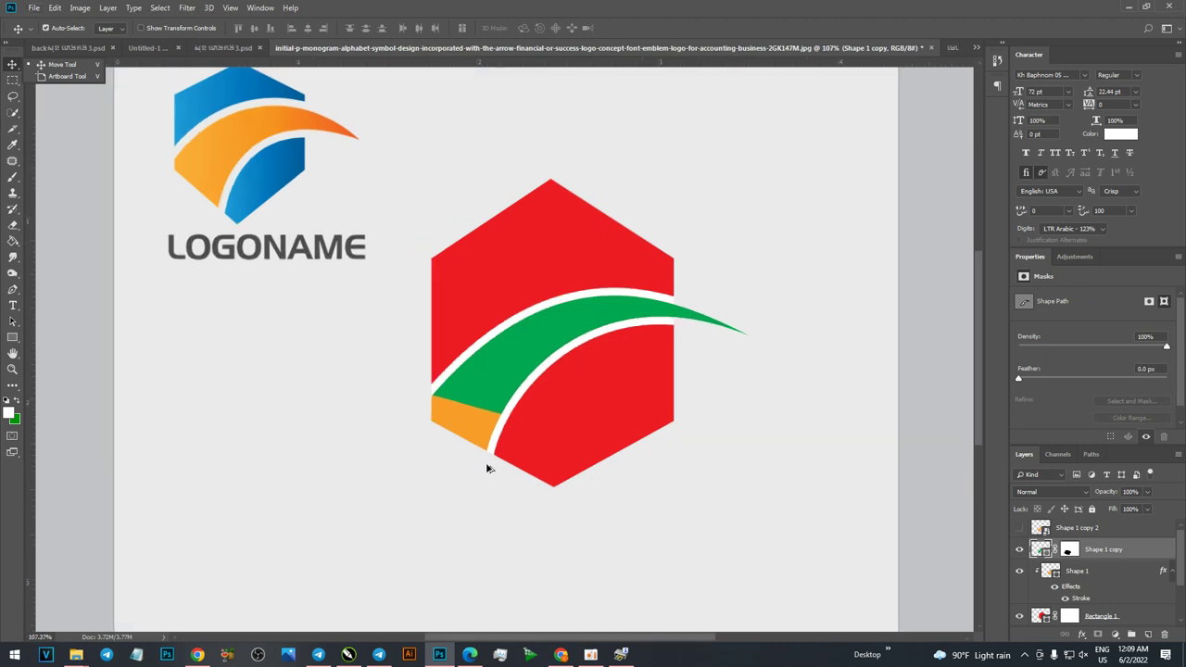
scroll(487, 466, up, 3)
scroll(487, 466, up, 1)
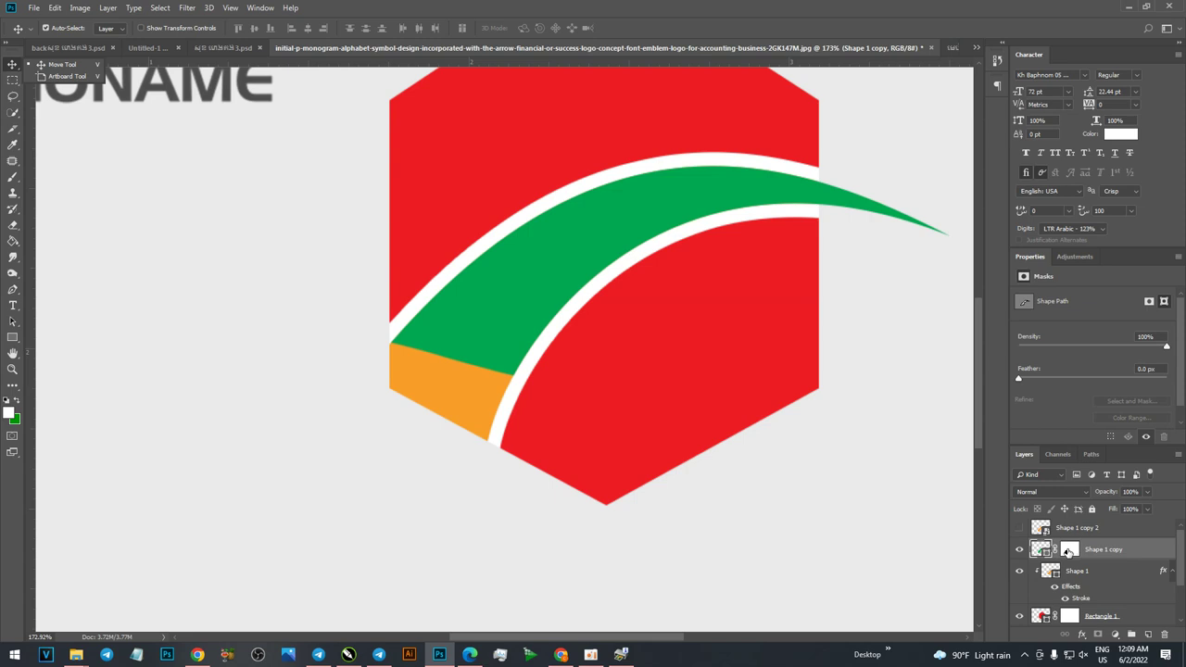
drag(1068, 553, 1167, 639)
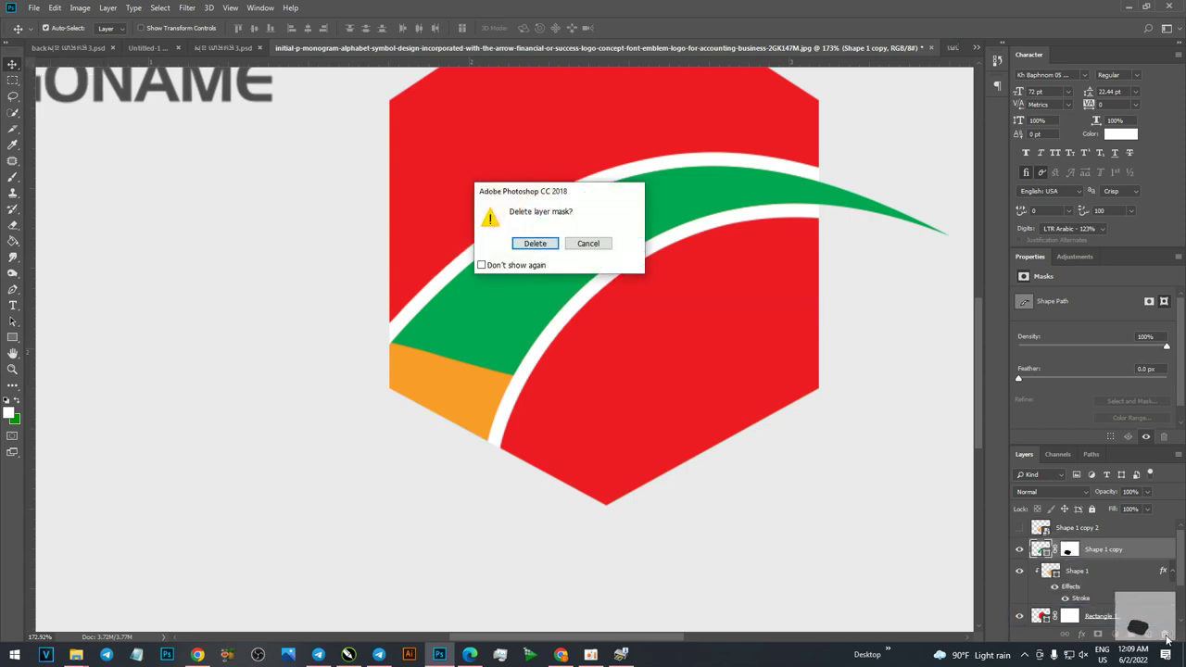
Confirm deleting the old mask and add a fresh layer mask to Shape 1 copy.
click(516, 267)
click(534, 243)
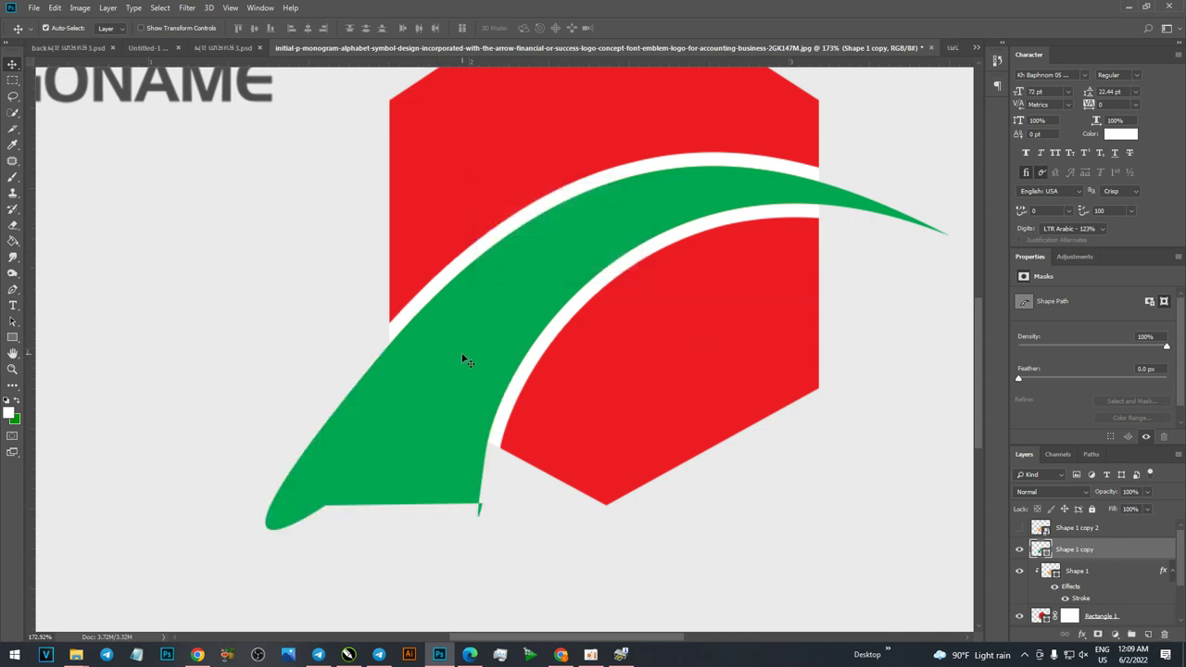
click(1097, 636)
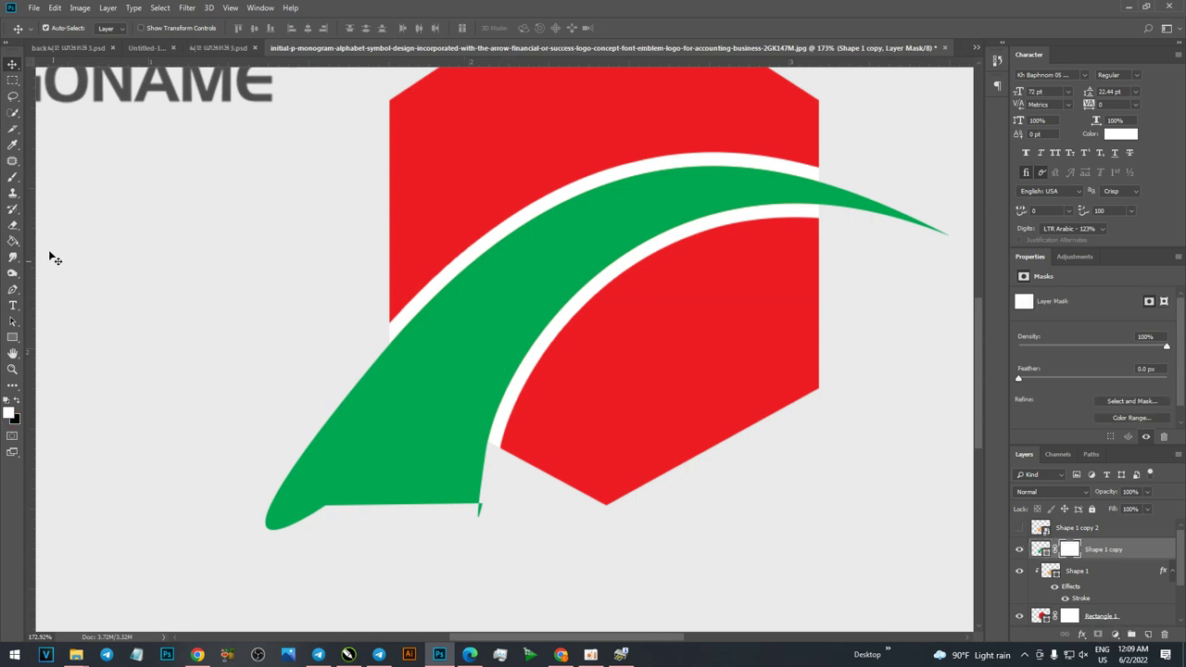
Mask out the swoosh tail left of the hexagon with a rectangular selection.
click(12, 79)
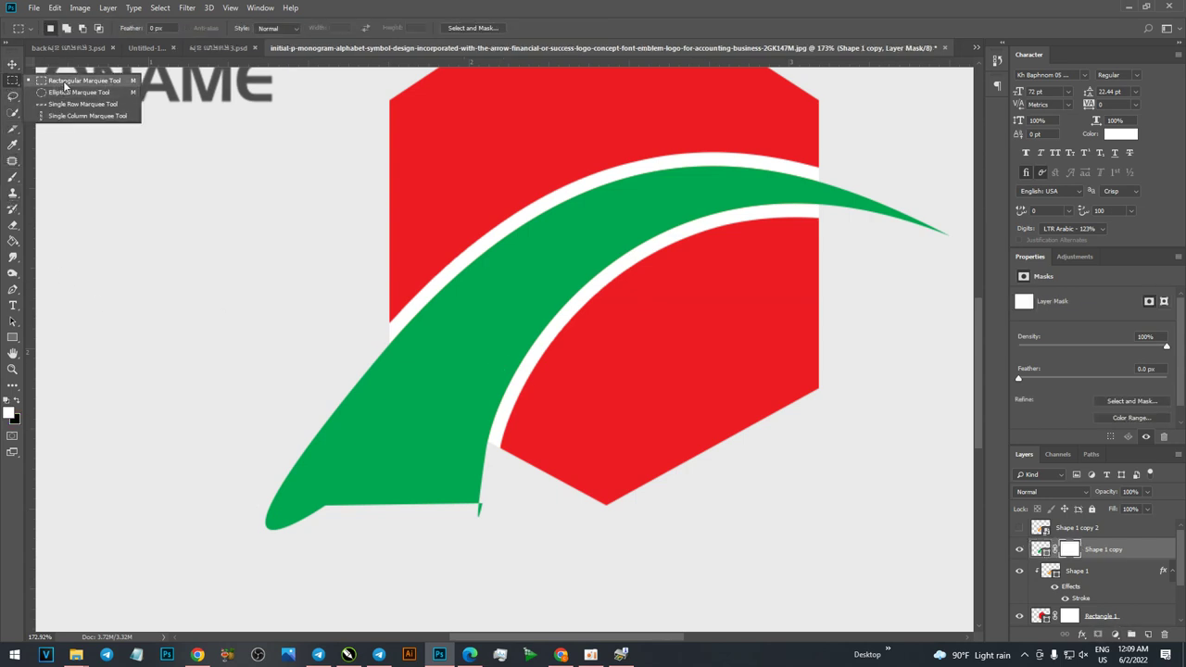
click(63, 81)
drag(274, 188, 291, 422)
click(137, 280)
drag(135, 174, 389, 559)
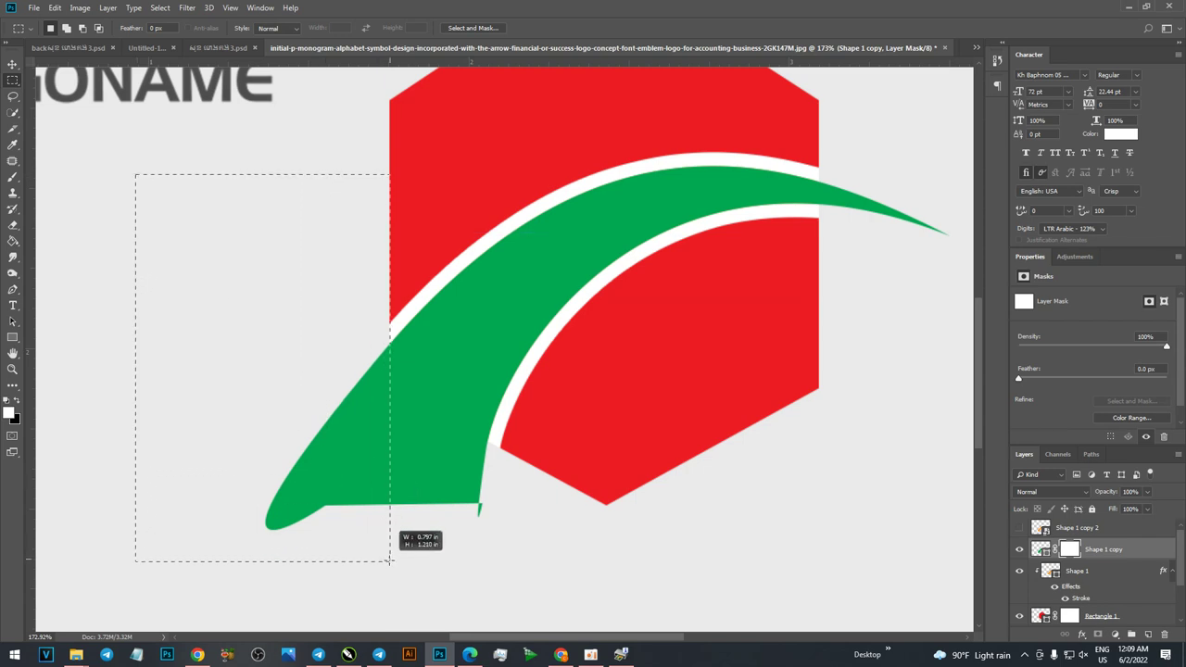
drag(389, 558, 390, 561)
key(Delete)
key(ctrl+d)
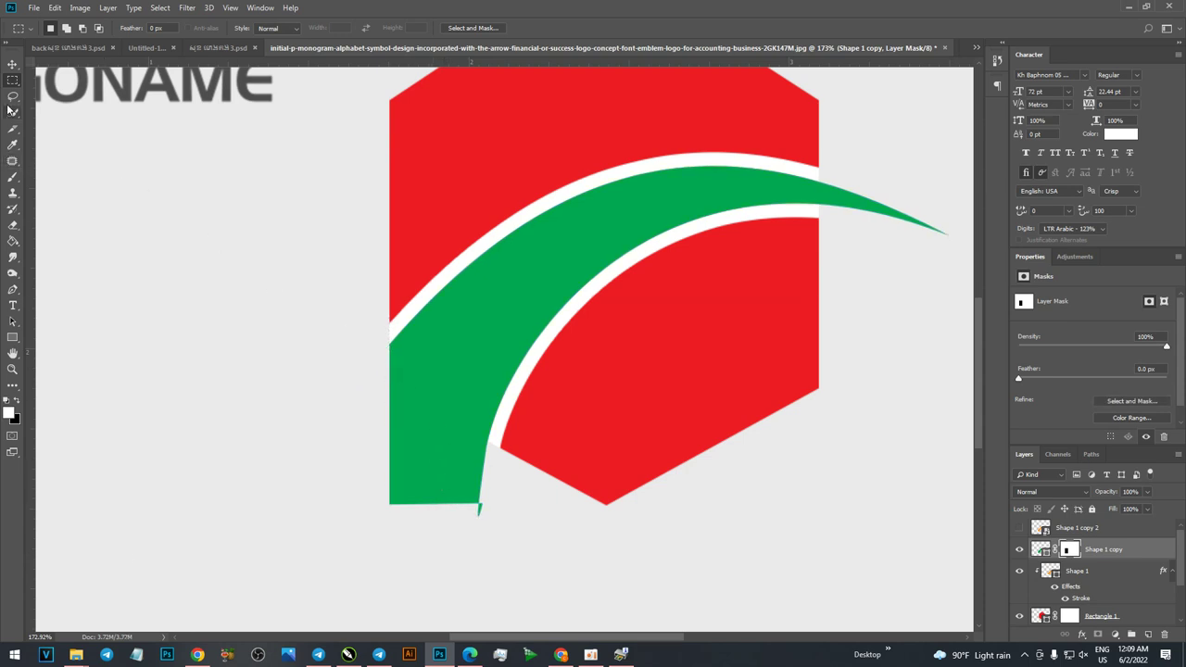
Draw a Pen-tool path enclosing the strip's overhang below the hexagon's bottom-left edge.
key(p)
click(62, 27)
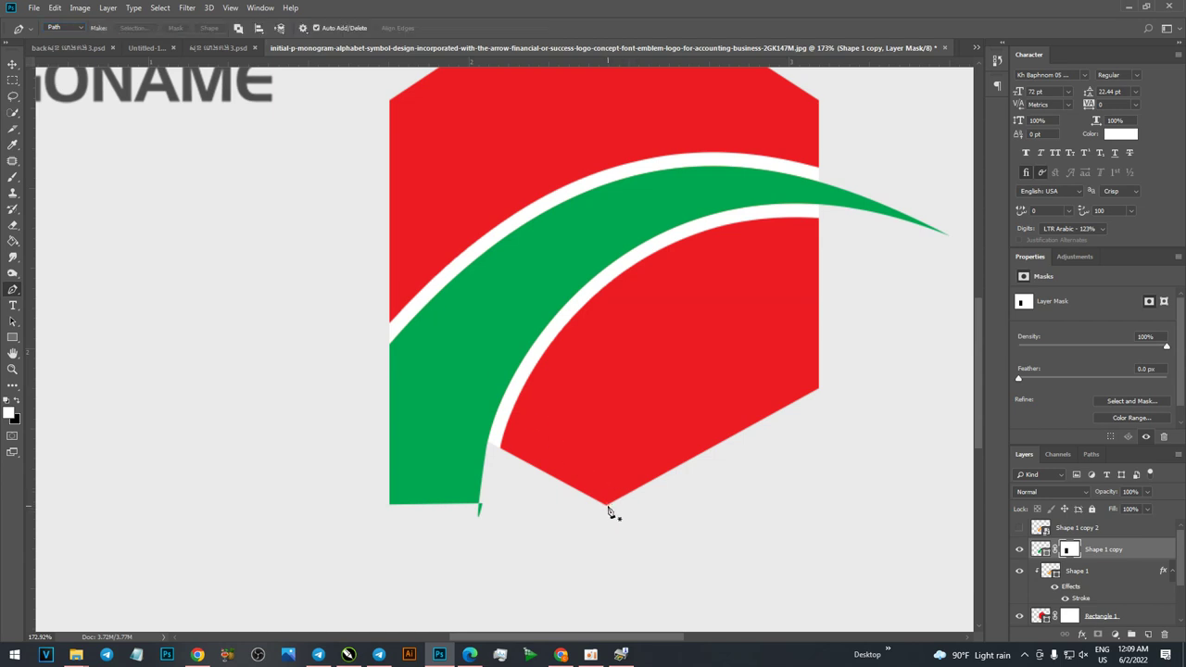
click(500, 452)
drag(591, 498, 604, 498)
click(606, 509)
drag(605, 506, 293, 339)
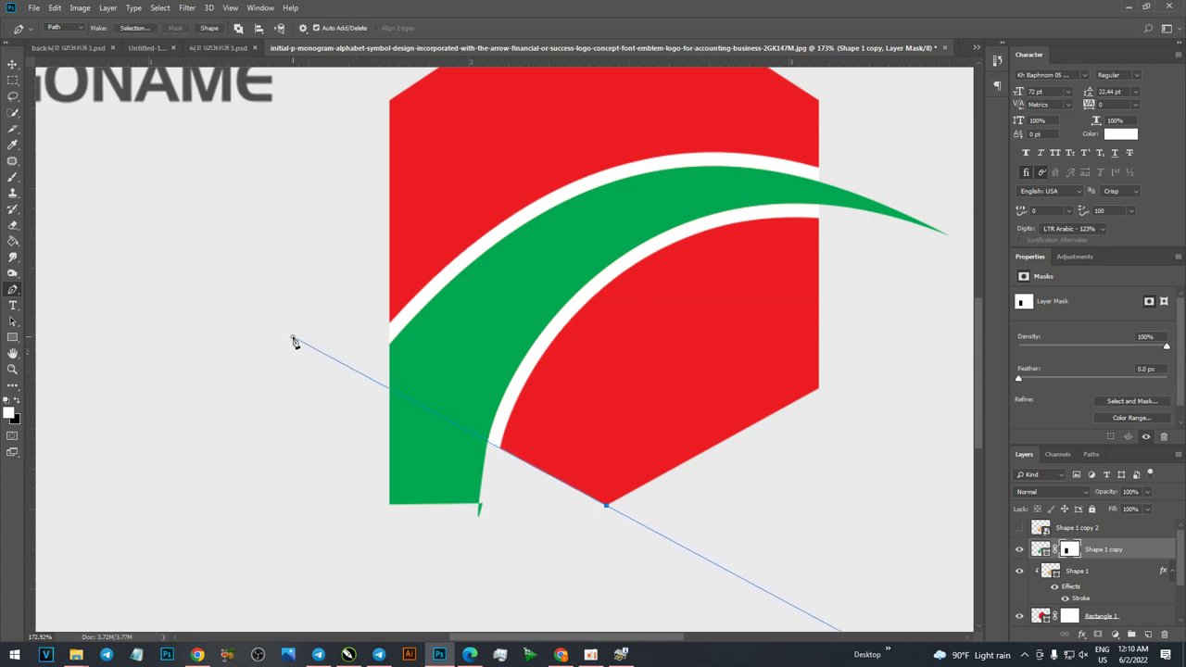
click(291, 337)
click(250, 463)
drag(369, 572, 405, 574)
click(644, 572)
click(607, 505)
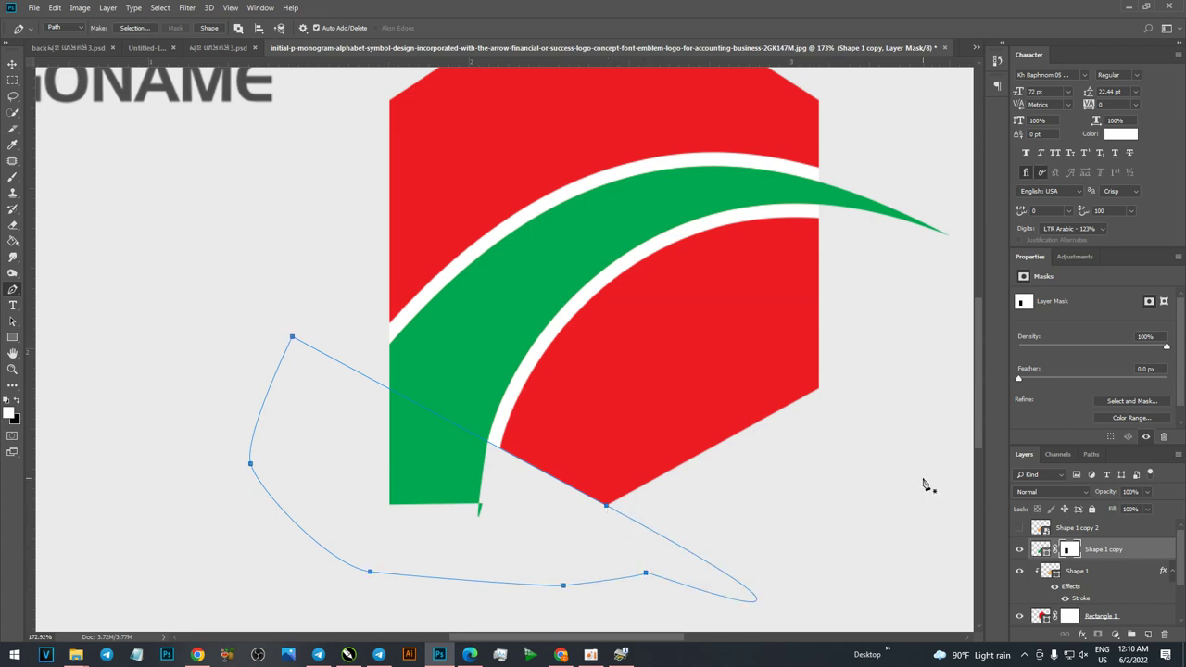
Turn the path into a selection, mask out the overhang, and fit the document in view.
key(ctrl+Return)
key(Delete)
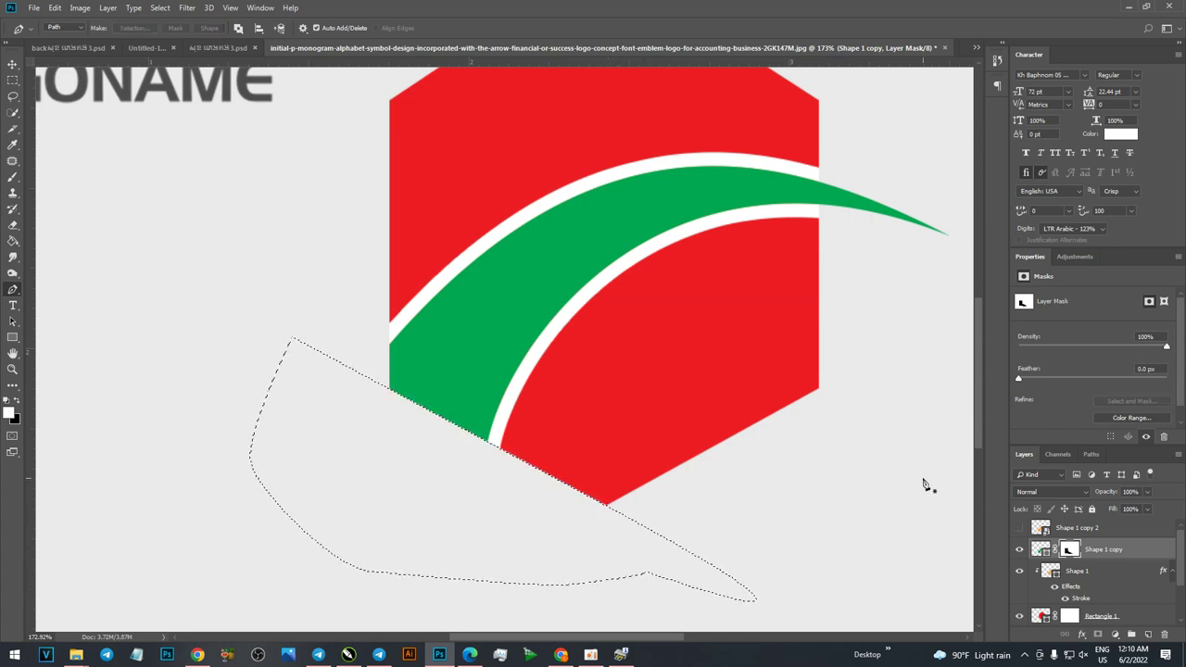
key(ctrl+d)
click(12, 64)
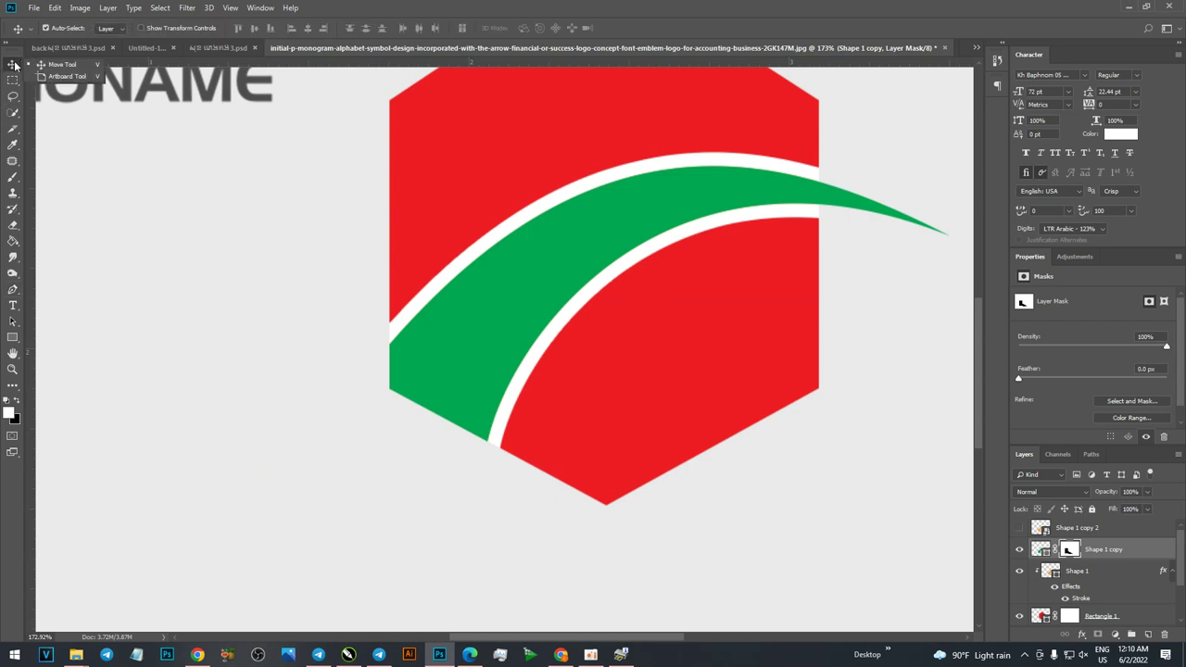
key(ctrl+0)
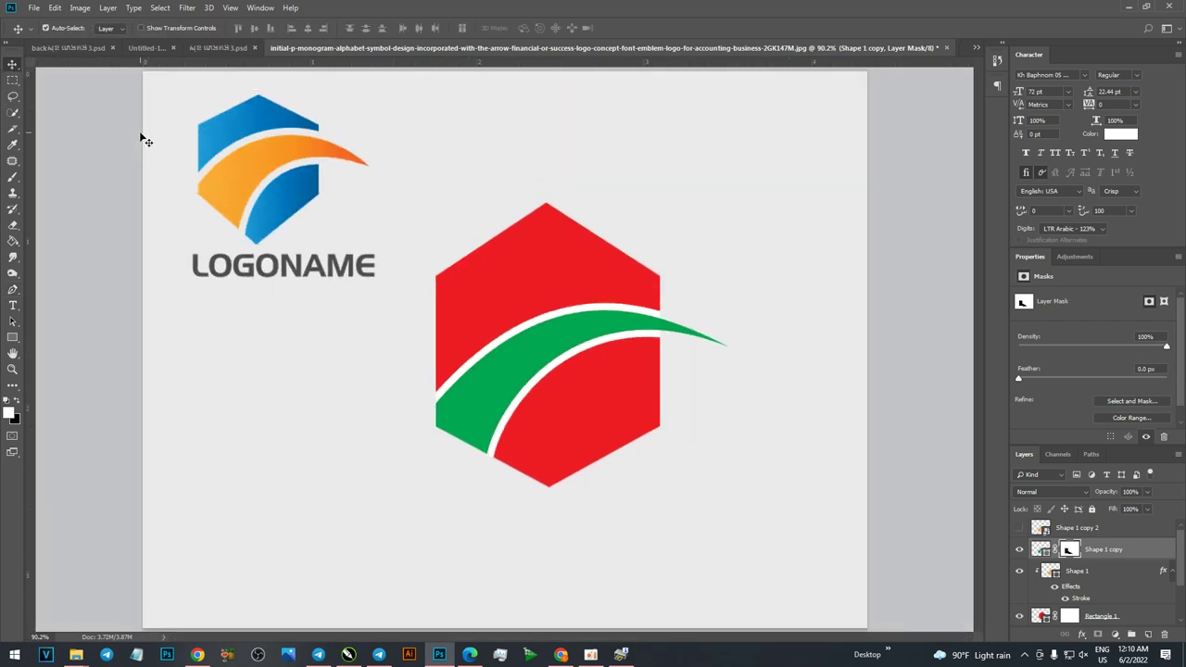
Undo an accidental strip move and switch the swoosh fill to a red-to-green gradient preset.
drag(654, 331, 720, 384)
key(ctrl+z)
click(1040, 549)
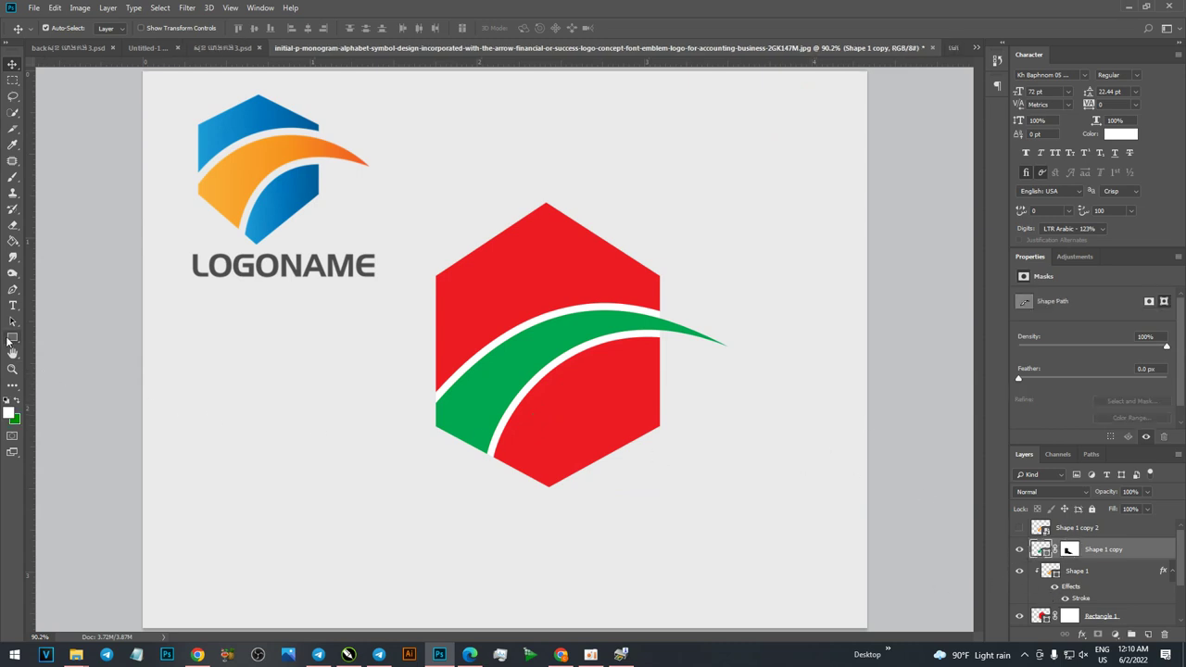
click(13, 337)
click(111, 28)
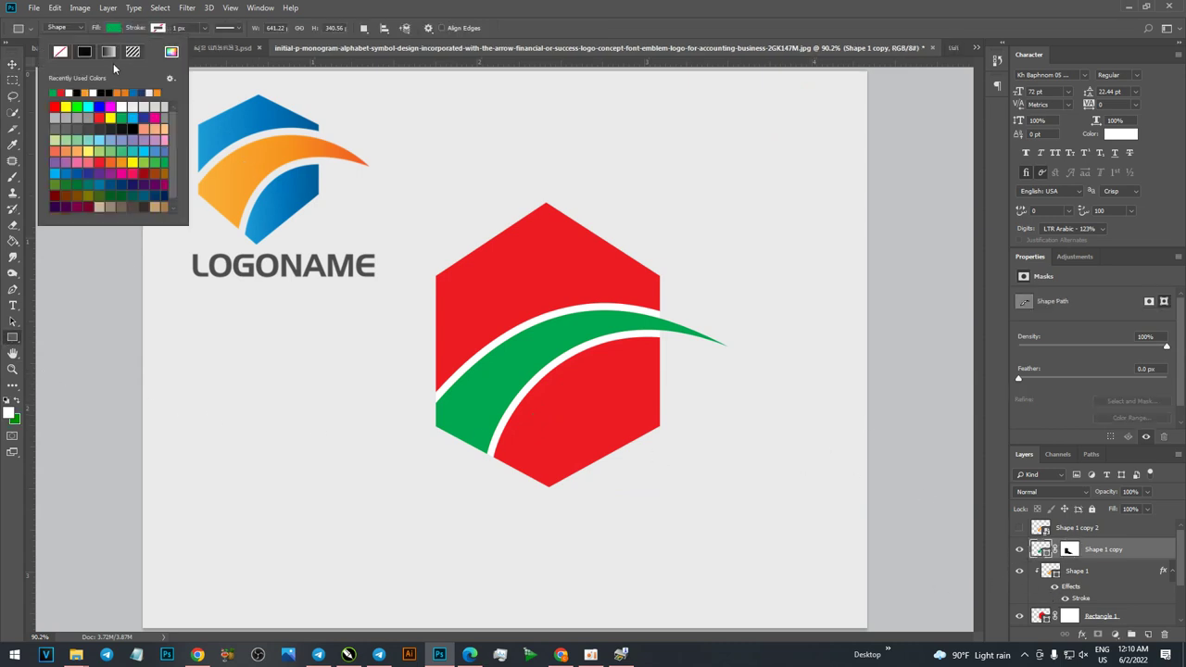
click(109, 52)
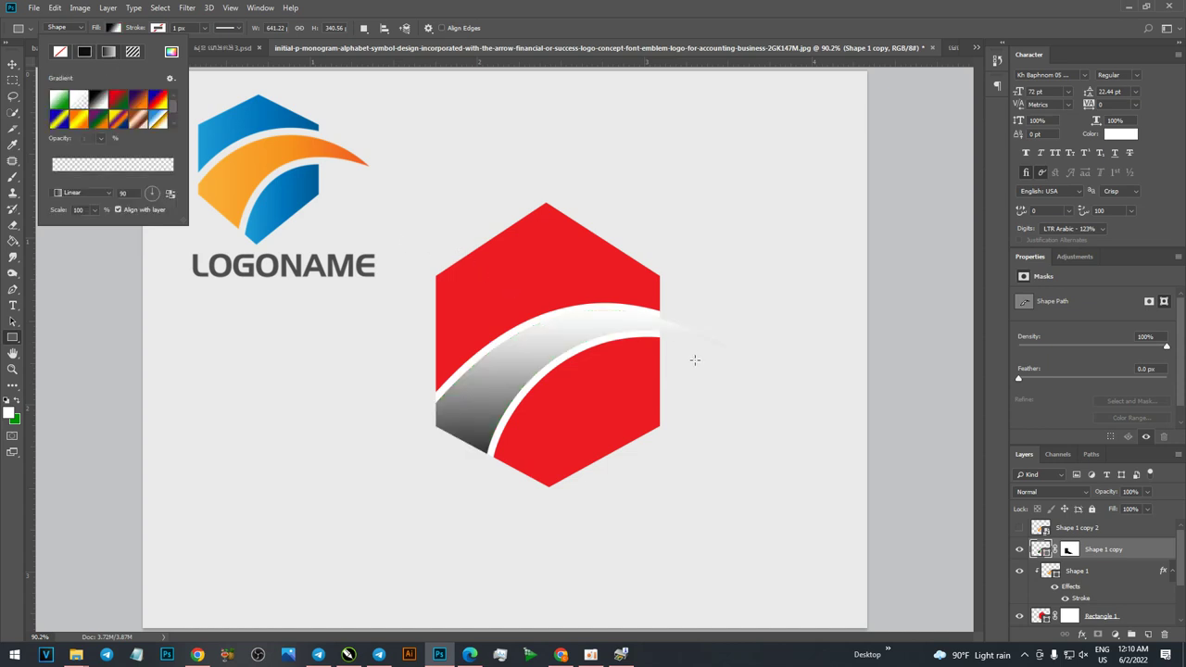
click(120, 102)
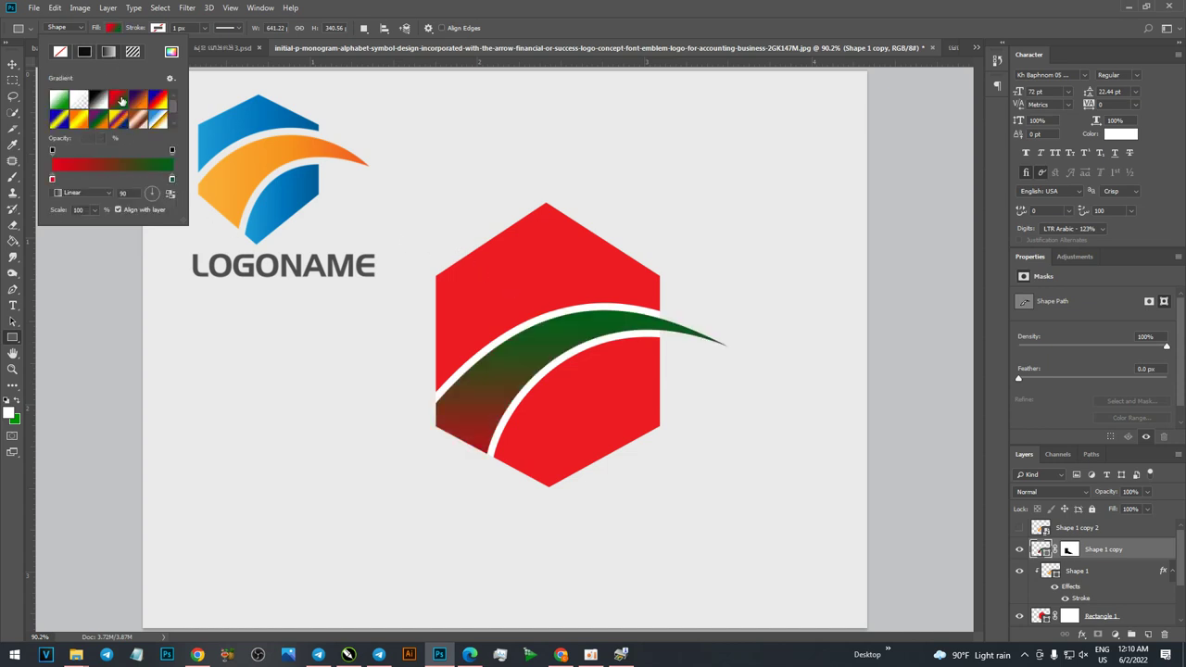
Set the right gradient stop to orange and the left stop to near-white.
double_click(172, 179)
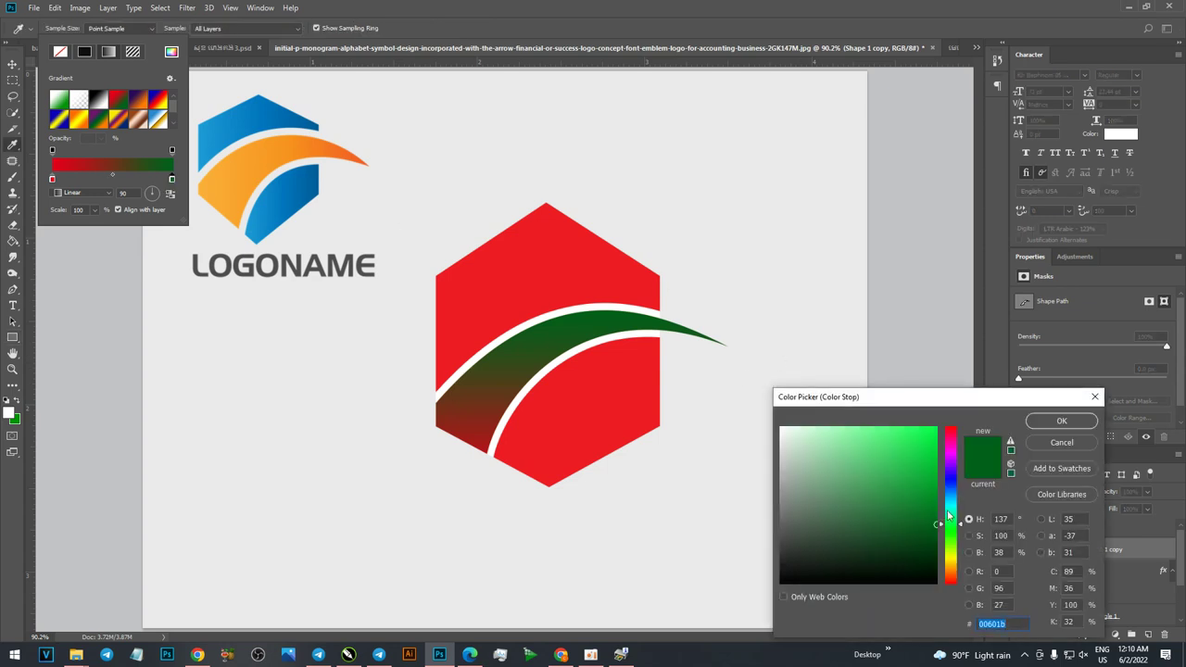
drag(953, 575, 952, 569)
click(939, 480)
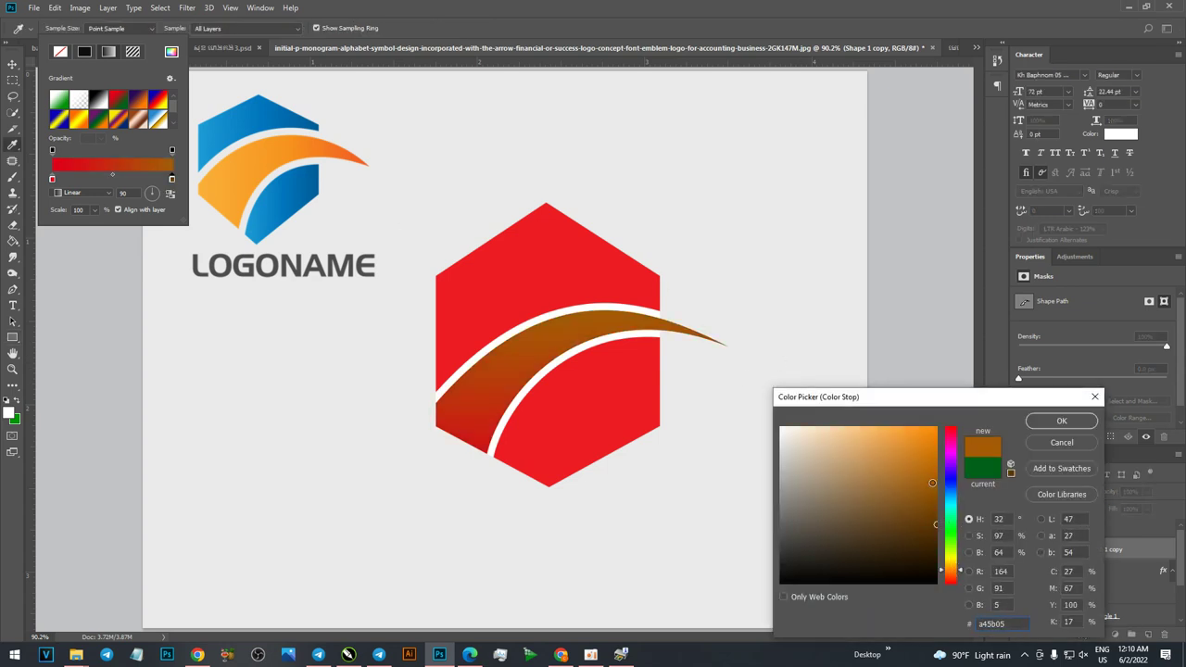
click(1062, 422)
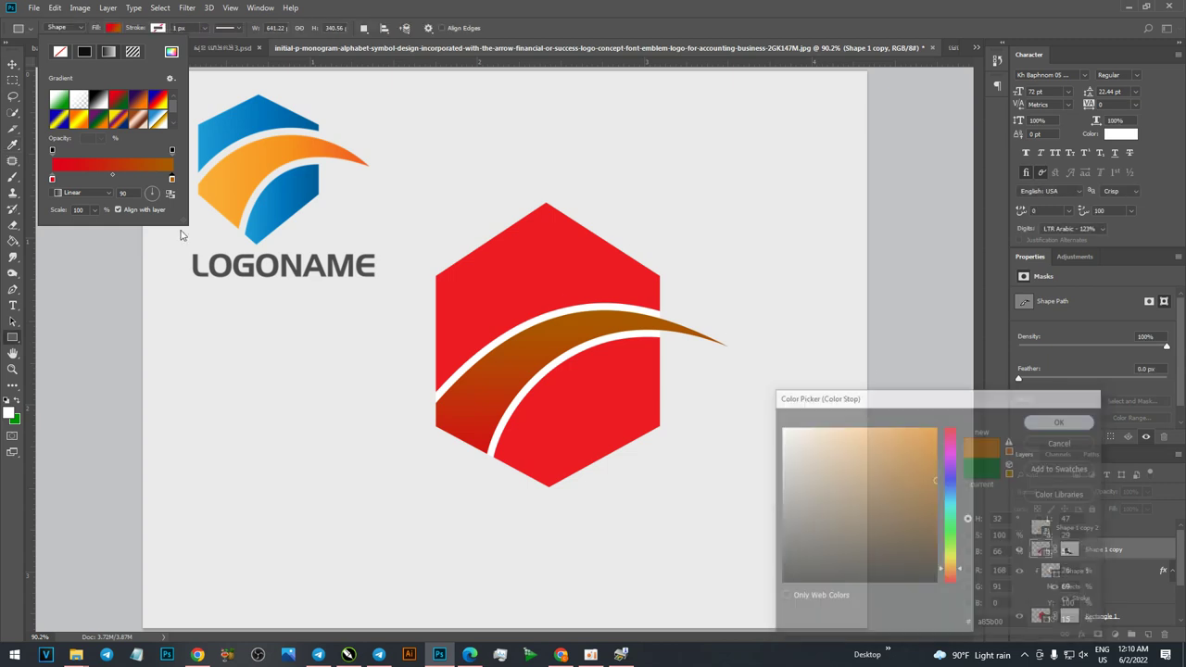
click(422, 390)
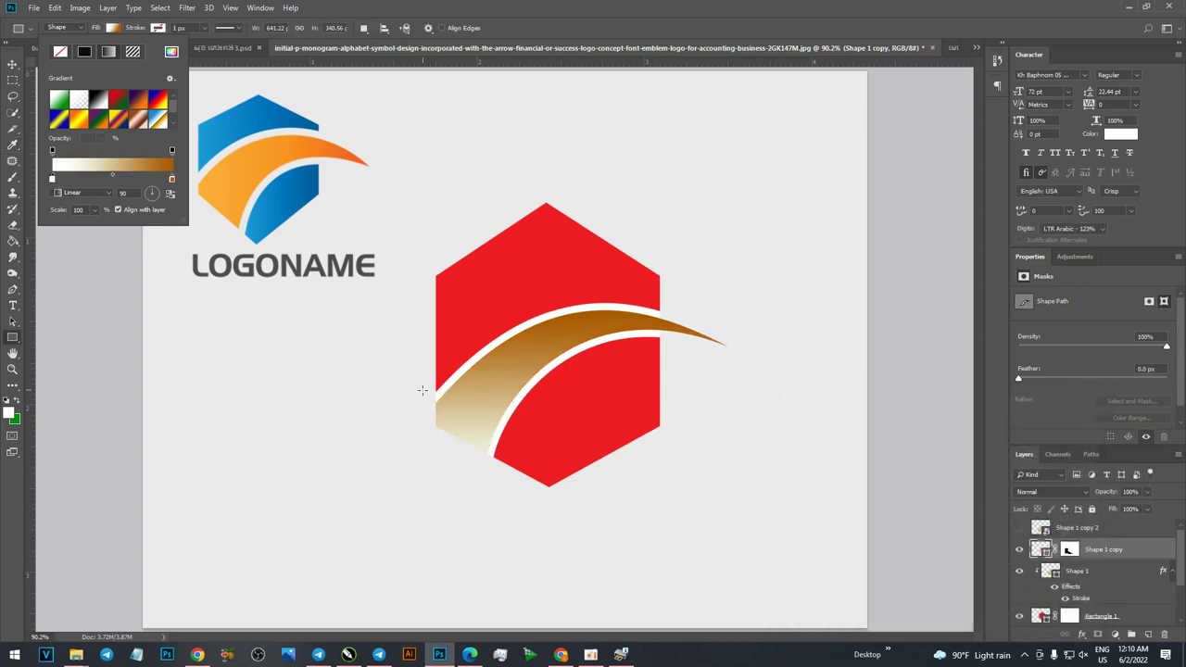
key(ctrl+z)
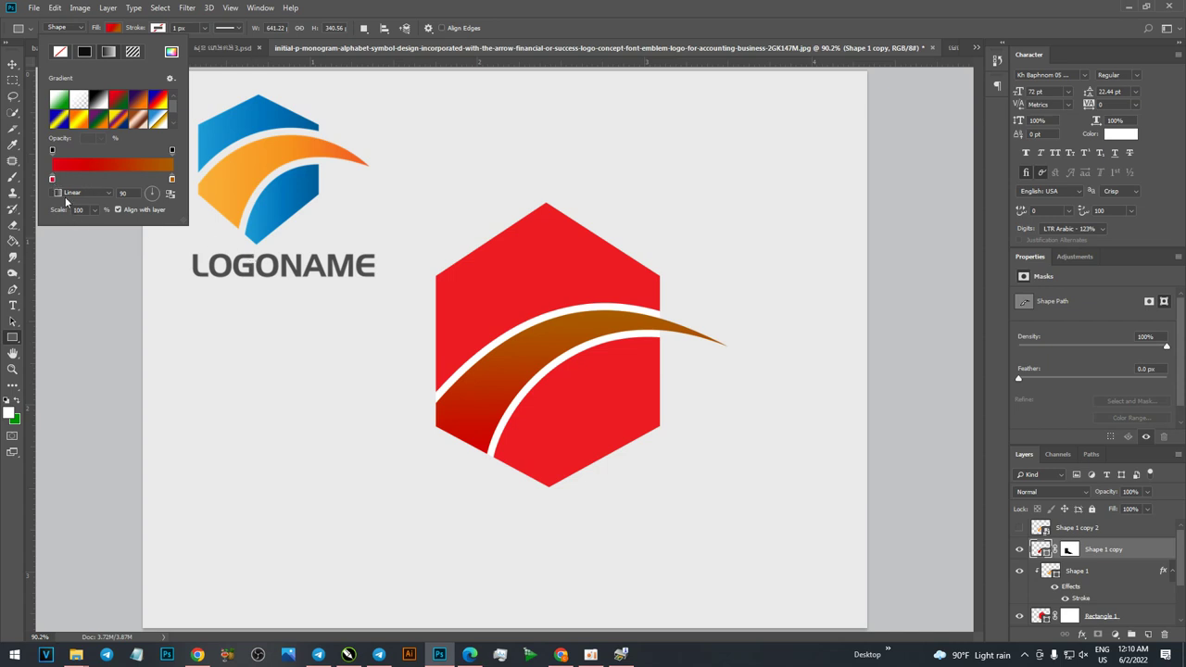
key(ctrl+shift+z)
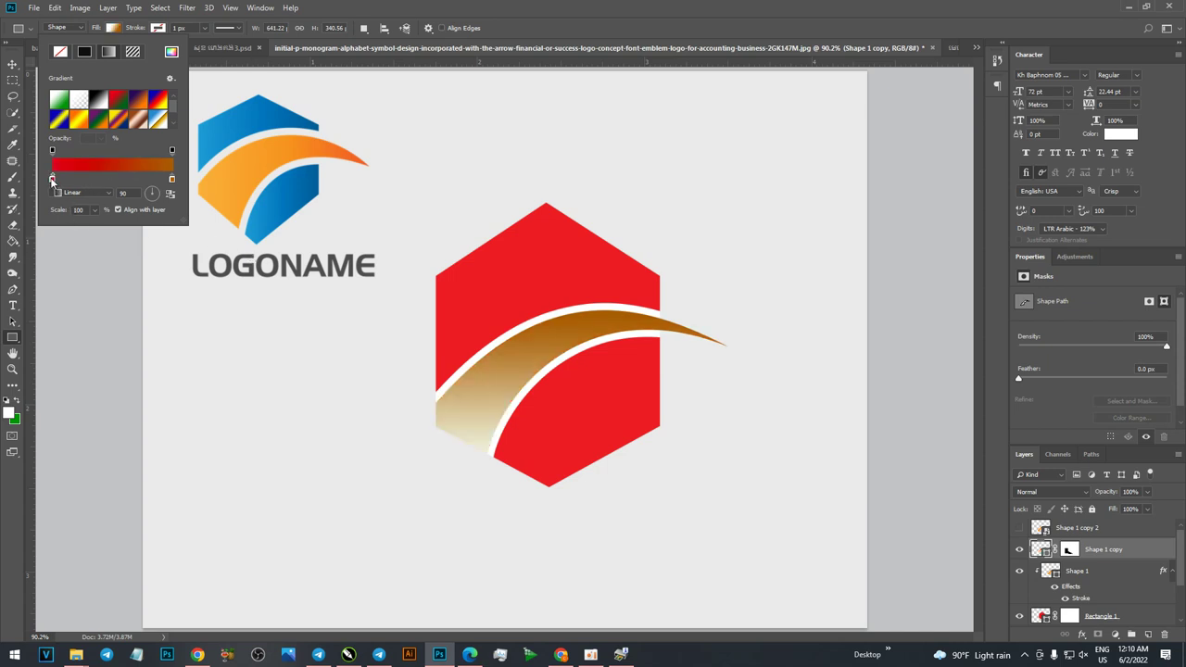
Recolour the gradient stops to gold on the left and brighter orange on the right.
double_click(52, 179)
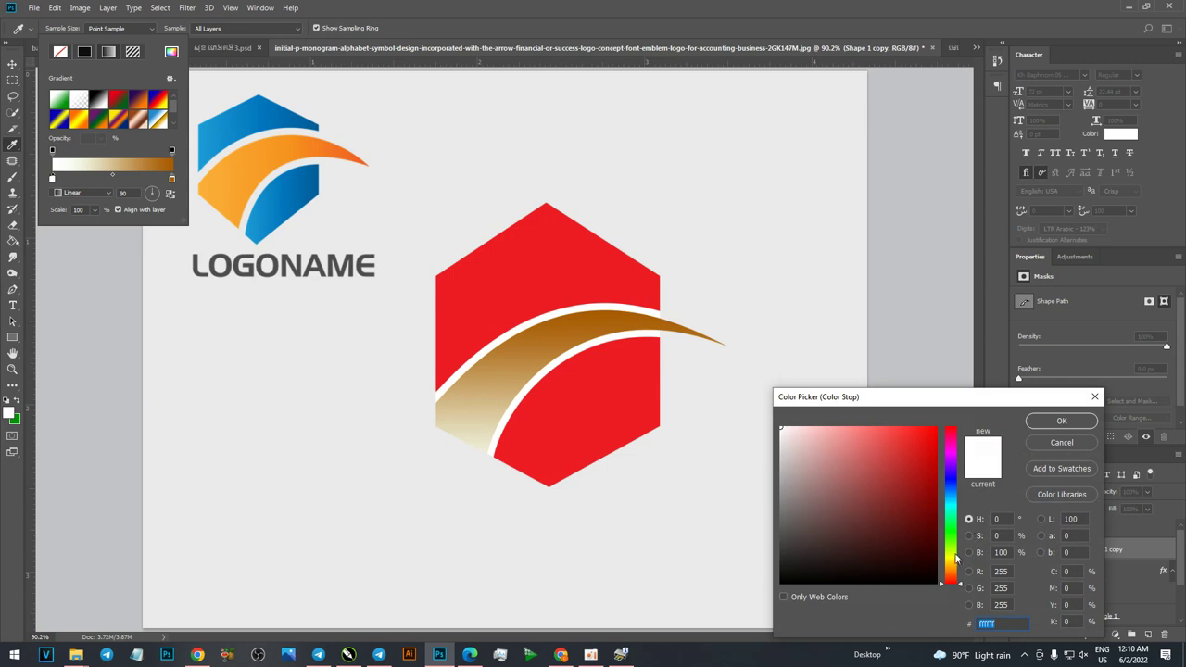
drag(952, 569, 951, 564)
click(903, 427)
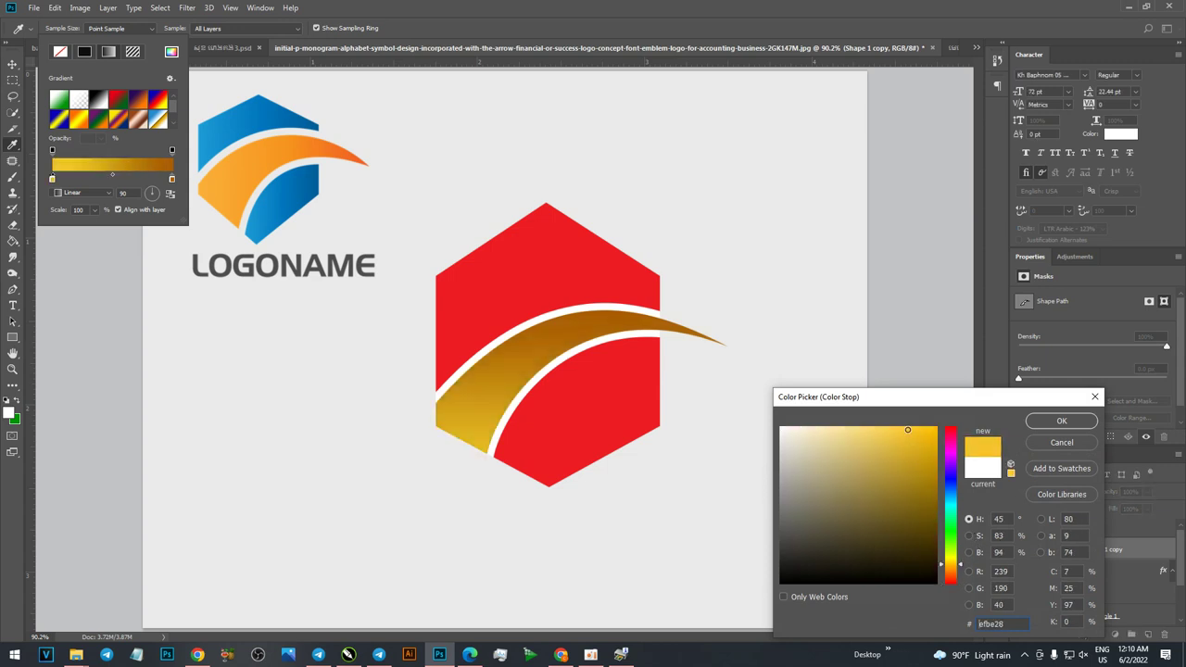
click(1062, 421)
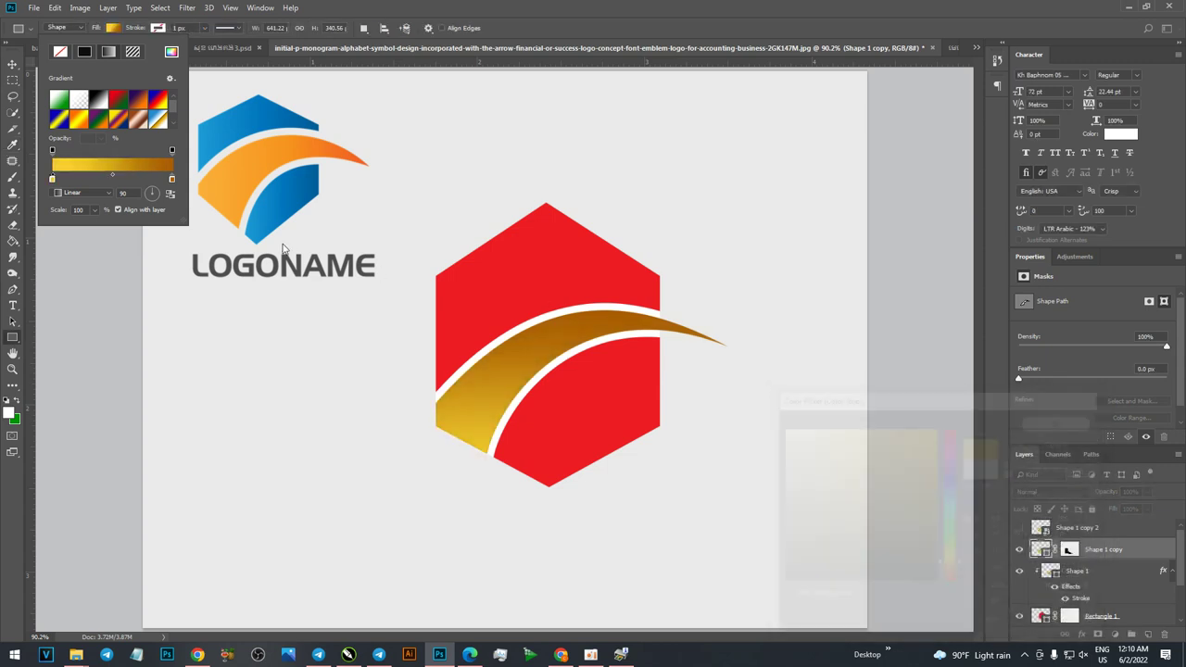
double_click(172, 179)
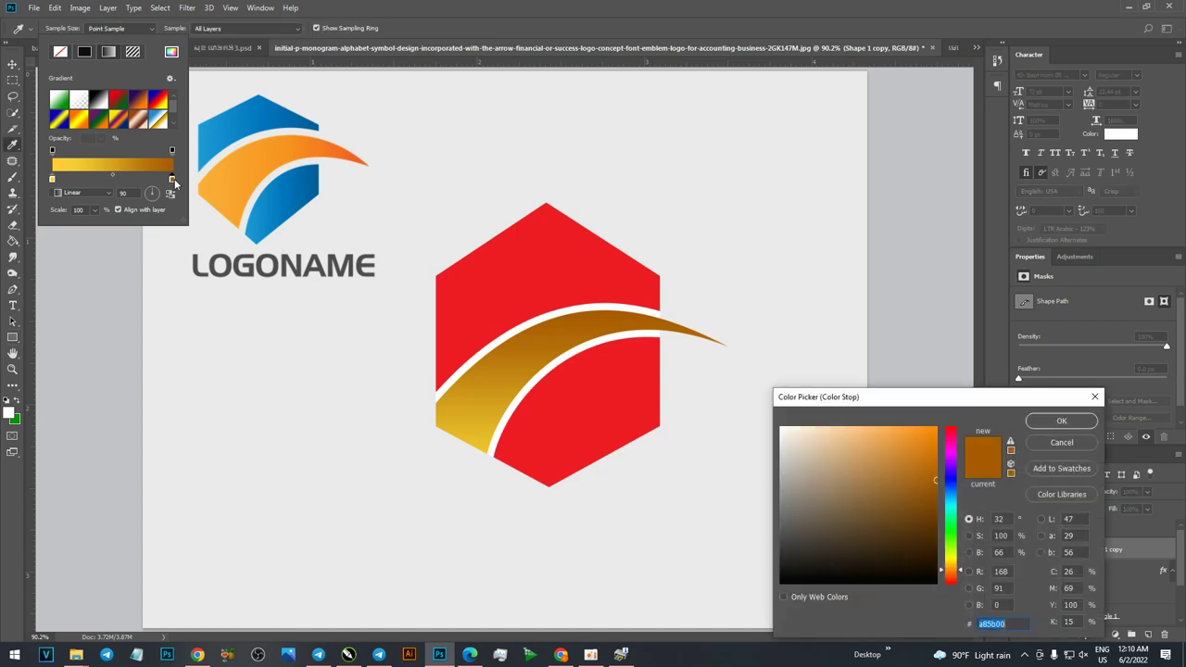
drag(959, 571, 954, 573)
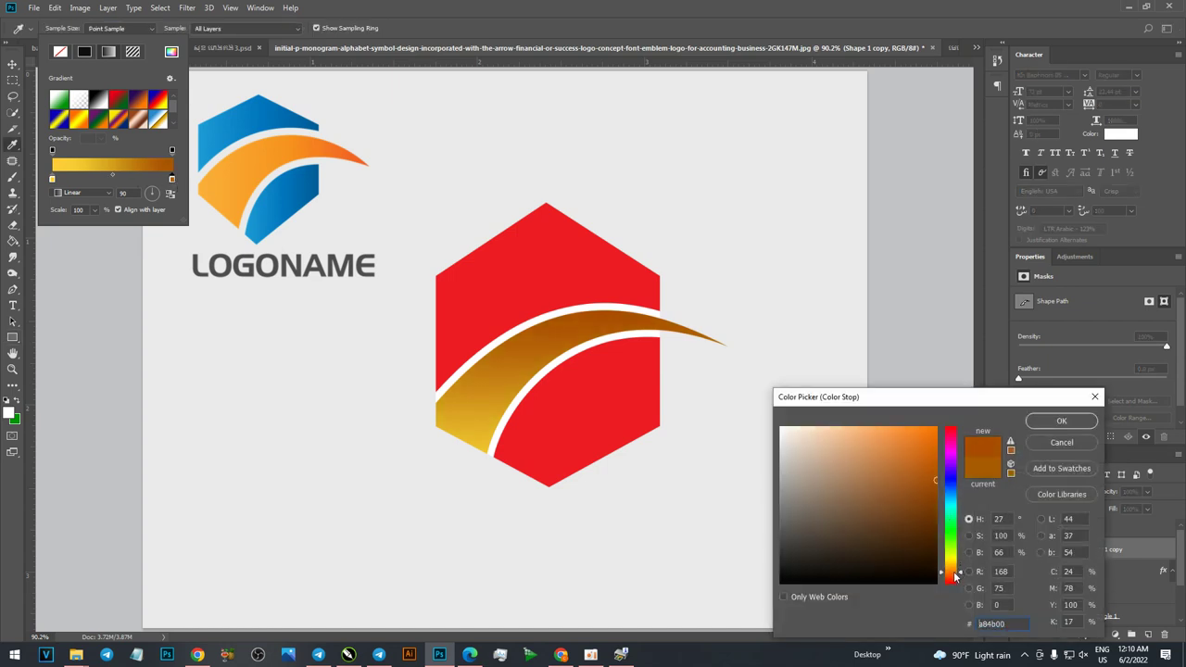
drag(922, 463, 909, 434)
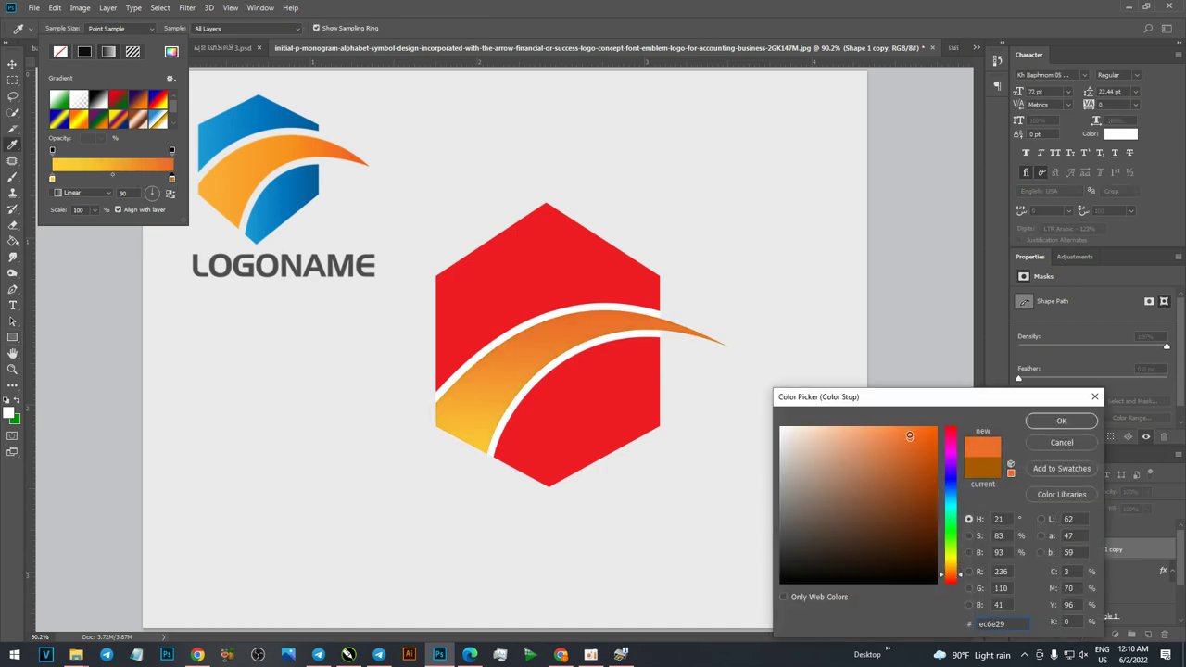
click(1065, 421)
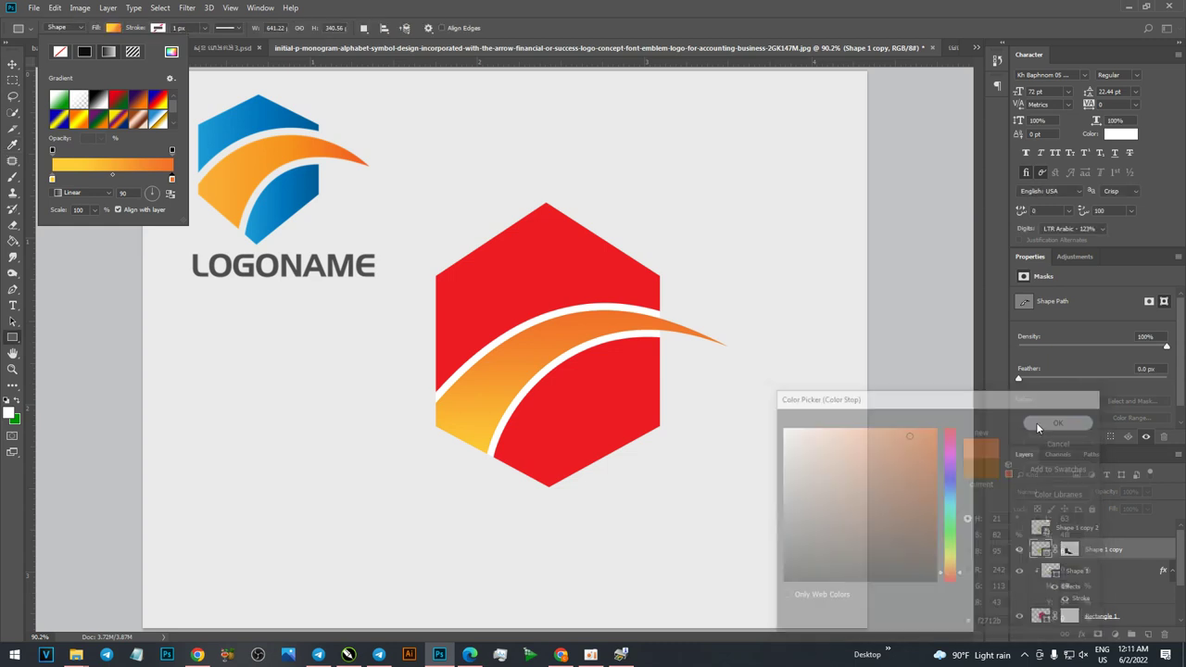
Move the hexagon on the canvas with the Move tool.
click(17, 65)
drag(524, 250, 604, 224)
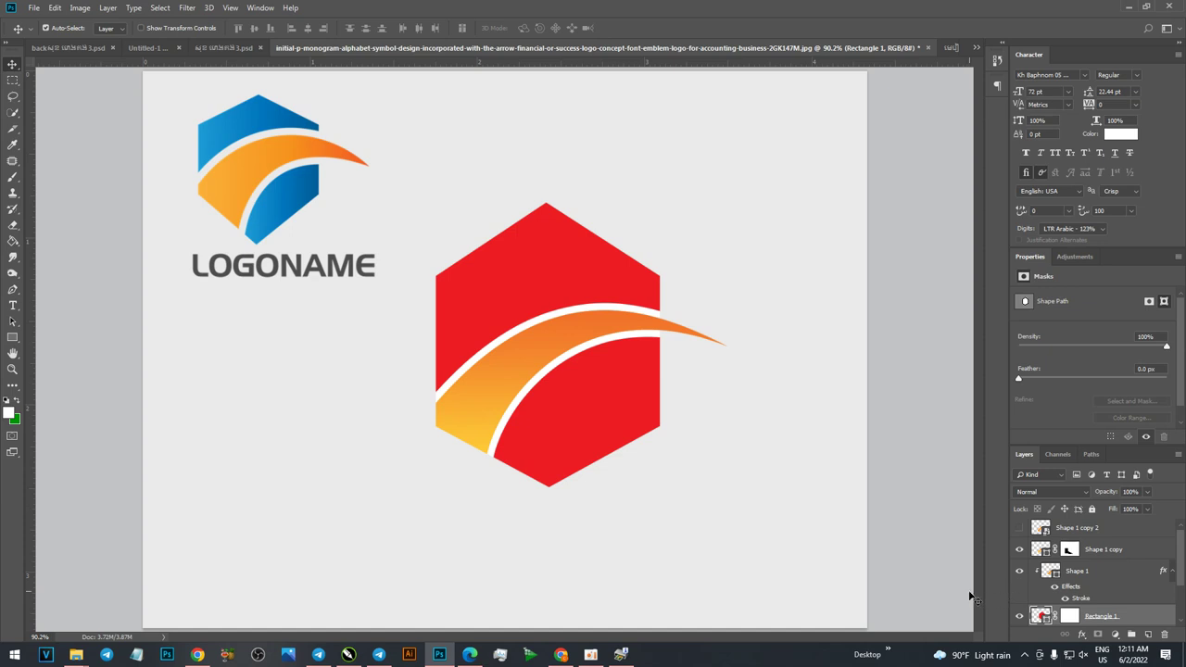
click(12, 337)
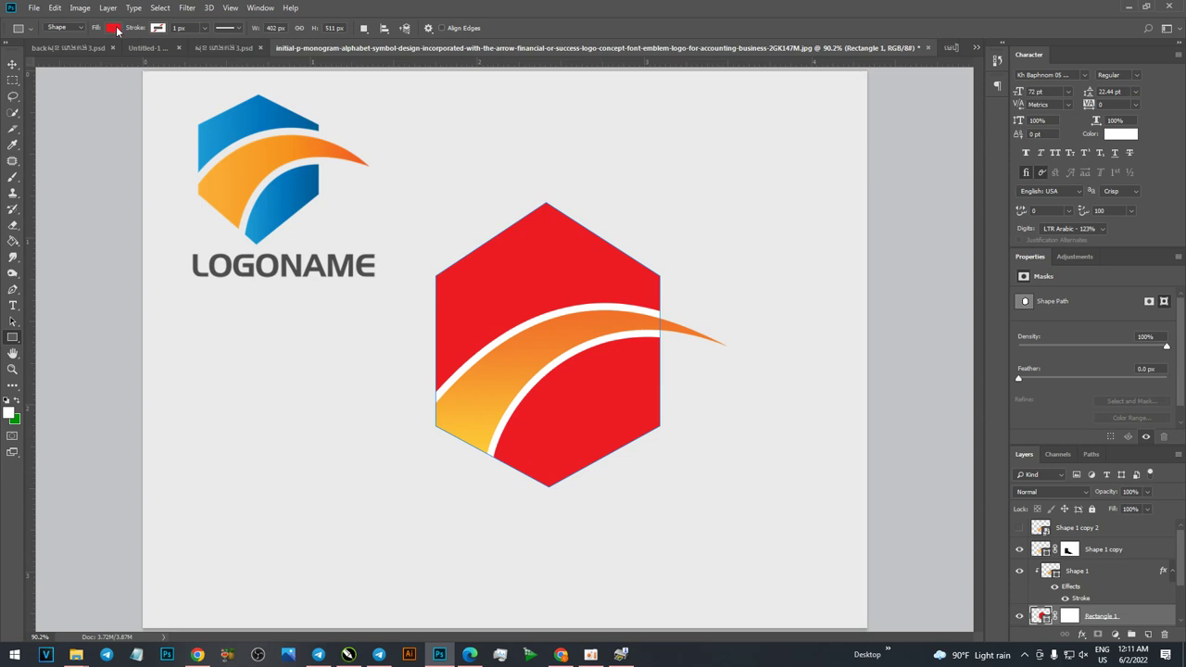
Switch the hexagon fill to a gradient at -173° with a saturated blue stop.
click(114, 28)
click(108, 52)
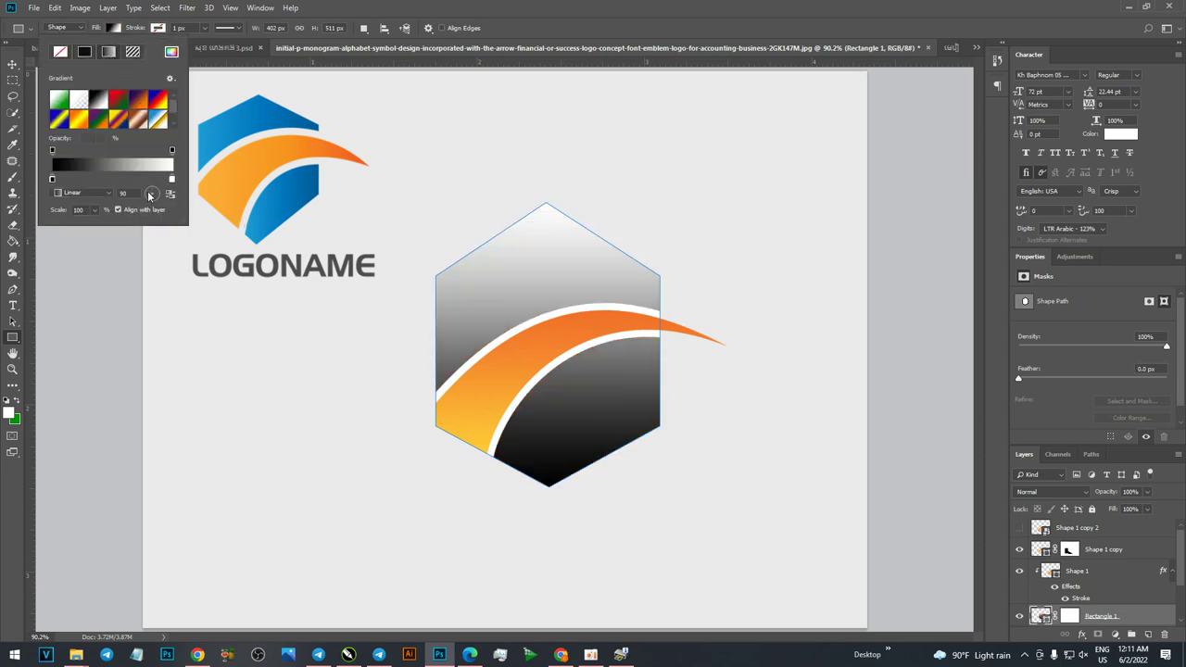
key(Return)
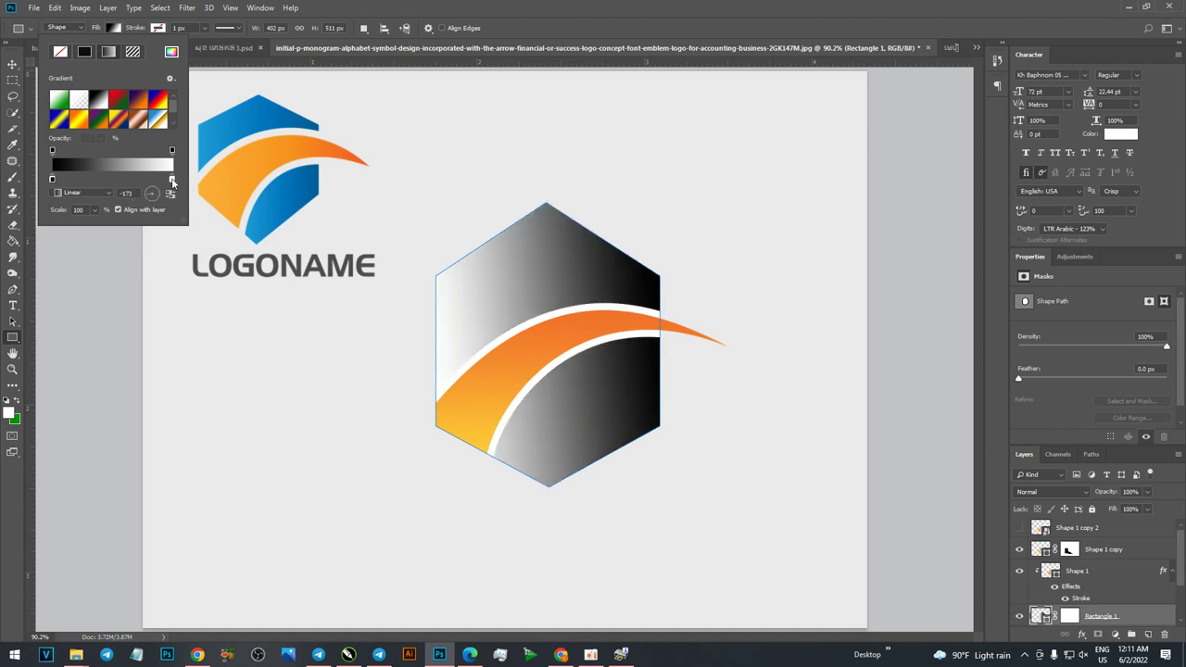
double_click(173, 183)
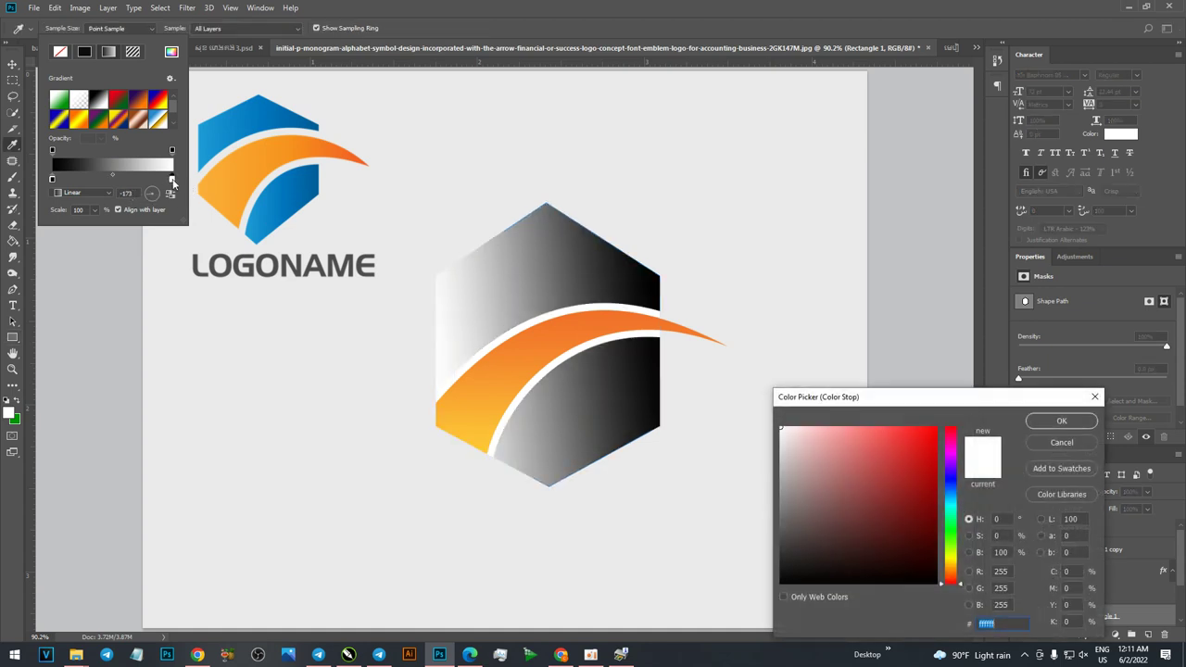
click(954, 495)
click(942, 461)
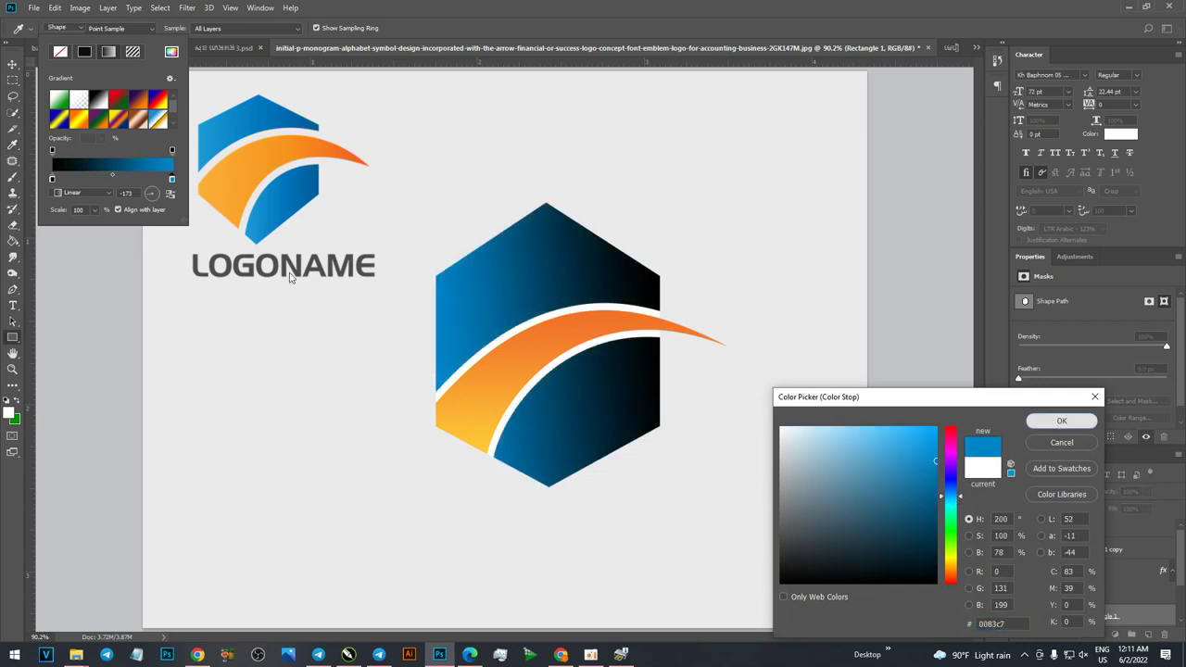
click(1054, 421)
Make the other gradient stop a darker navy blue sampled from the hexagon, then deselect layers.
double_click(53, 180)
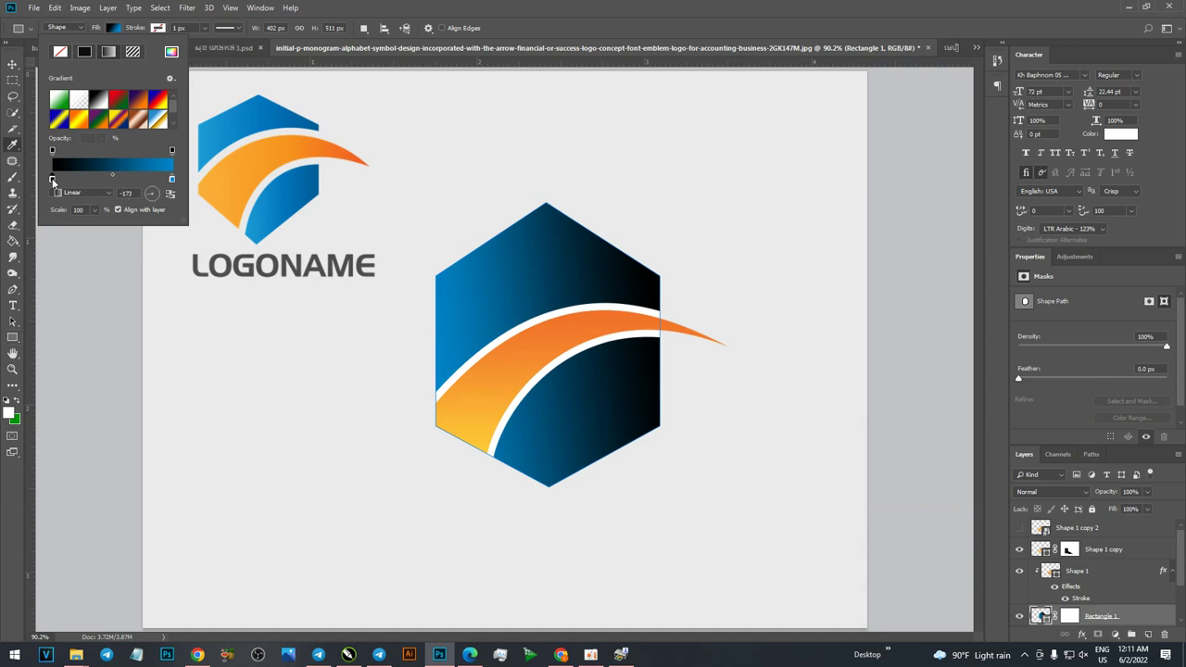
click(551, 409)
mouse_move(920, 491)
mouse_down()
mouse_move(937, 494)
mouse_move(940, 516)
mouse_up()
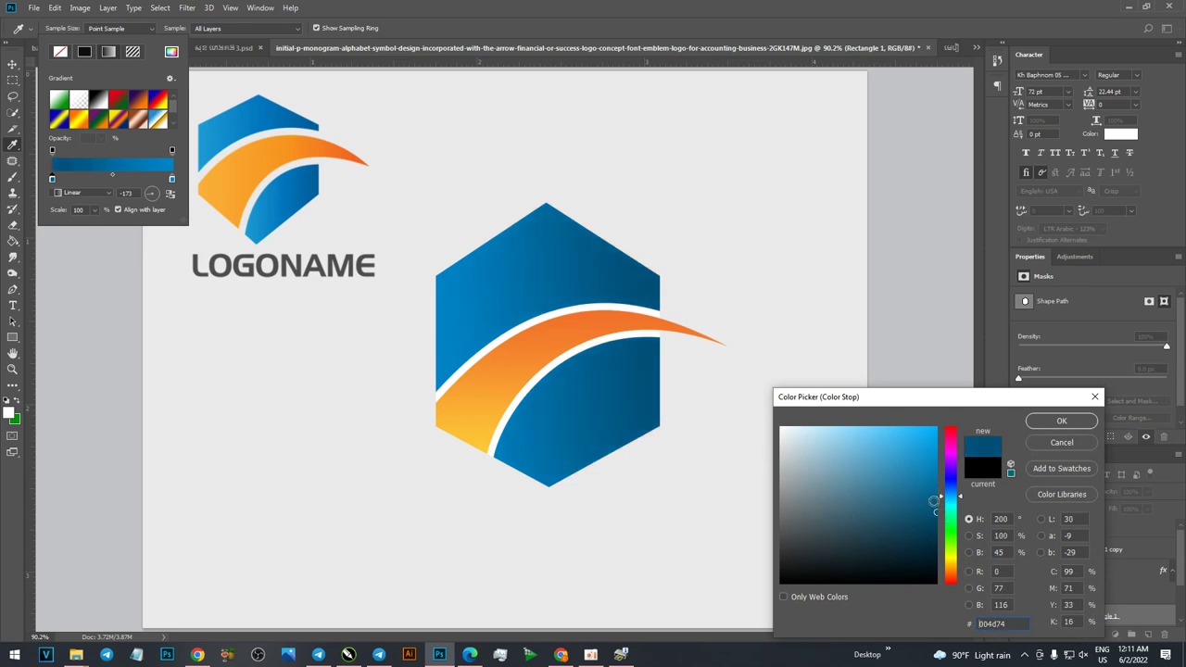
click(1062, 421)
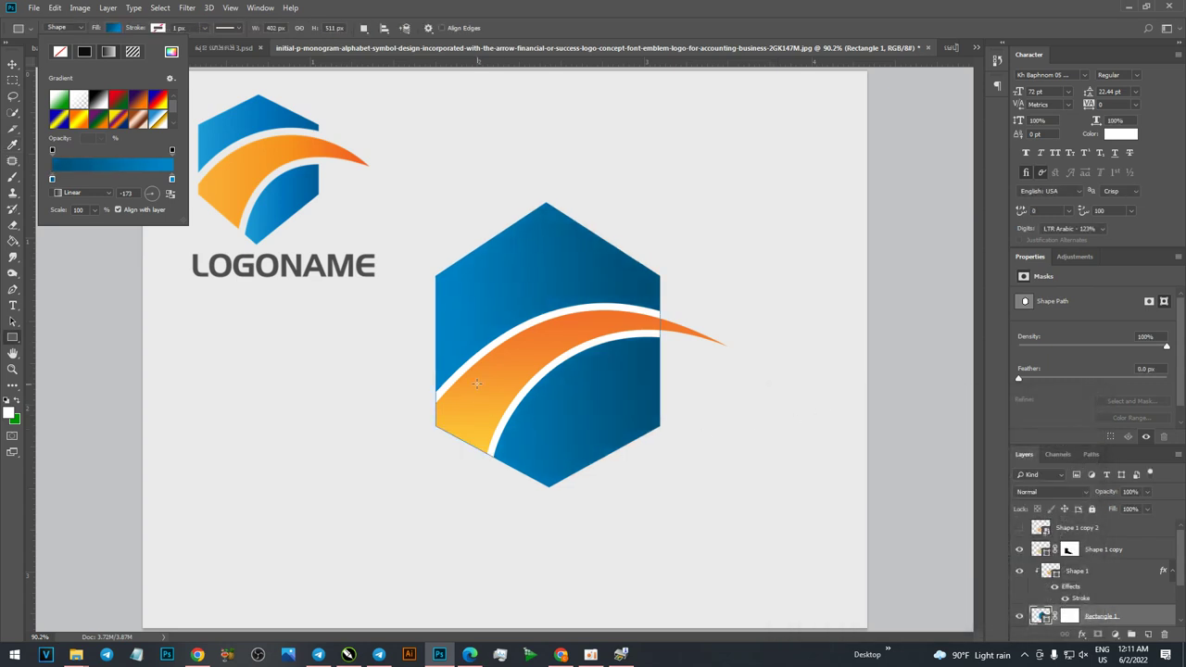
click(13, 64)
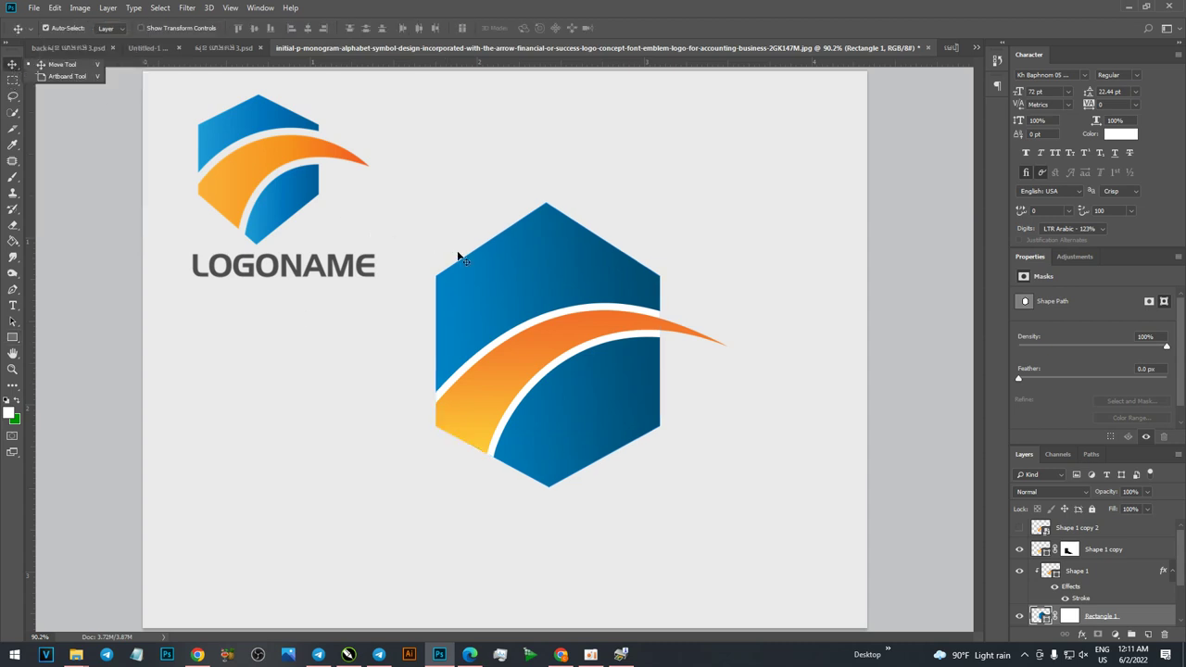
click(400, 479)
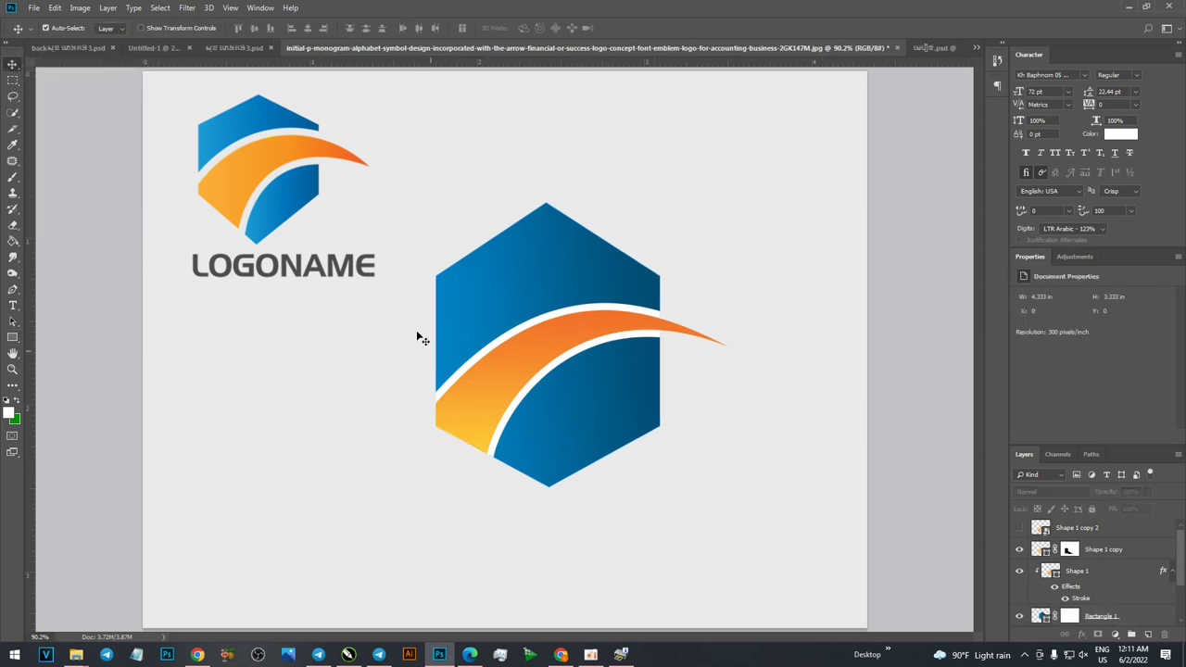
Type 'Logo Name' in 16 pt text below the hexagon.
click(13, 305)
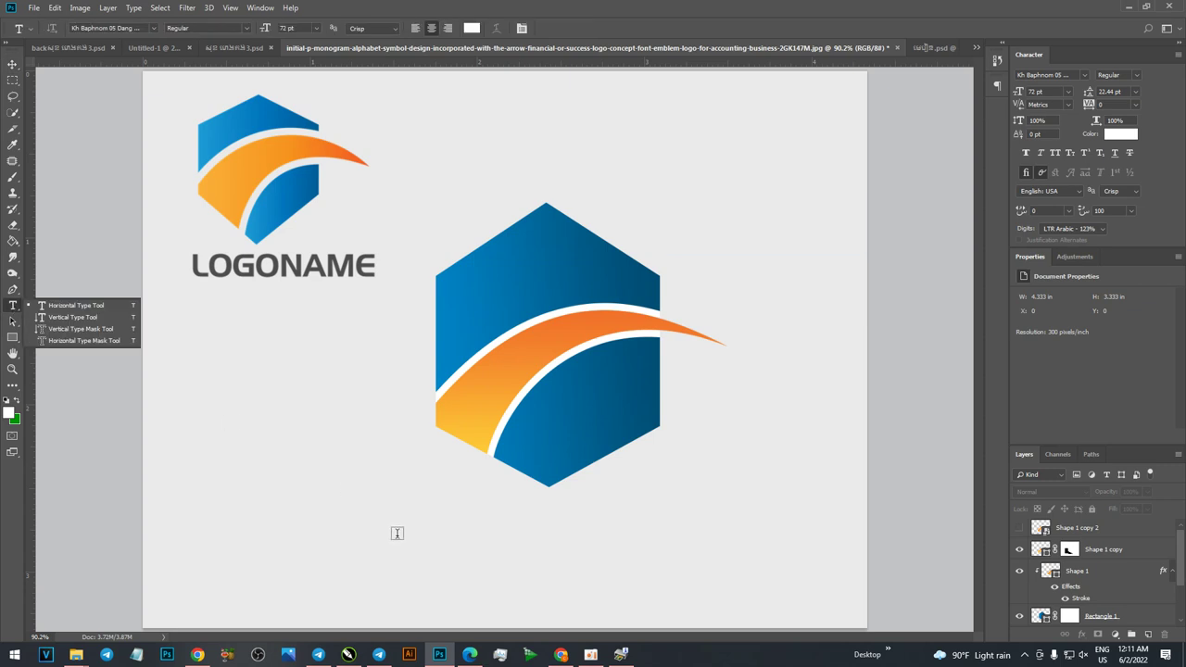
click(681, 524)
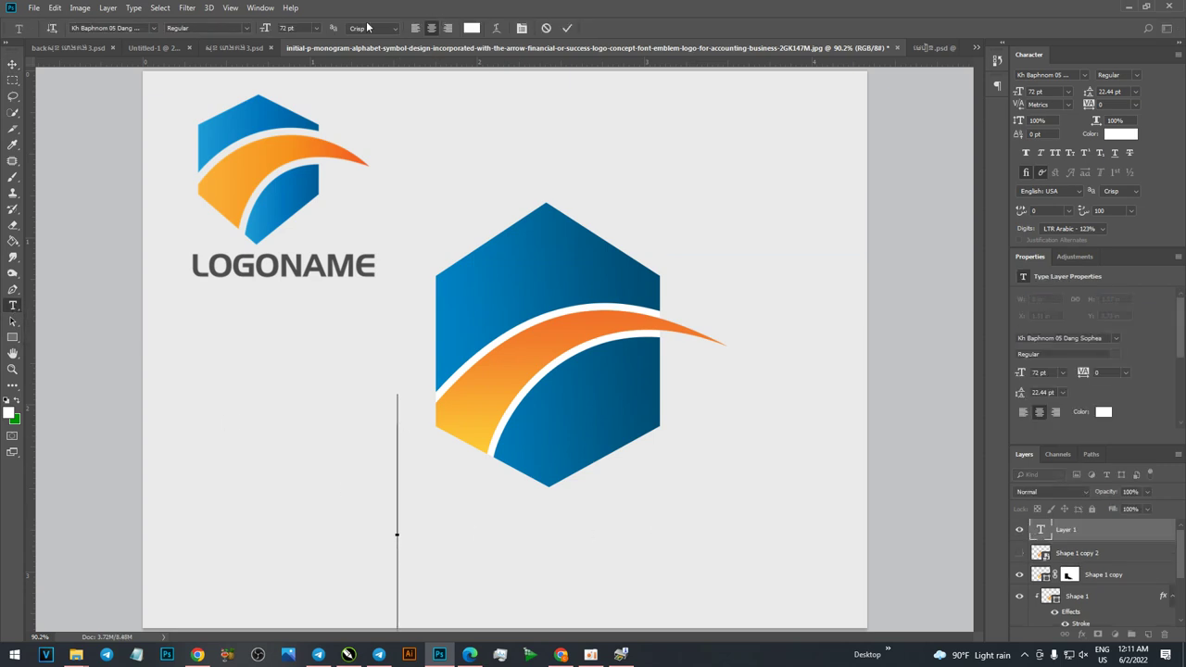
click(316, 28)
click(294, 119)
text(Lo)
text(go Name)
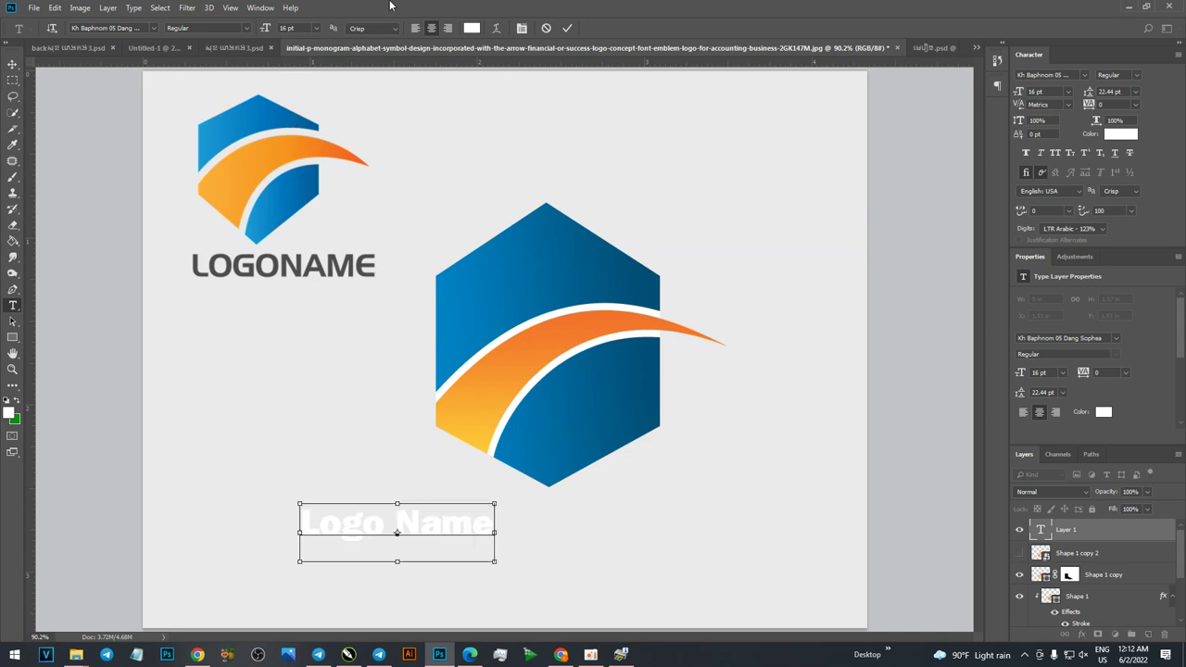
Colour the Logo Name text with blue sampled from the hexagon.
key(ctrl+a)
click(472, 28)
click(495, 256)
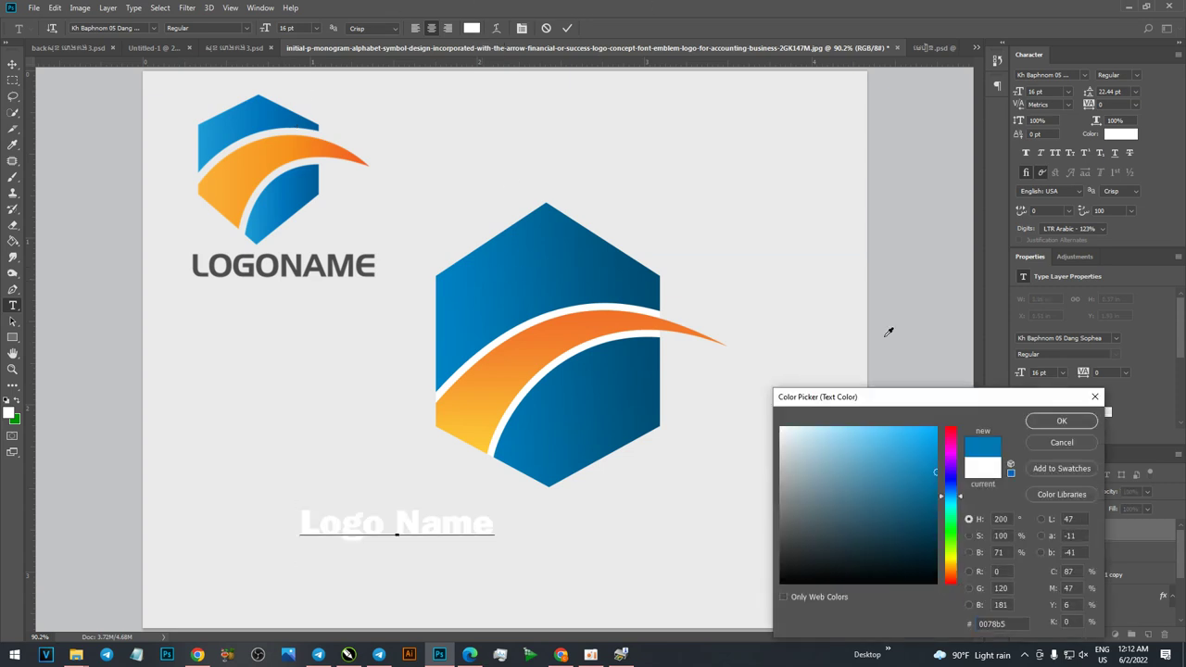
click(1059, 419)
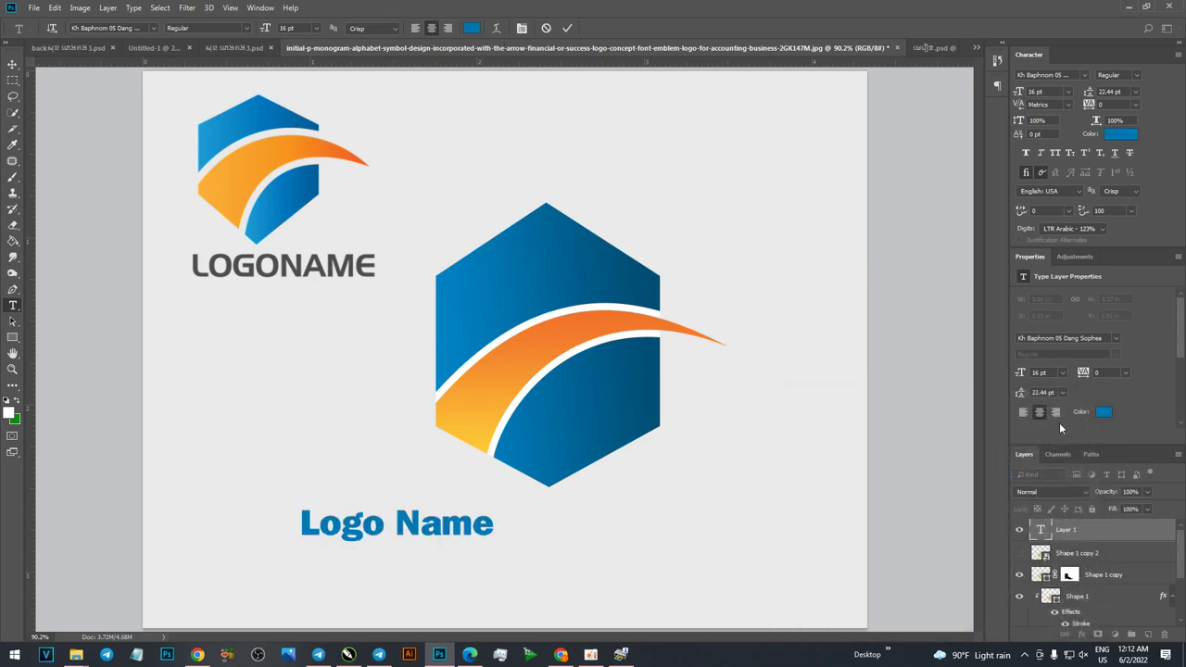
click(12, 63)
Move Logo Name beneath the hexagon and scale it to about 125% (18.97 pt).
drag(482, 531, 598, 526)
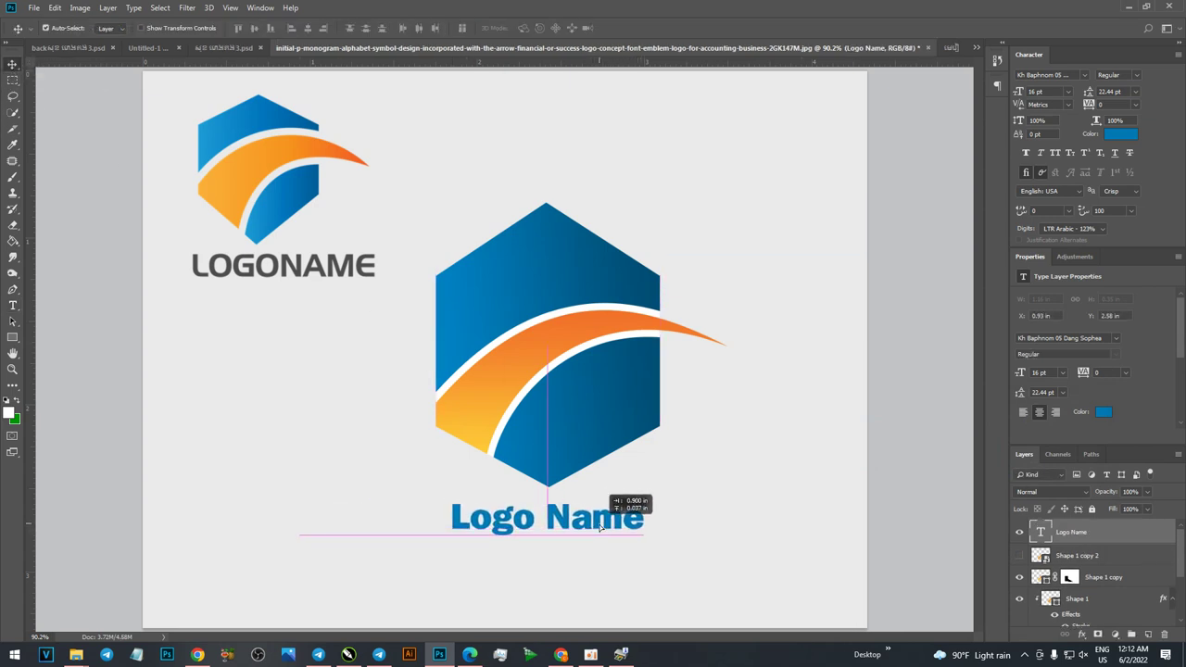
key(ctrl+t)
mouse_move(644, 557)
mouse_down()
mouse_move(665, 576)
mouse_move(645, 557)
mouse_up()
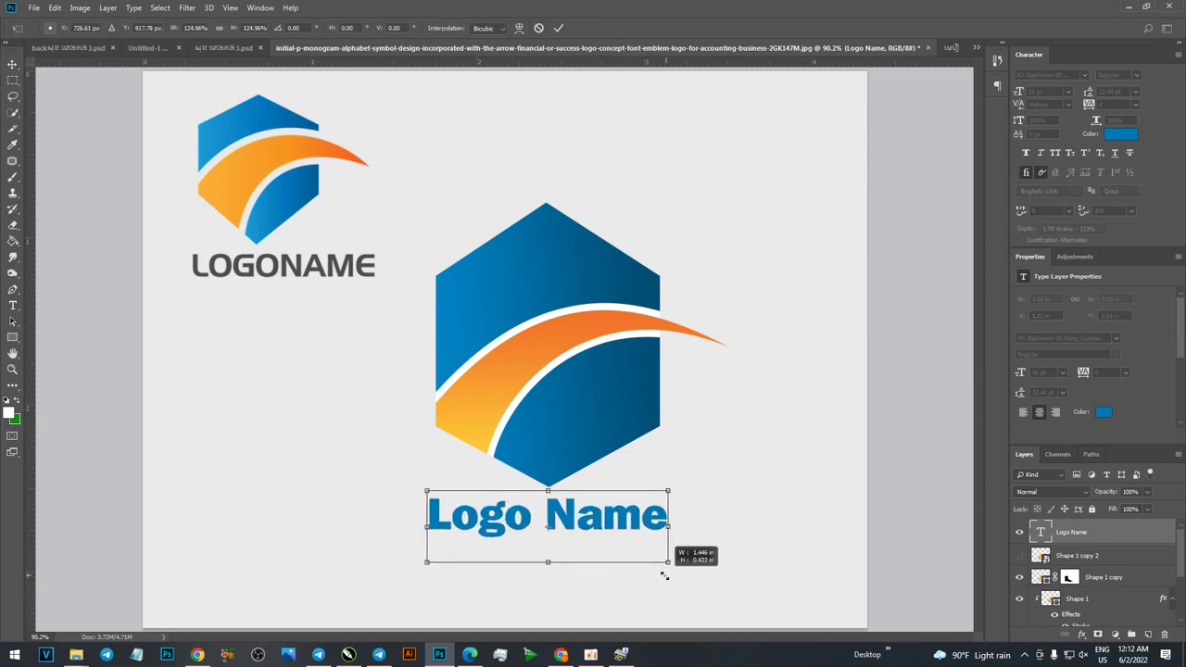
key(Return)
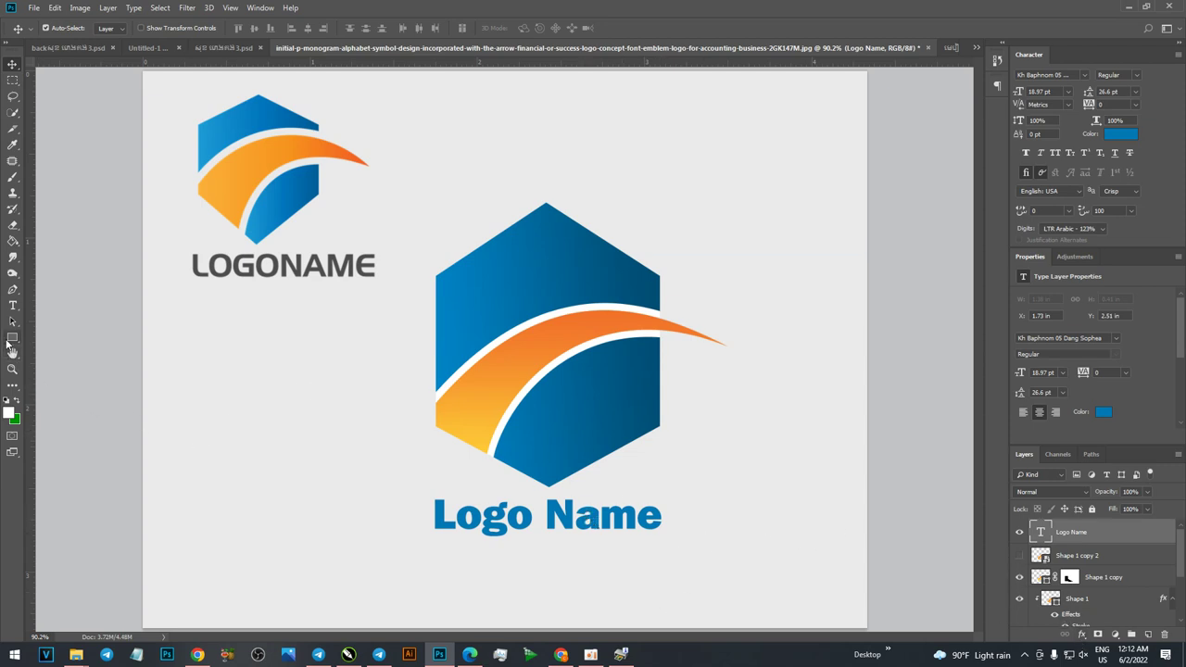
Recolour Logo Name a light grey sampled from the reference text and nudge it left.
click(1082, 635)
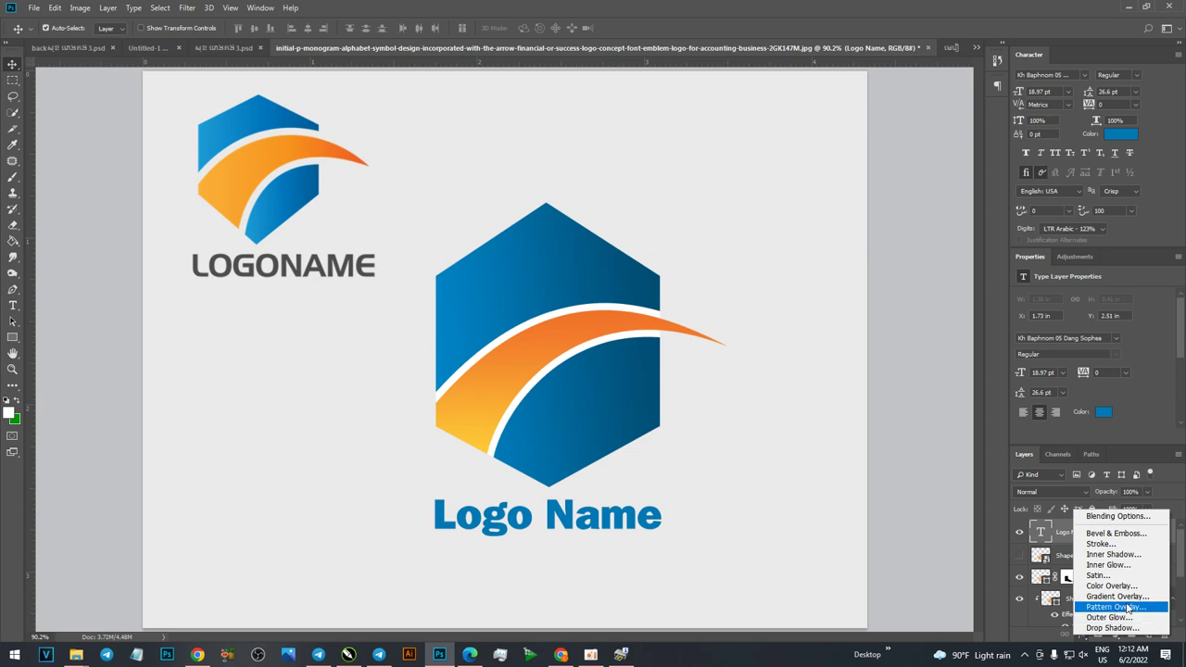
click(647, 526)
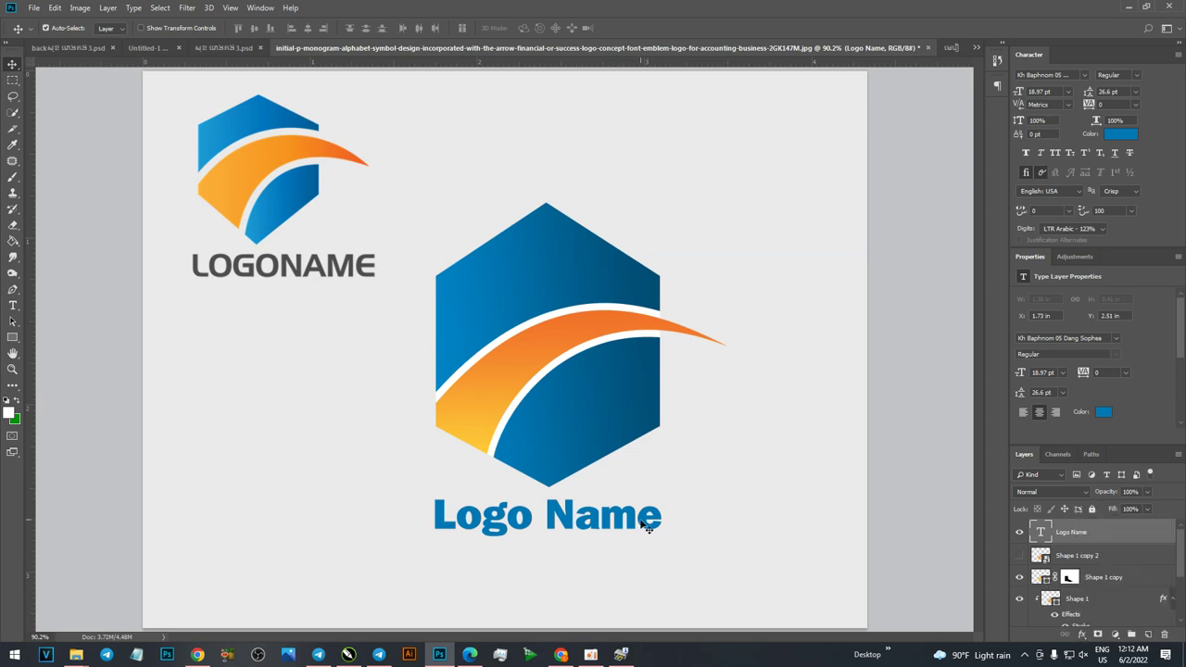
click(1125, 135)
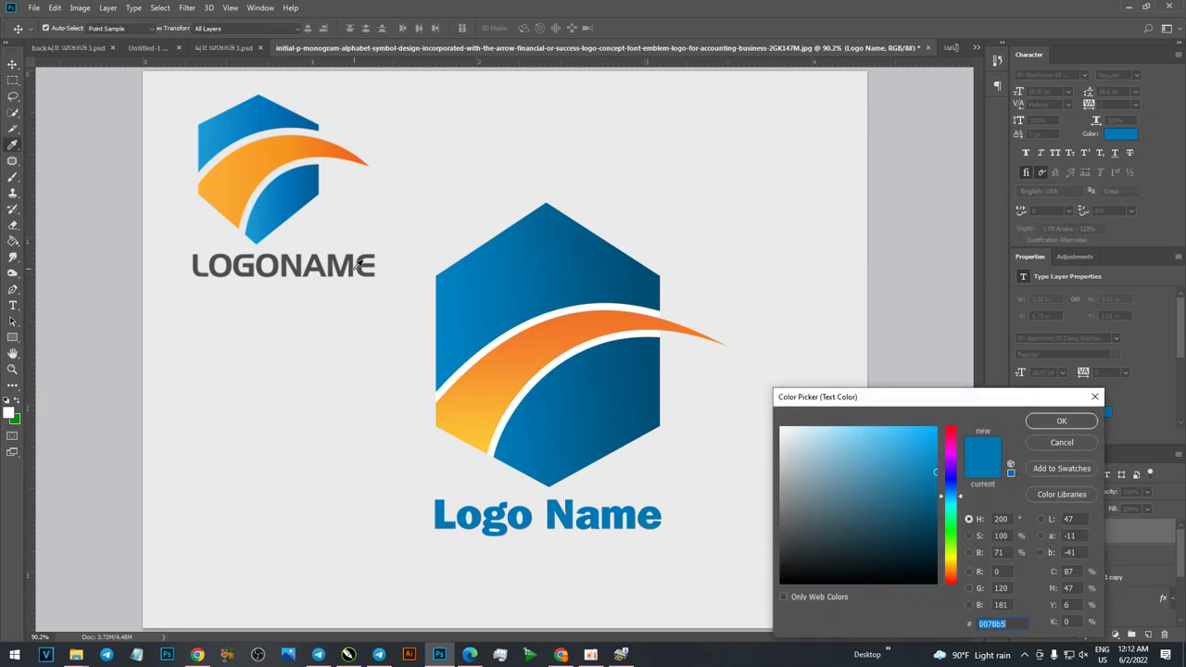
click(361, 268)
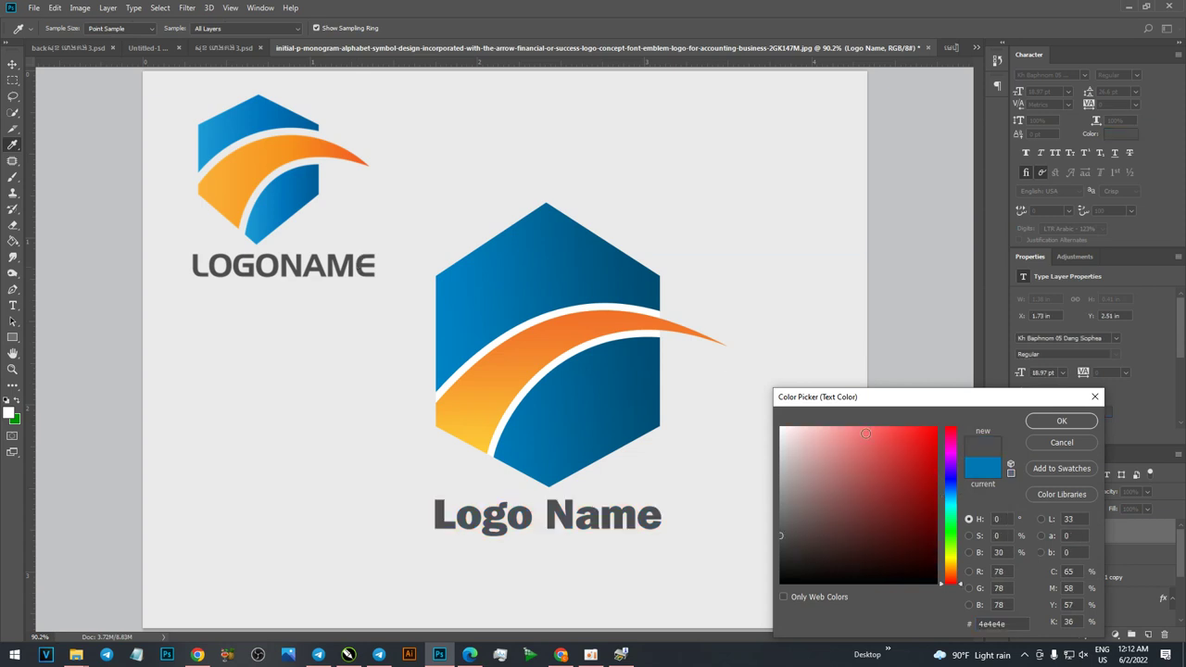
click(782, 525)
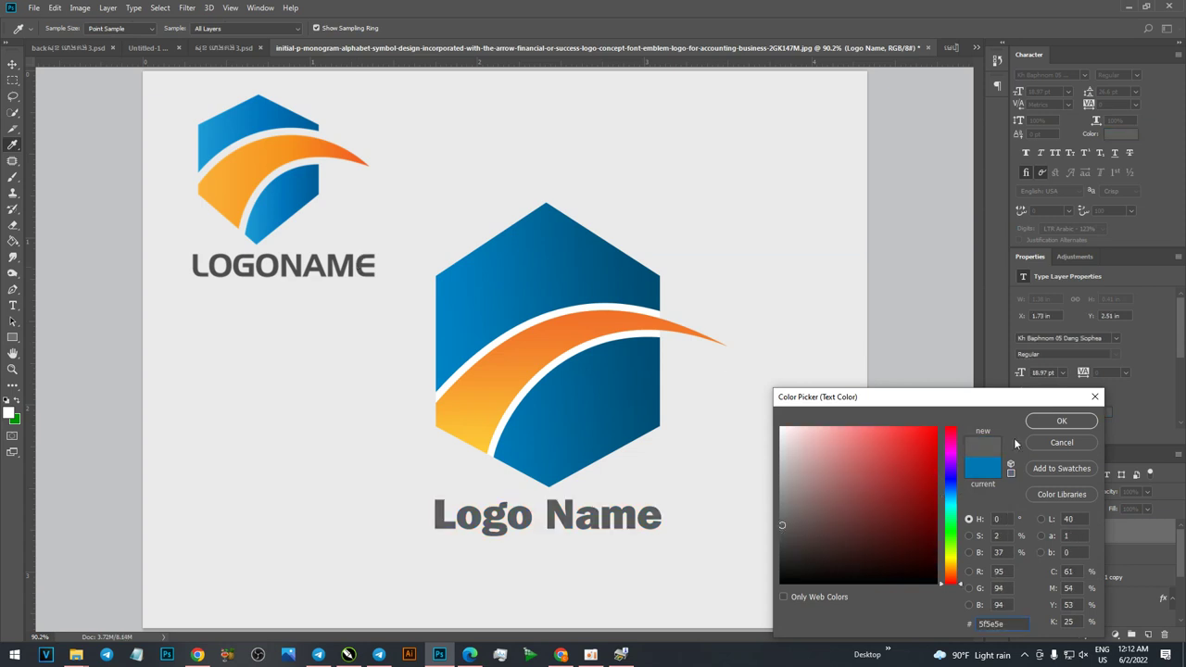
click(1061, 421)
key(v)
drag(637, 518, 634, 519)
Add a Gradient Overlay to Logo Name with a dark blue right stop from the hexagon.
right_click(1071, 626)
click(1104, 598)
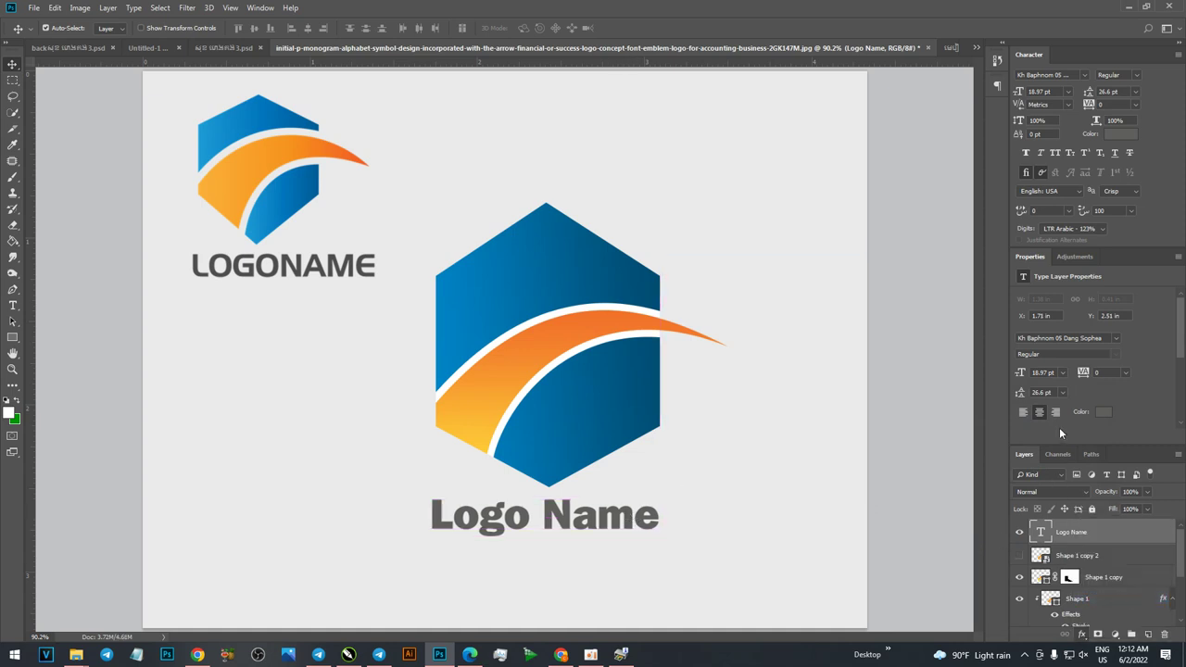
click(938, 419)
double_click(1035, 414)
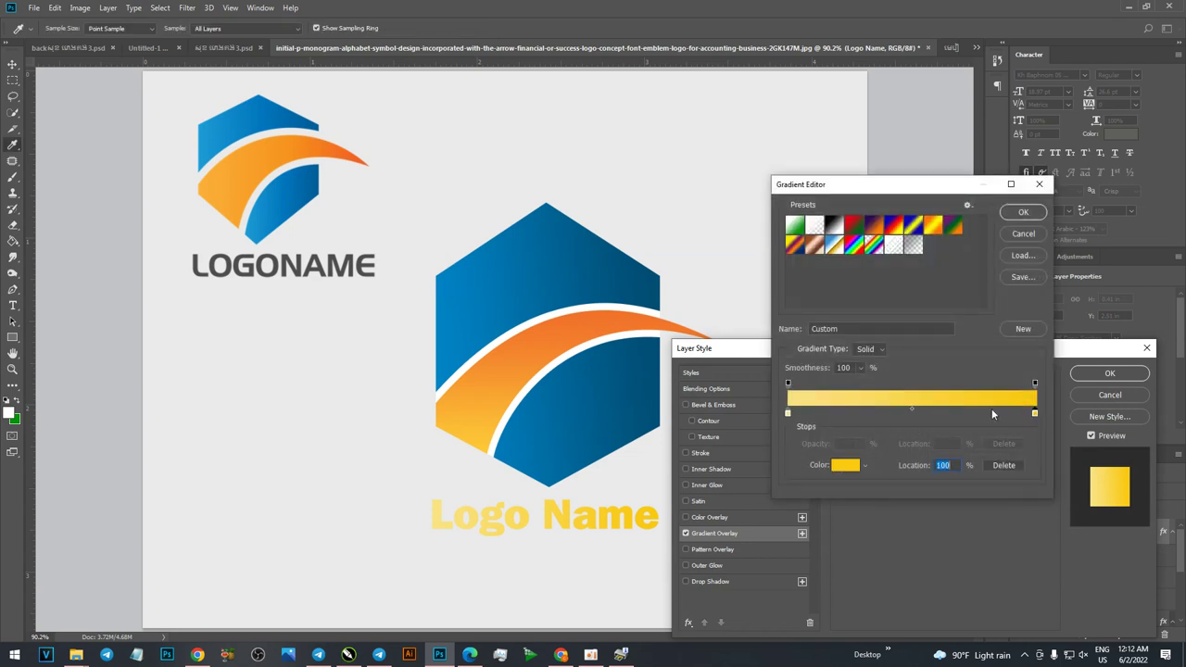
click(650, 277)
click(1060, 422)
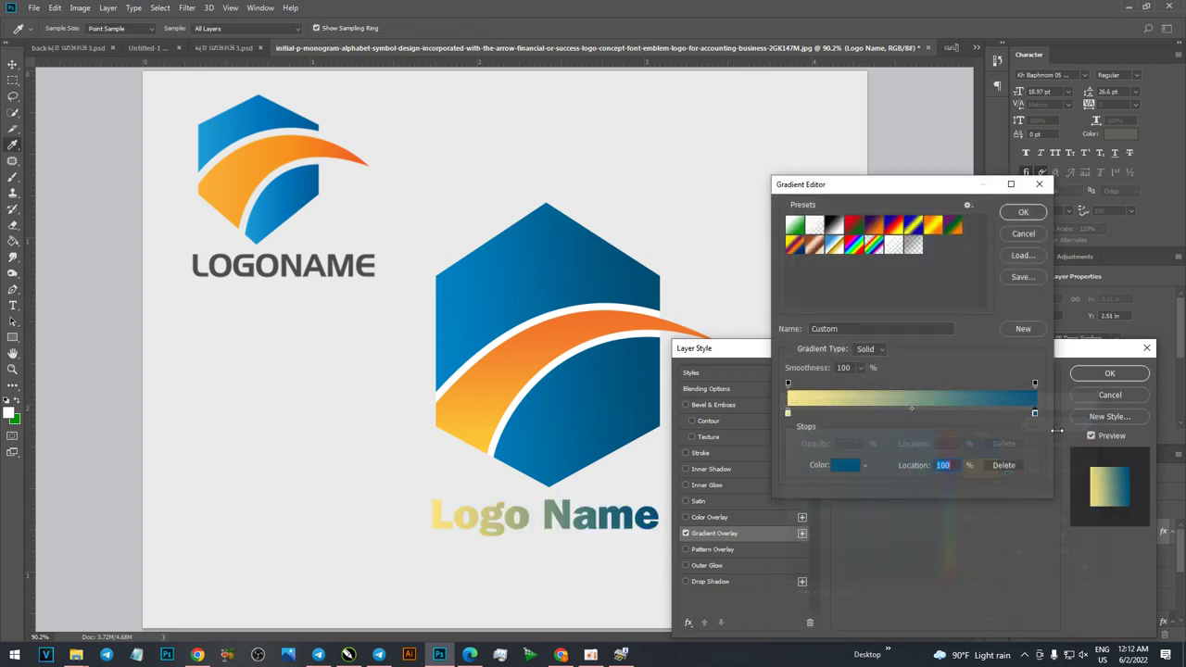
Set the overlay's left stop to bright hexagon blue and apply the gradient overlay.
double_click(787, 413)
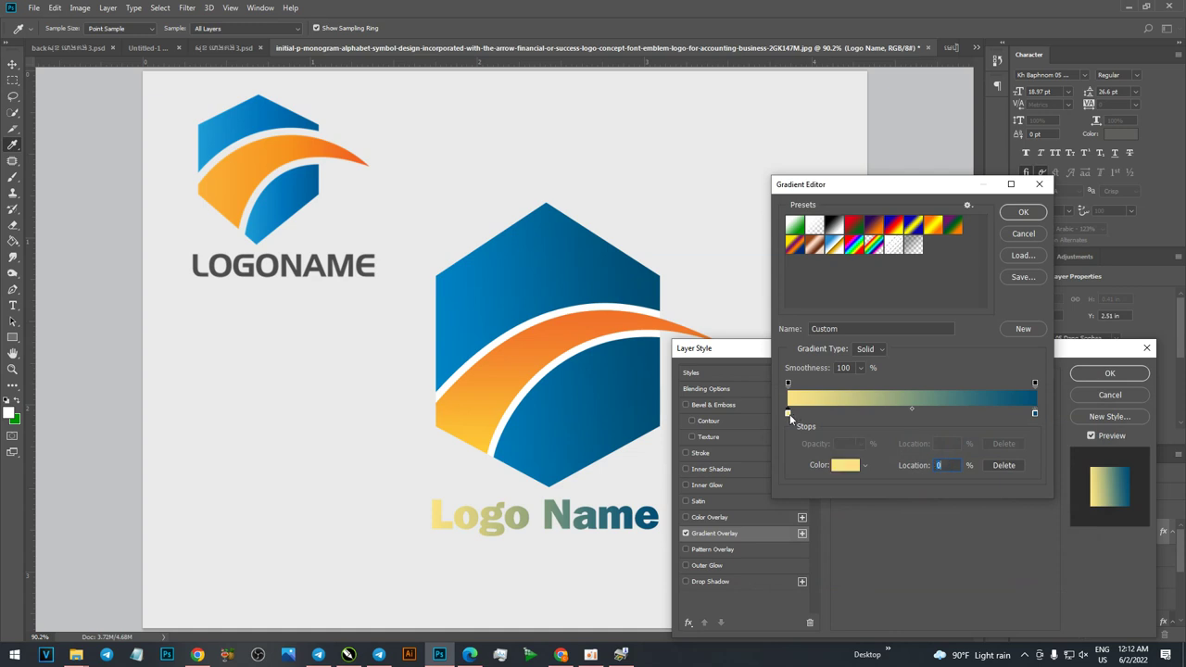
click(453, 316)
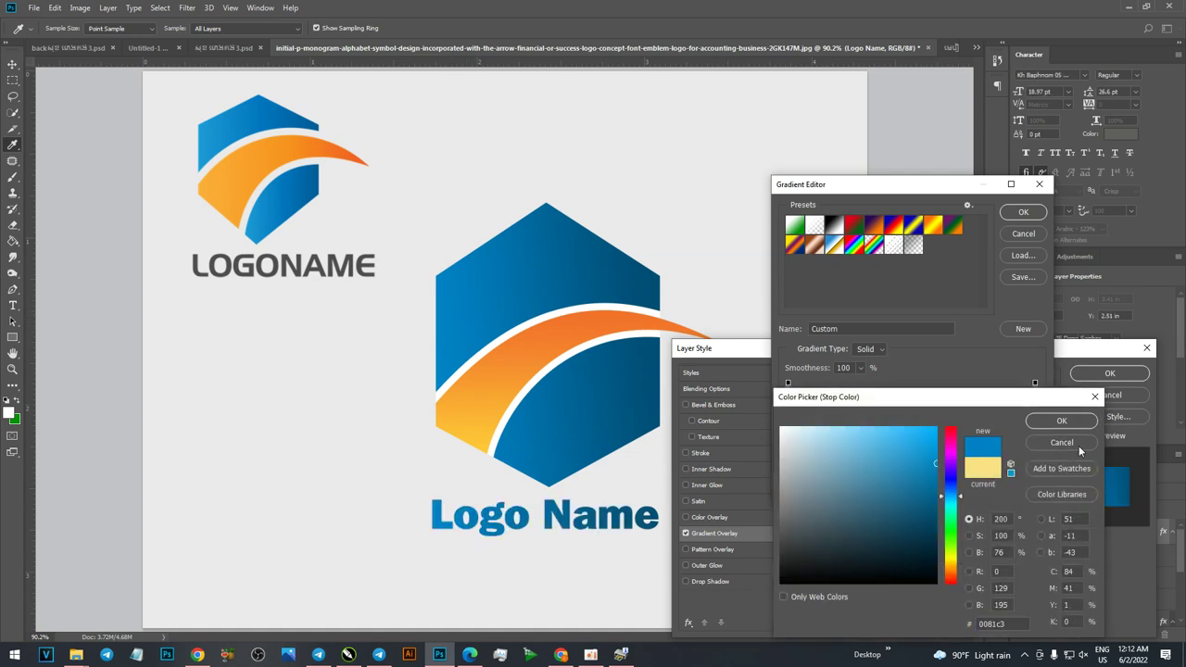
click(1062, 421)
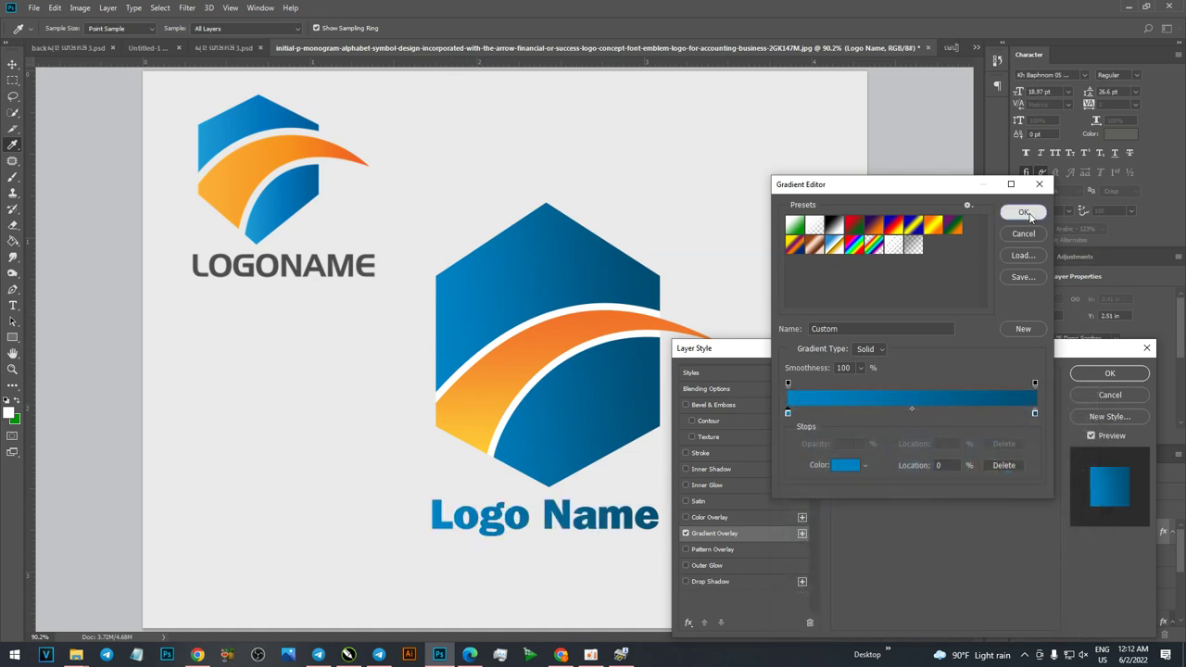
click(1024, 213)
click(1112, 375)
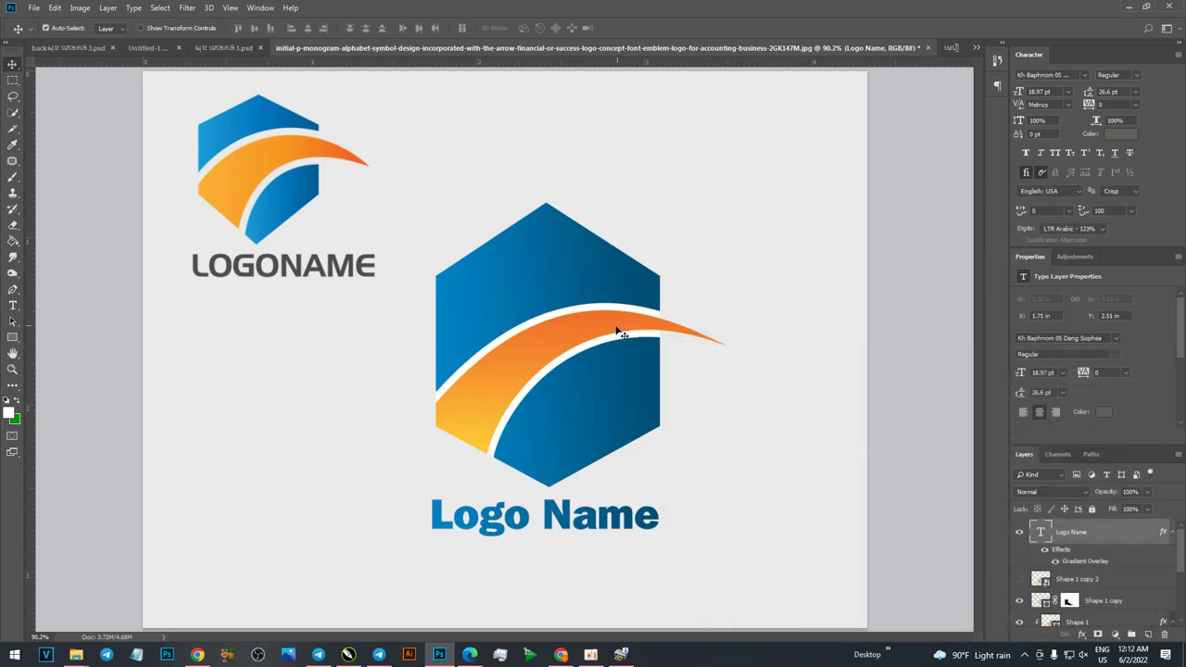
scroll(481, 350, down, 2)
Move the small LOGONAME reference logo down-left and group it with Ctrl+G.
scroll(482, 350, down, 1)
drag(355, 246, 329, 306)
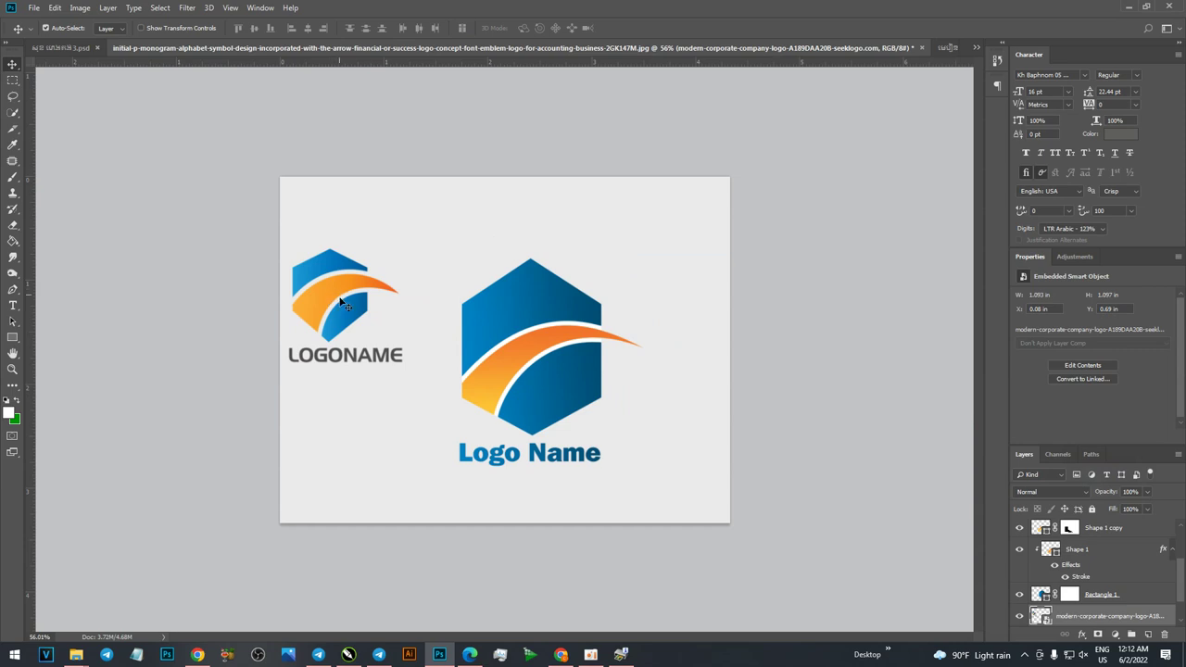
key(ctrl+g)
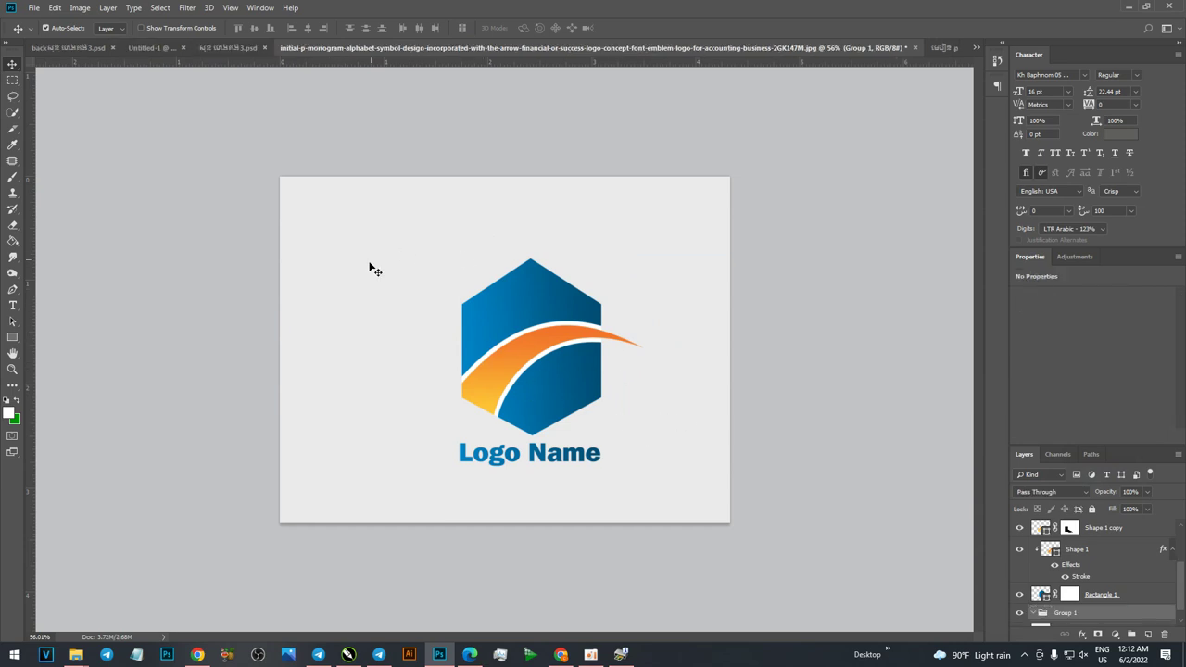